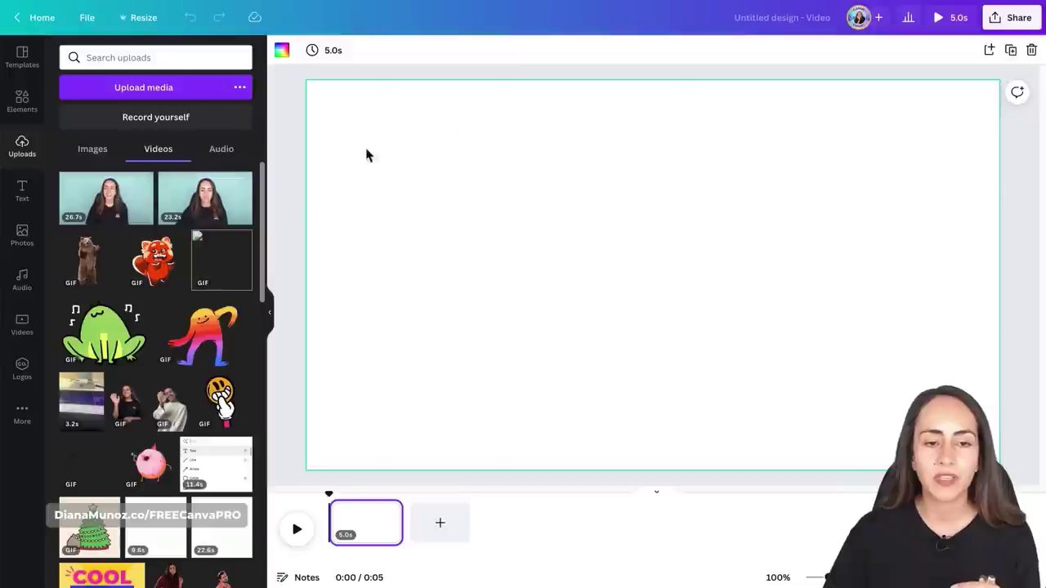
Add the uploaded 26.7 s video clip to the blank page and collapse the uploads panel
{"action": "left_click", "coordinate": [117, 206]}
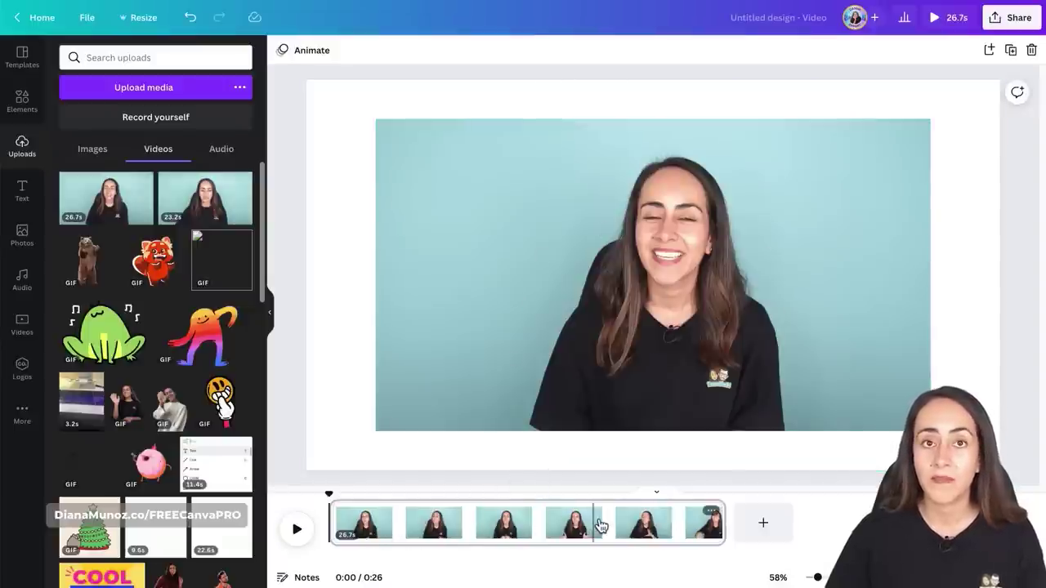
{"action": "left_click", "coordinate": [276, 315]}
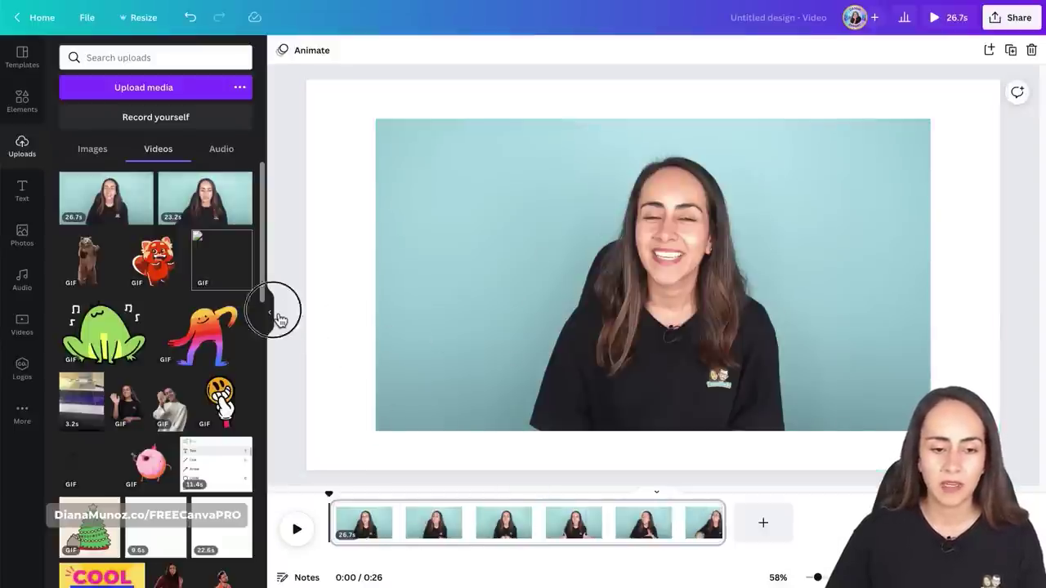
Split the video page at about 9.2 seconds, where the first good take ends
{"action": "mouse_move", "coordinate": [118, 501]}
{"action": "left_mouse_down"}
{"action": "mouse_move", "coordinate": [163, 504]}
{"action": "mouse_move", "coordinate": [108, 507]}
{"action": "left_mouse_up"}
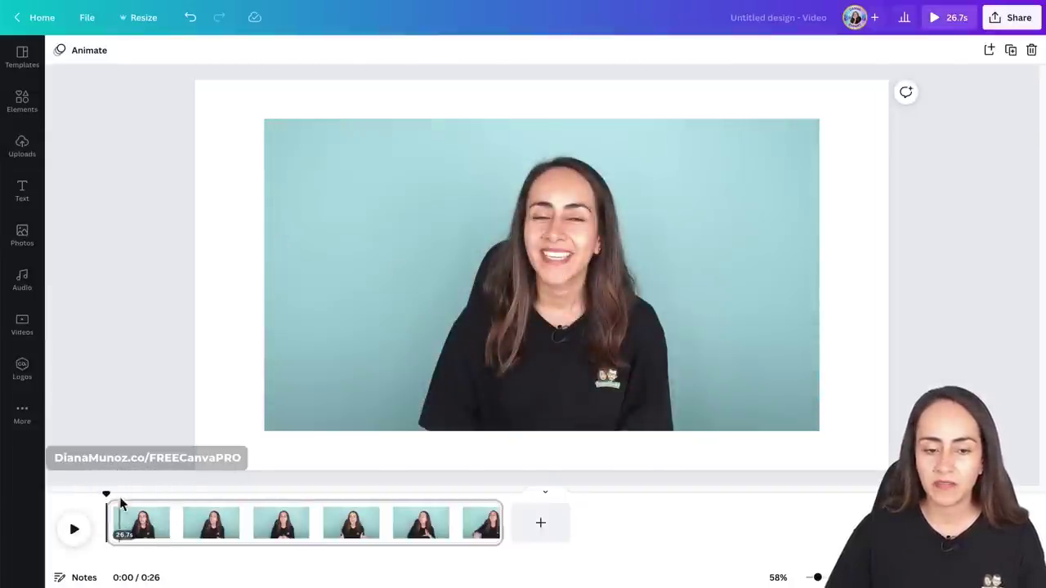
{"action": "left_click_drag", "start_coordinate": [112, 498], "coordinate": [300, 497]}
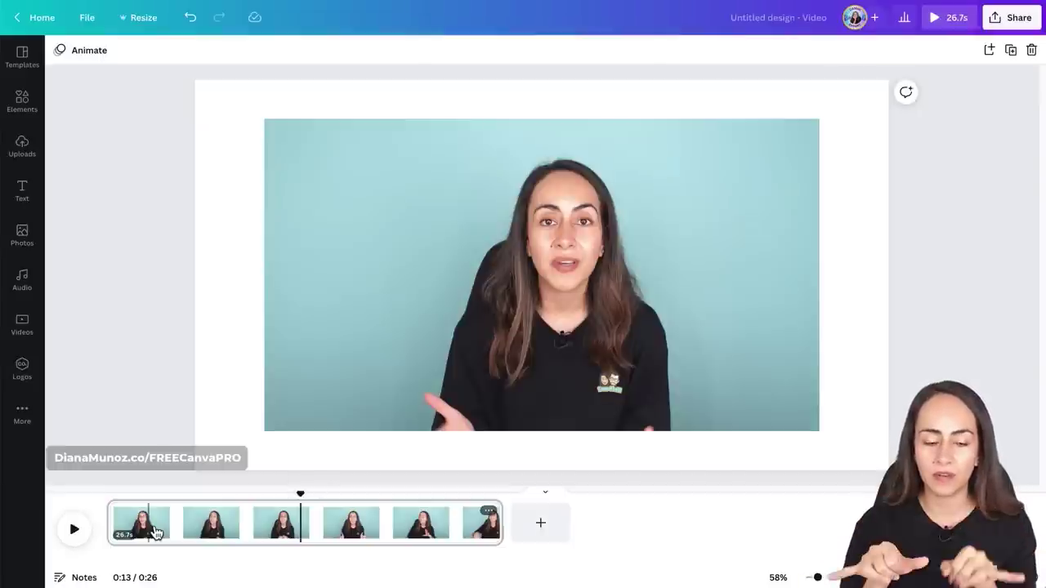
{"action": "left_click_drag", "start_coordinate": [305, 502], "coordinate": [342, 498]}
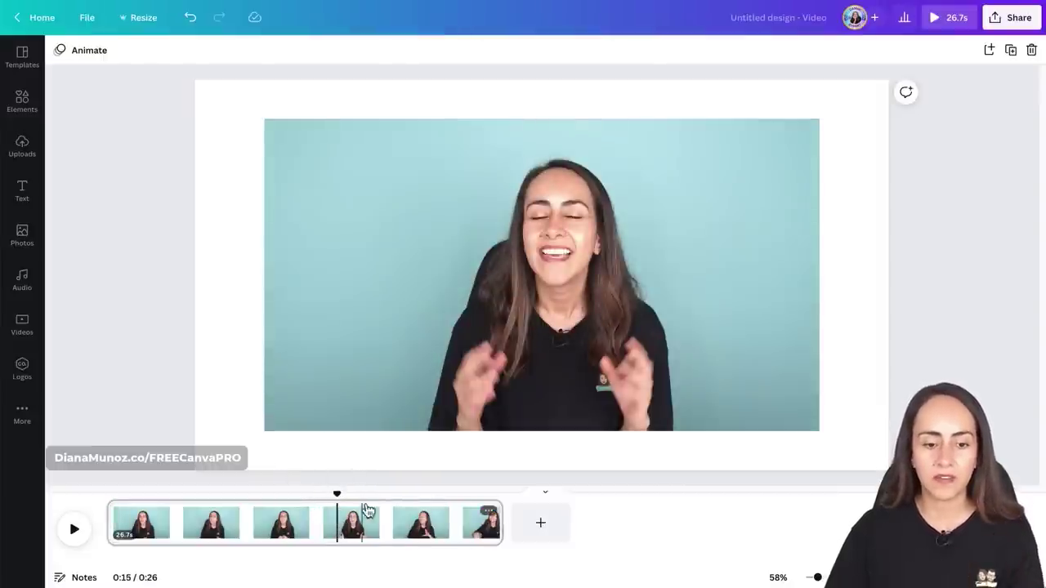
{"action": "left_click_drag", "start_coordinate": [339, 494], "coordinate": [206, 493]}
{"action": "left_click", "coordinate": [95, 535]}
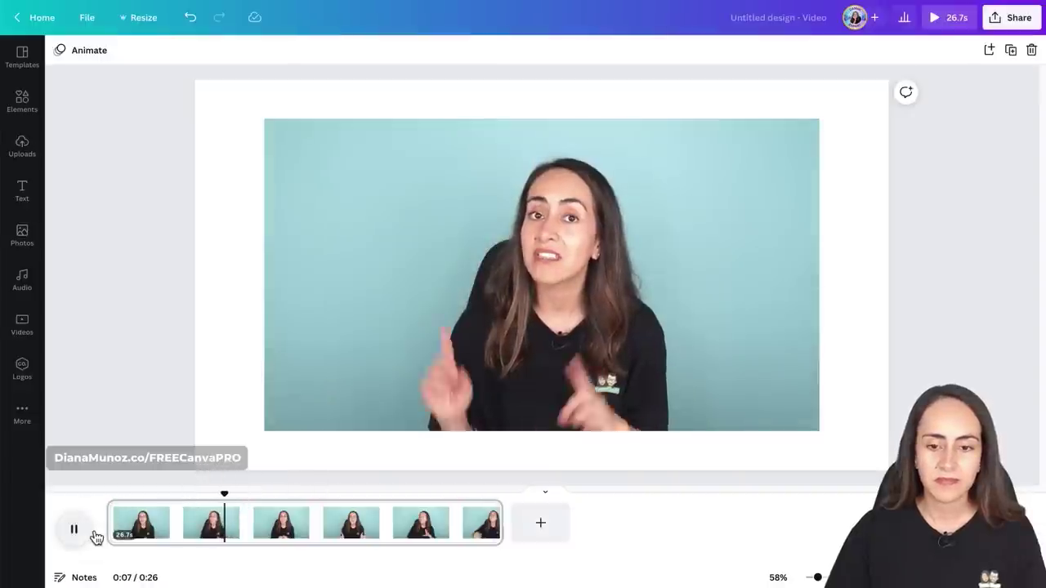
{"action": "left_click", "coordinate": [71, 541]}
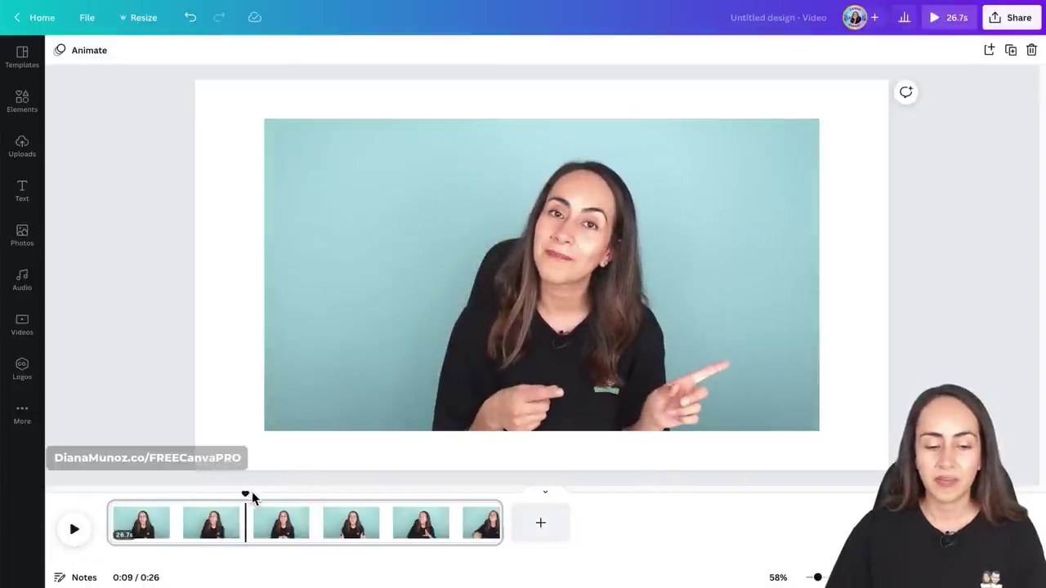
{"action": "left_click_drag", "start_coordinate": [250, 499], "coordinate": [251, 504]}
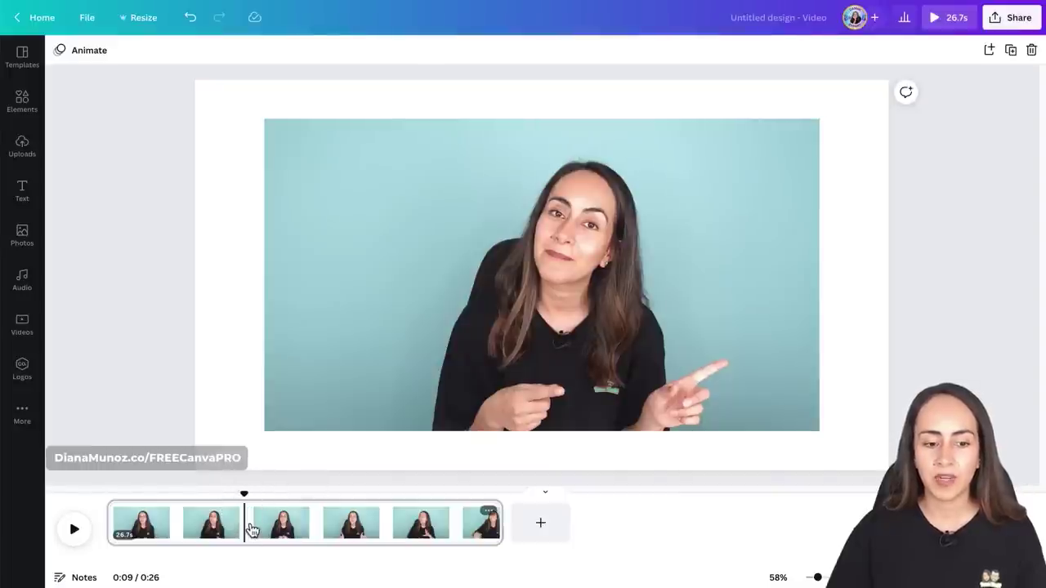
{"action": "right_click", "coordinate": [252, 530]}
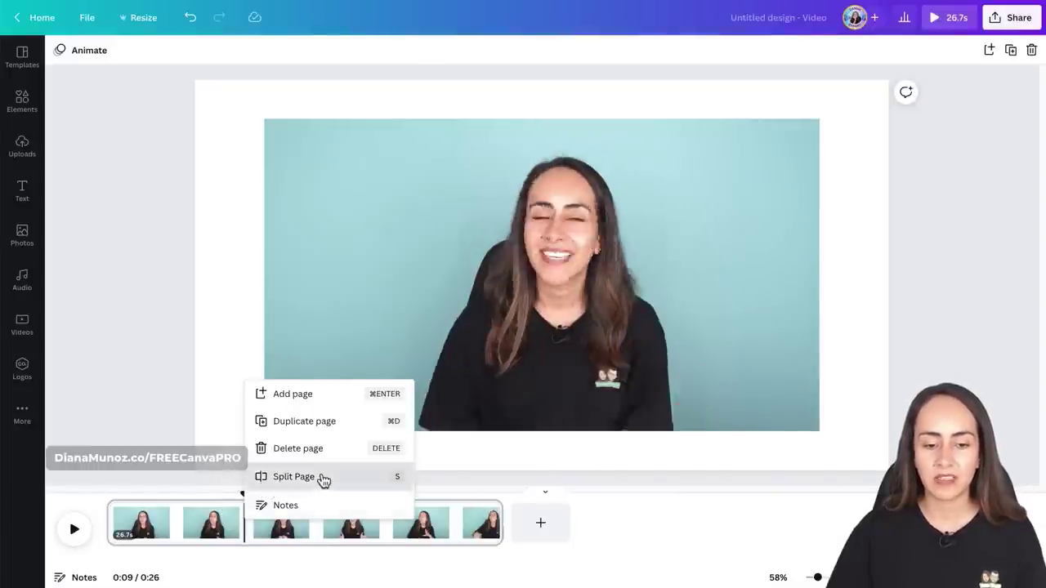
{"action": "left_click", "coordinate": [323, 482]}
Play back the last seconds of the first segment to check the cut
{"action": "left_click_drag", "start_coordinate": [257, 490], "coordinate": [227, 497]}
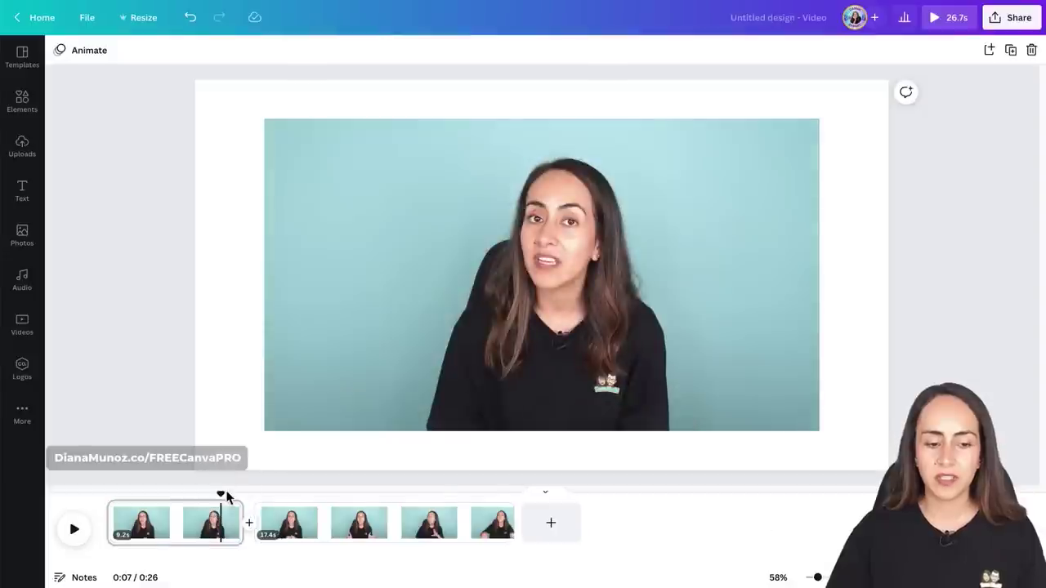
{"action": "left_click", "coordinate": [75, 529]}
{"action": "left_click", "coordinate": [76, 531]}
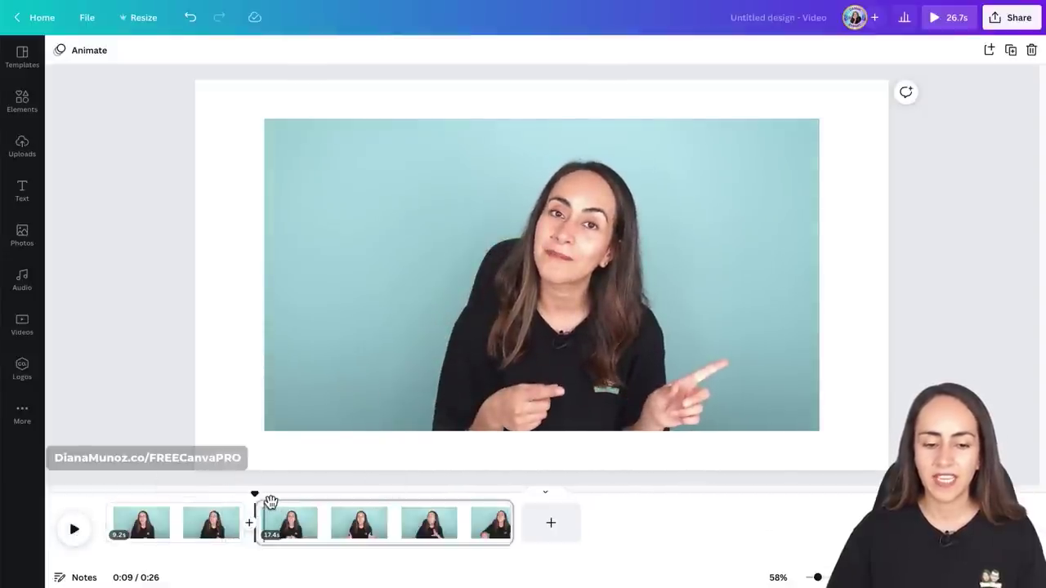
Split the second segment at about 15 seconds, where the unwanted section ends
{"action": "left_click_drag", "start_coordinate": [255, 494], "coordinate": [357, 503]}
{"action": "left_click", "coordinate": [73, 531]}
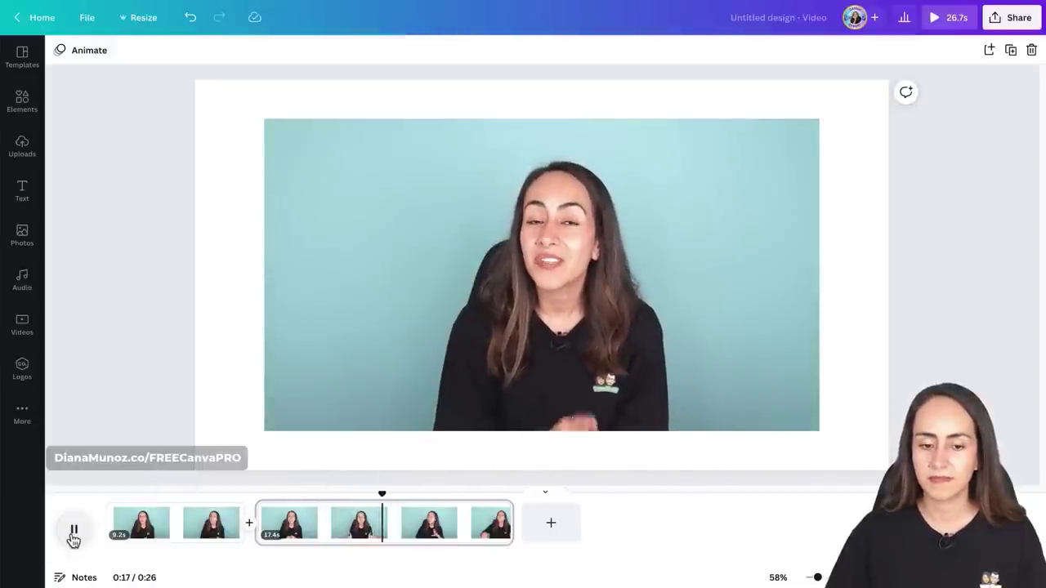
{"action": "left_click", "coordinate": [73, 533]}
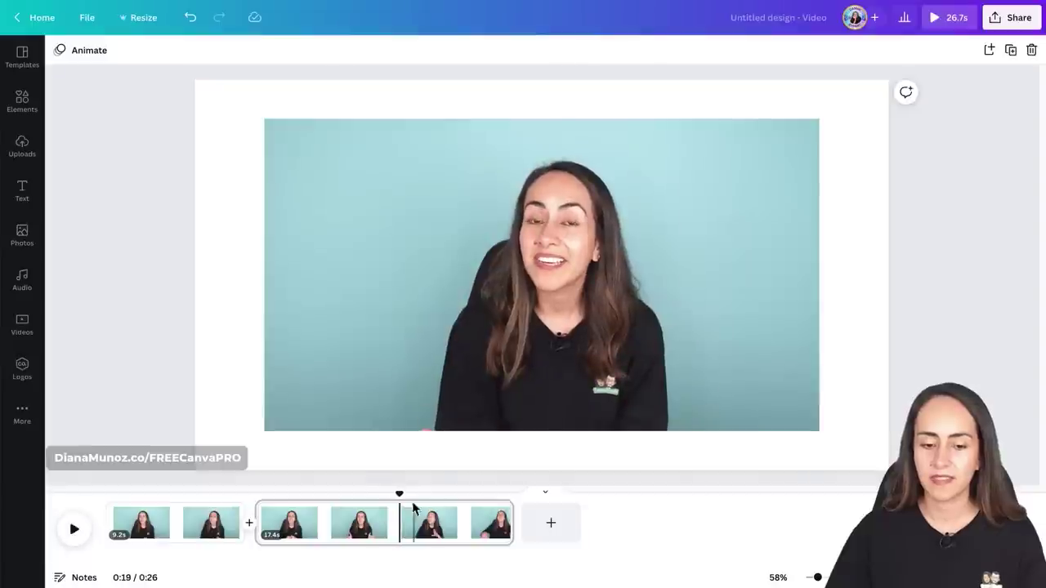
{"action": "left_click_drag", "start_coordinate": [400, 504], "coordinate": [345, 510]}
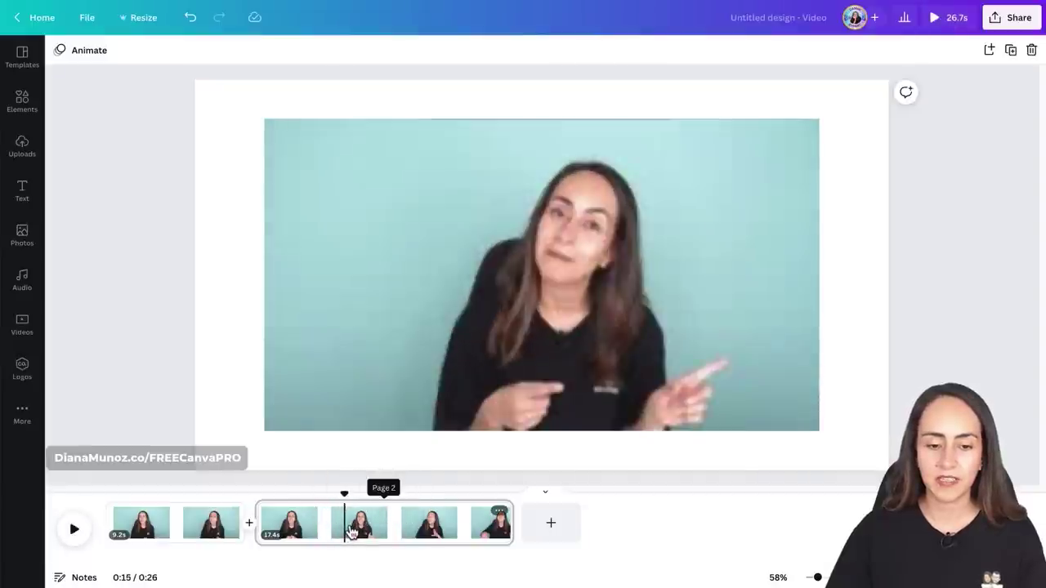
{"action": "right_click", "coordinate": [351, 532]}
{"action": "left_click", "coordinate": [364, 478]}
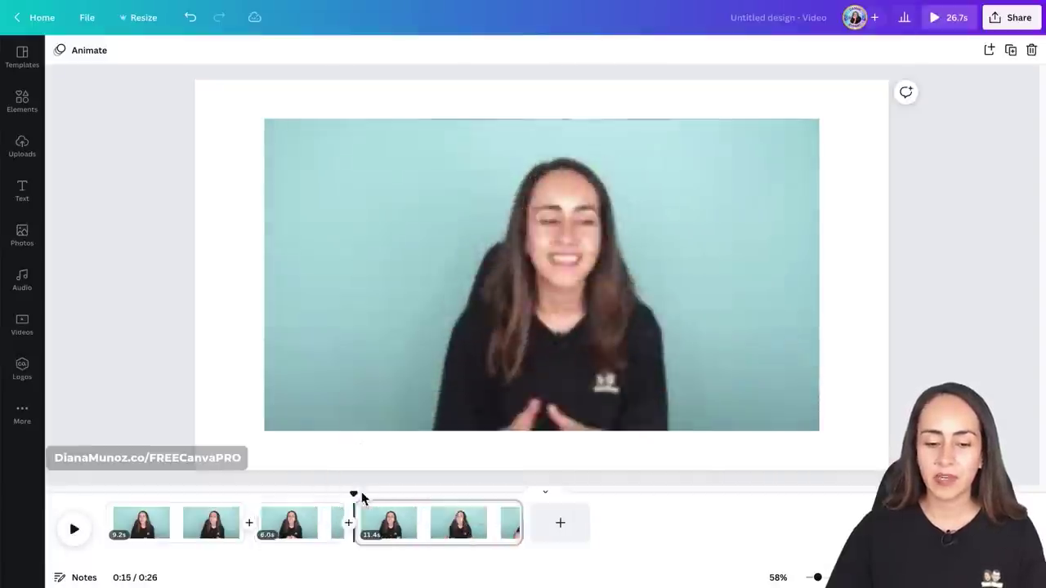
Delete the middle 6.0 s page between the two splits
{"action": "left_click", "coordinate": [312, 519]}
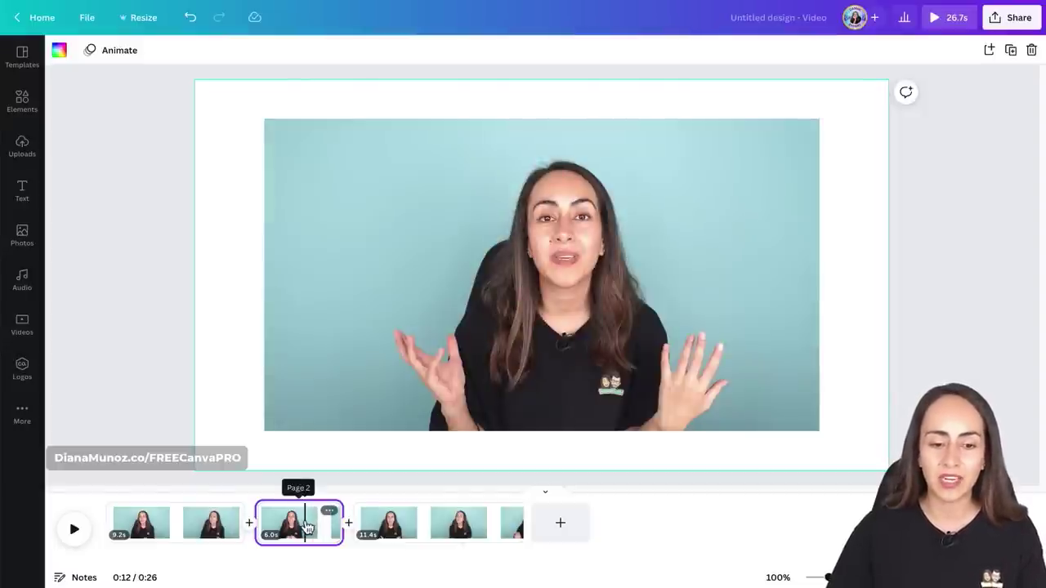
{"action": "right_click", "coordinate": [307, 528]}
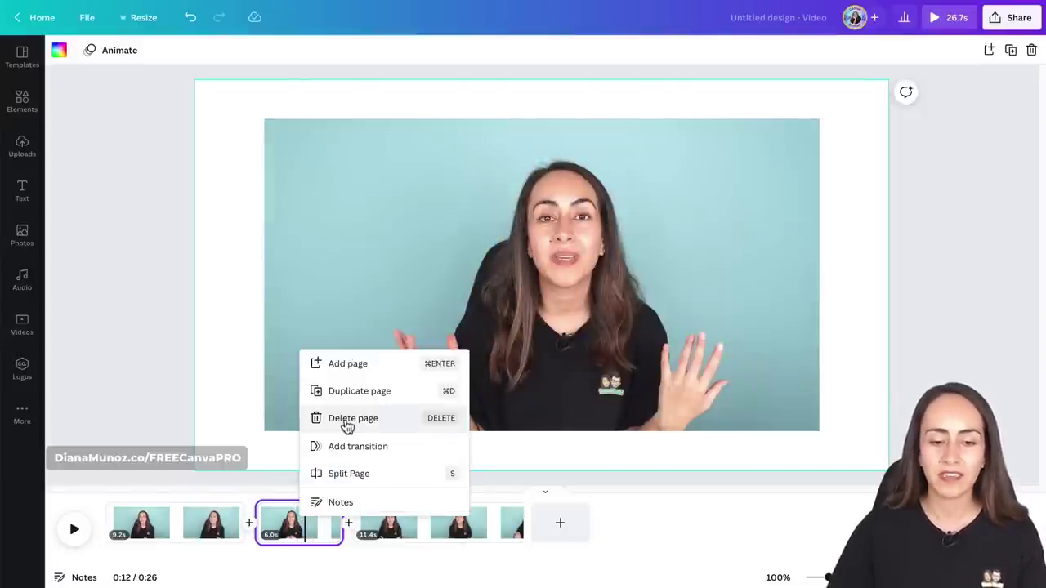
{"action": "left_click", "coordinate": [408, 419]}
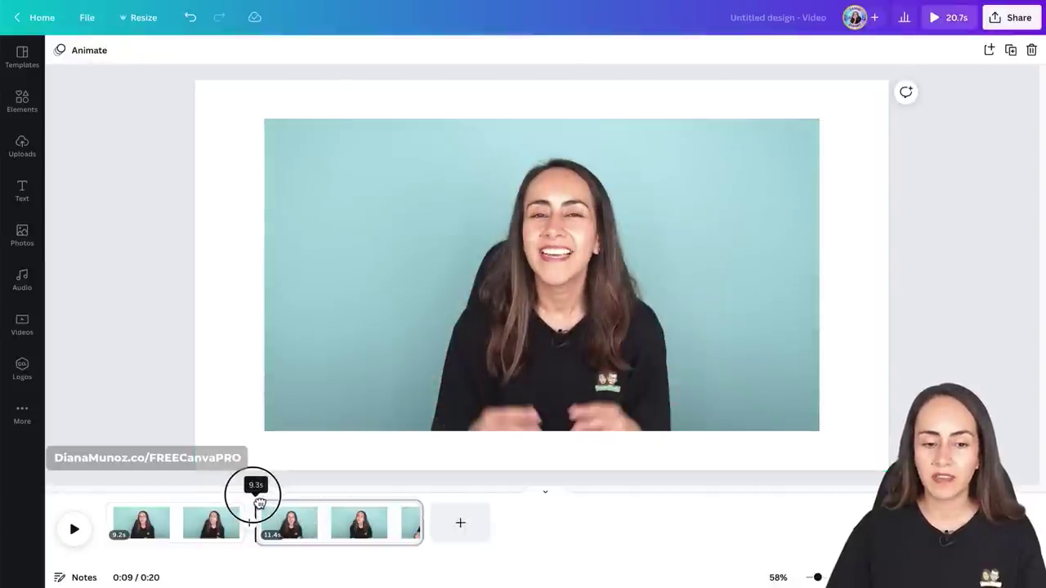
Play through the second clip, trim its end to make it 9.2 s long, and preview the new ending
{"action": "mouse_move", "coordinate": [258, 505]}
{"action": "left_mouse_down"}
{"action": "mouse_move", "coordinate": [421, 509]}
{"action": "mouse_move", "coordinate": [238, 508]}
{"action": "mouse_move", "coordinate": [249, 508]}
{"action": "left_mouse_up"}
{"action": "key", "text": "space"}
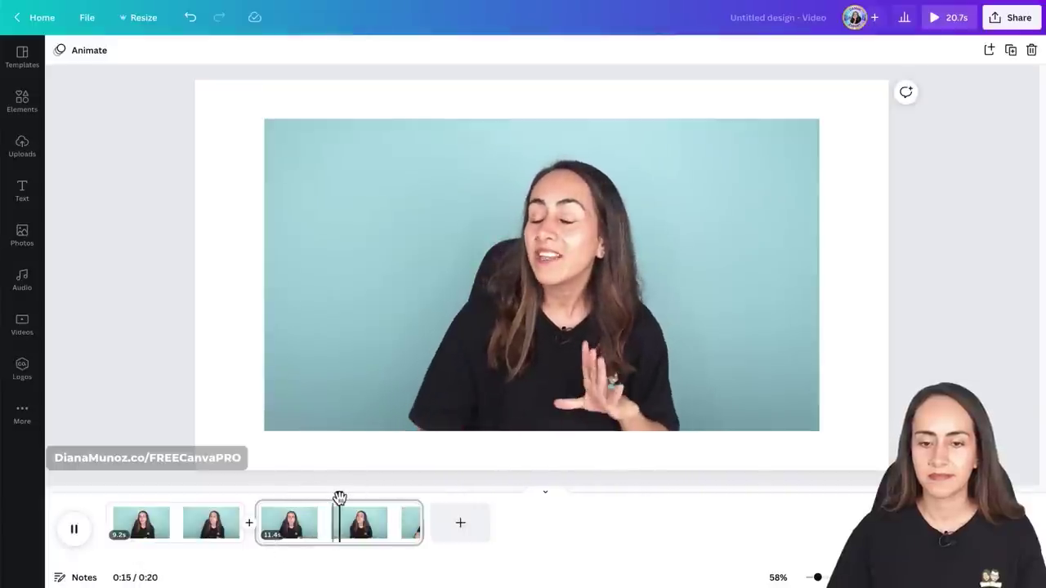
{"action": "left_click", "coordinate": [75, 532]}
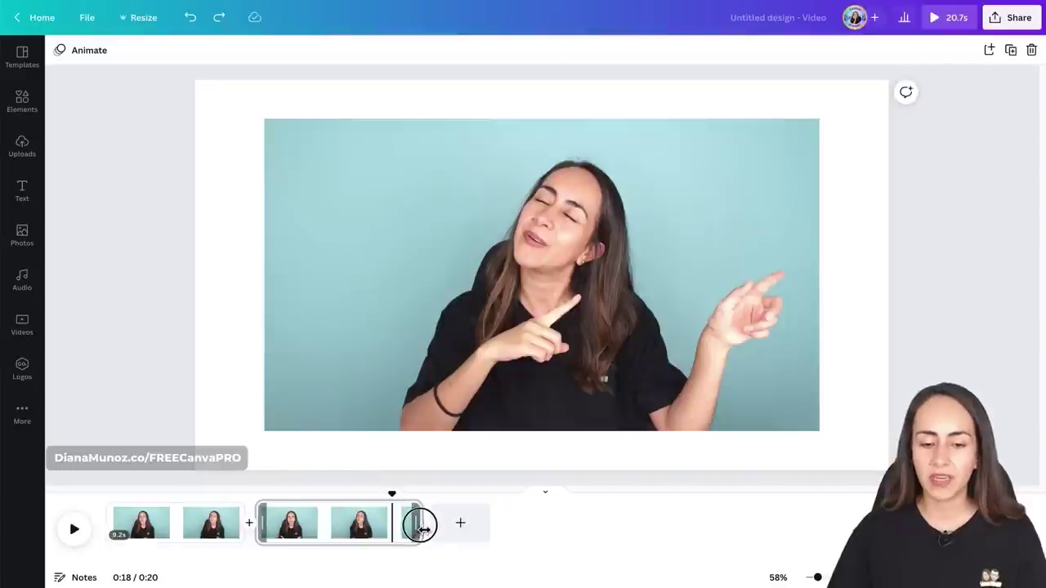
{"action": "left_click_drag", "start_coordinate": [425, 530], "coordinate": [391, 531]}
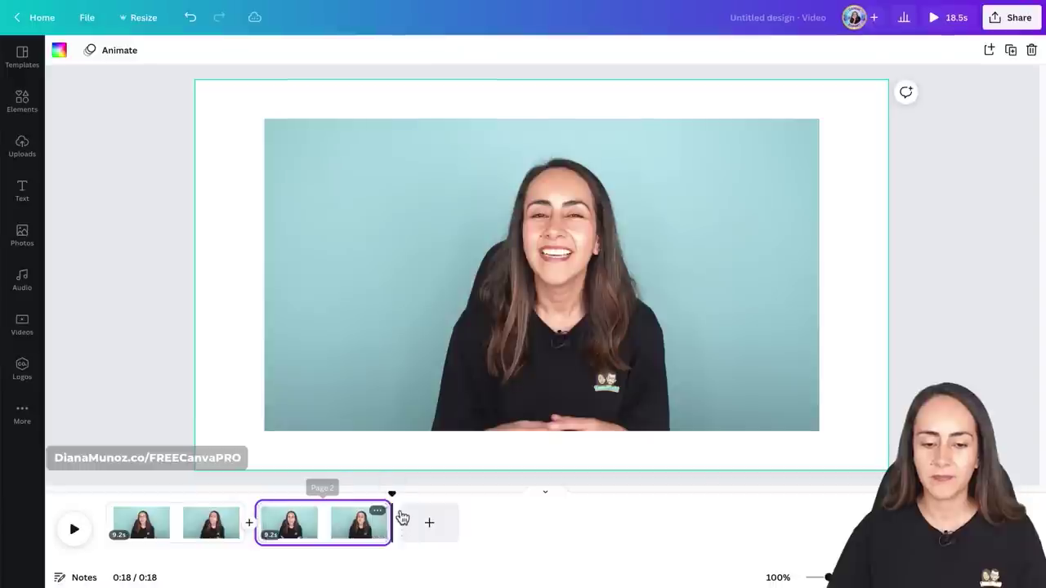
{"action": "left_click_drag", "start_coordinate": [392, 493], "coordinate": [379, 495]}
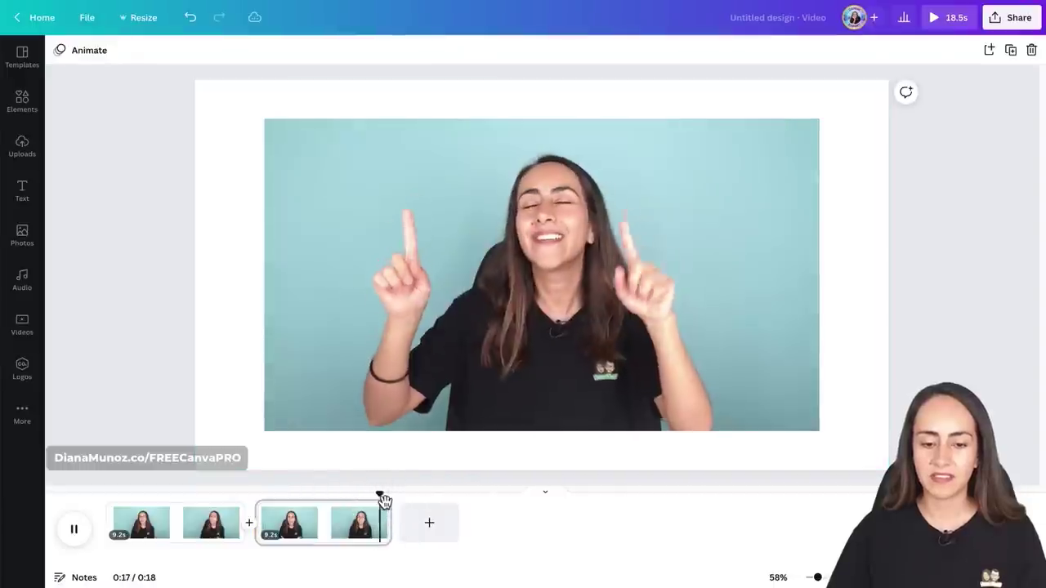
{"action": "left_click", "coordinate": [85, 538]}
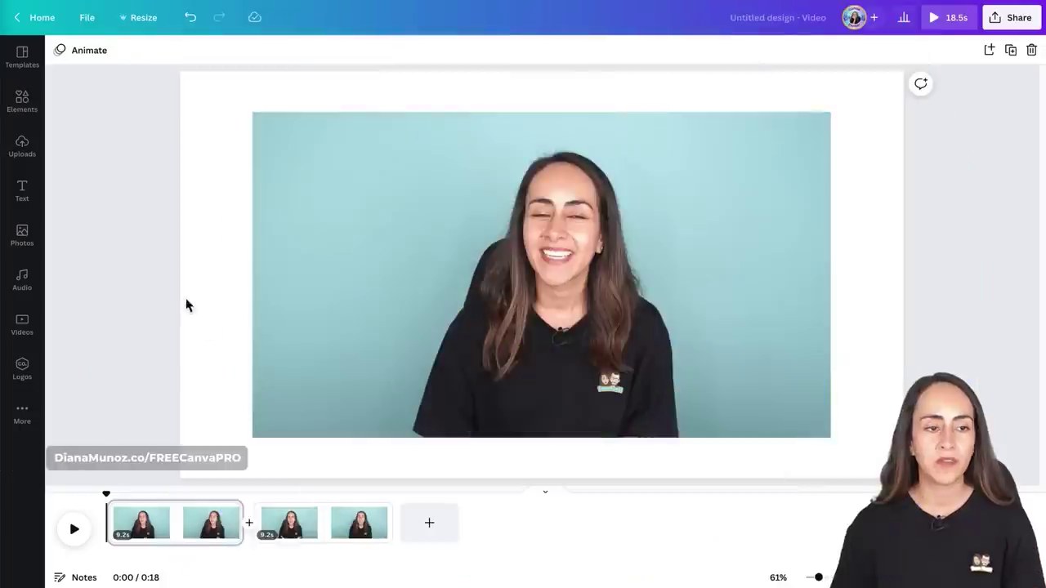
Search the full Frames collection for "film" and browse the results for a retro-style frame
{"action": "left_click", "coordinate": [35, 108]}
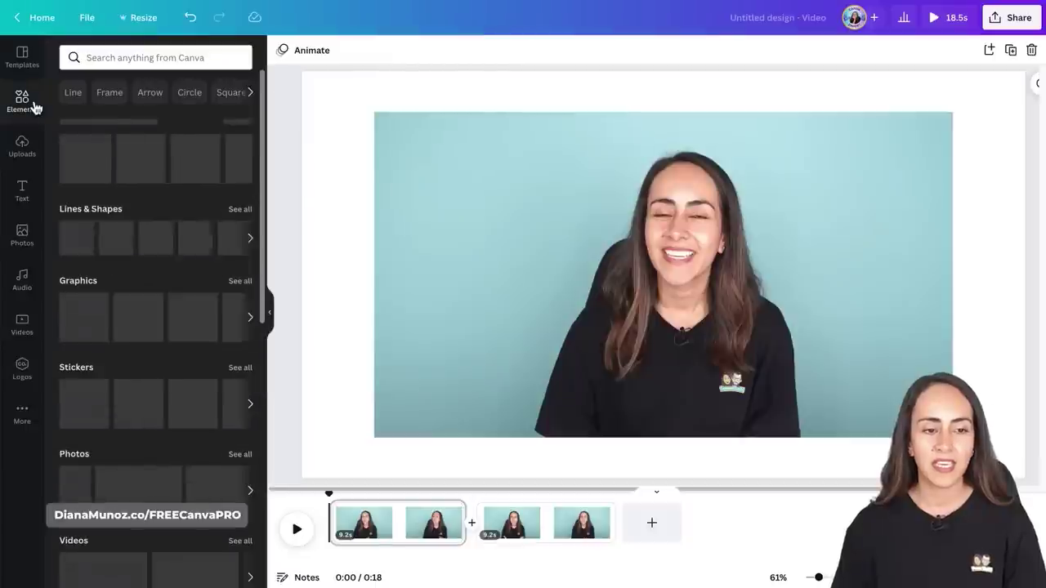
{"action": "scroll", "coordinate": [199, 330], "scroll_direction": "down", "scroll_amount": 10}
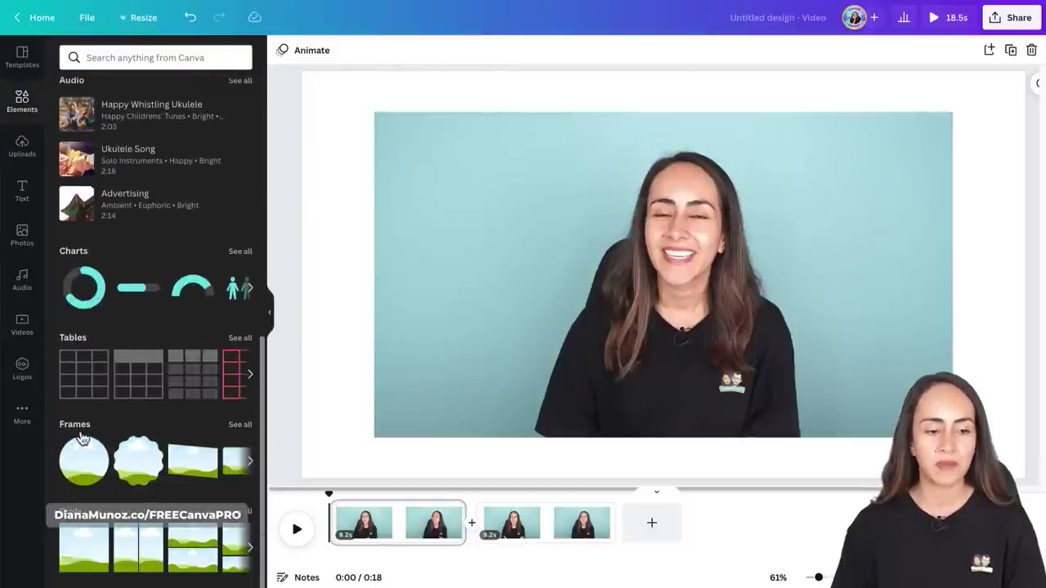
{"action": "left_click", "coordinate": [241, 425]}
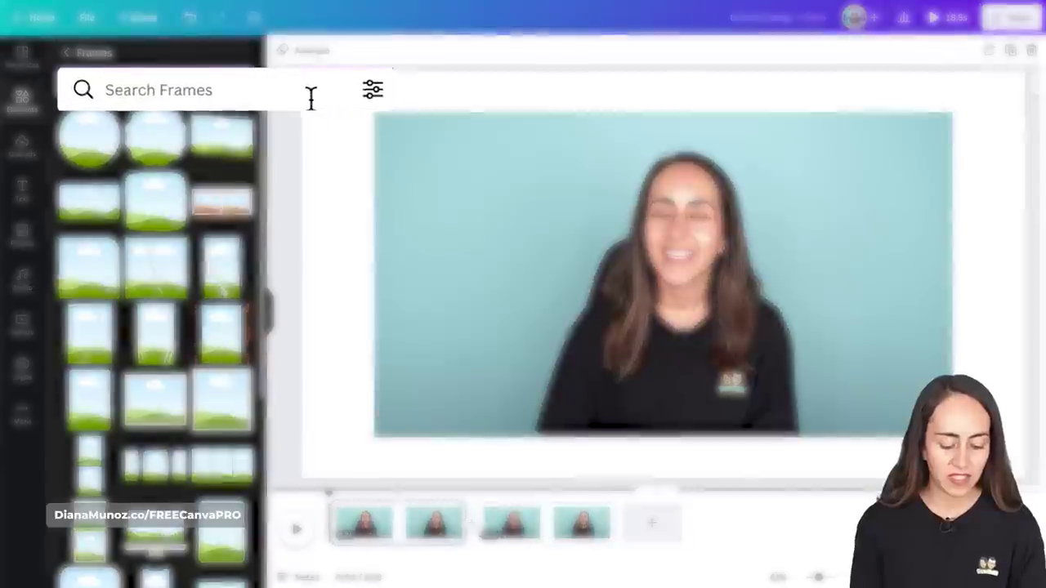
{"action": "left_click", "coordinate": [203, 86]}
{"action": "type", "text": "film"}
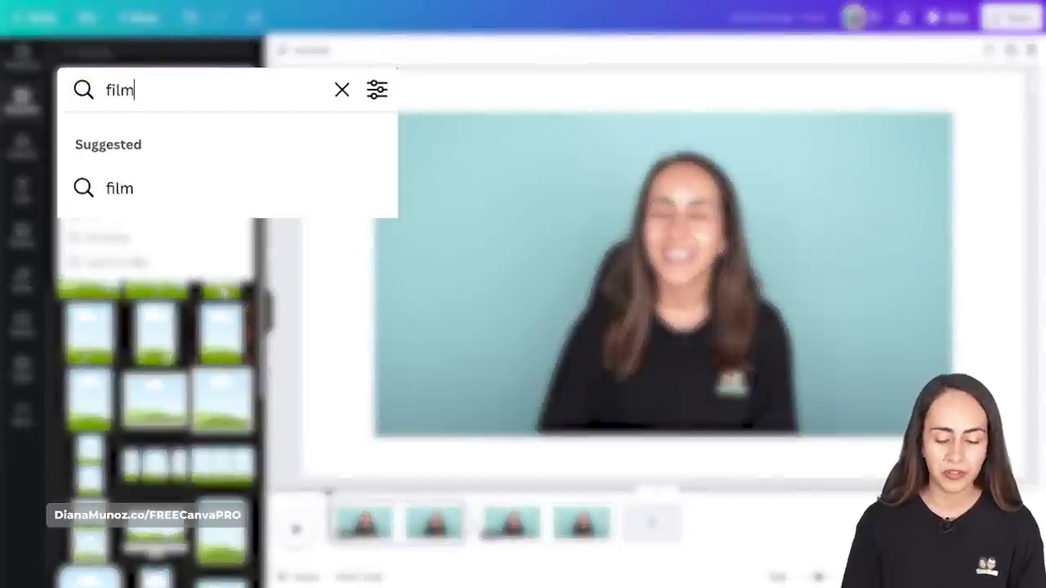
{"action": "key", "text": "Return"}
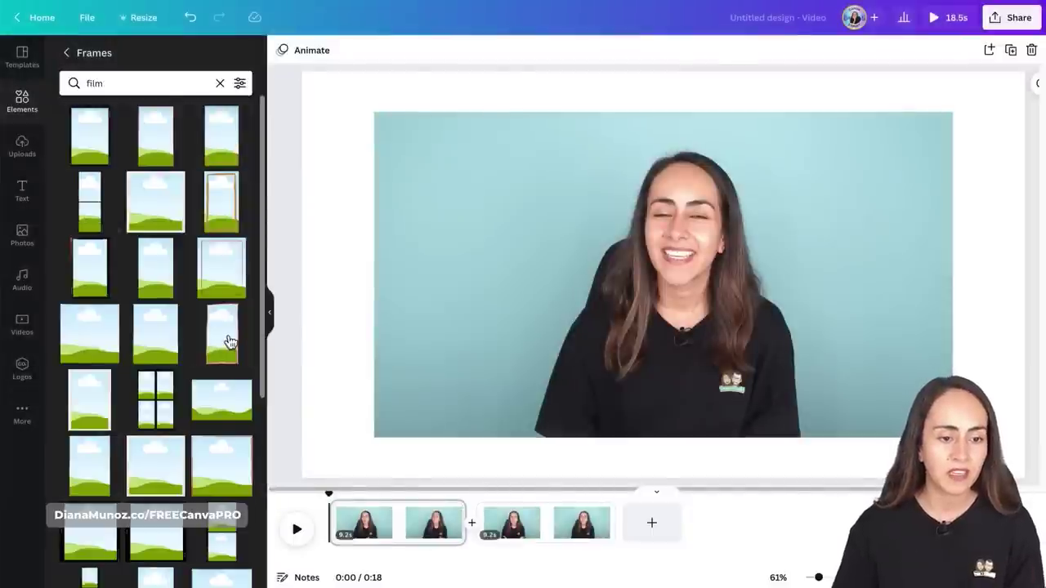
{"action": "scroll", "coordinate": [229, 342], "scroll_direction": "down", "scroll_amount": 10}
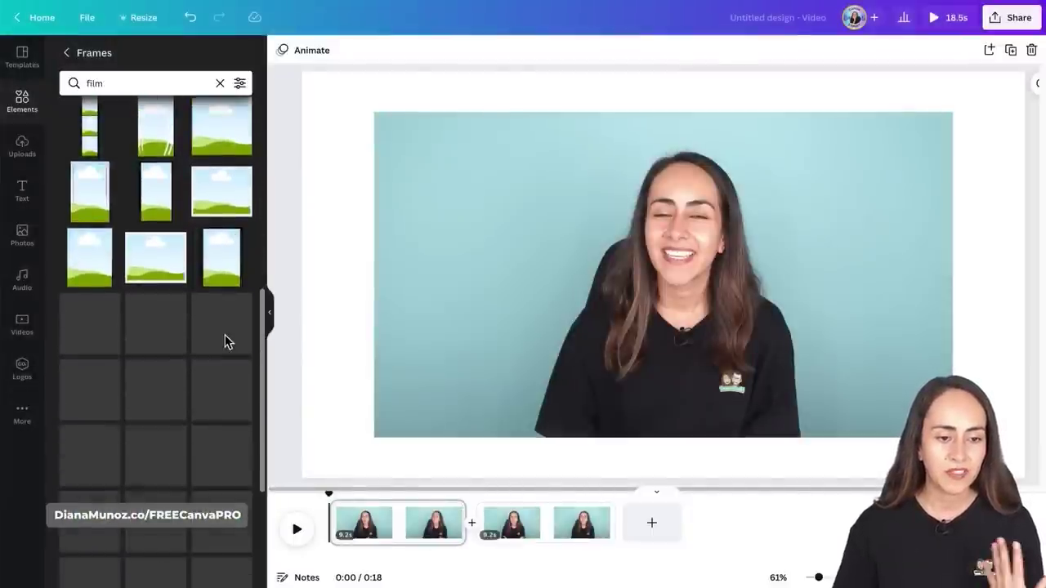
{"action": "scroll", "coordinate": [229, 342], "scroll_direction": "down", "scroll_amount": 5}
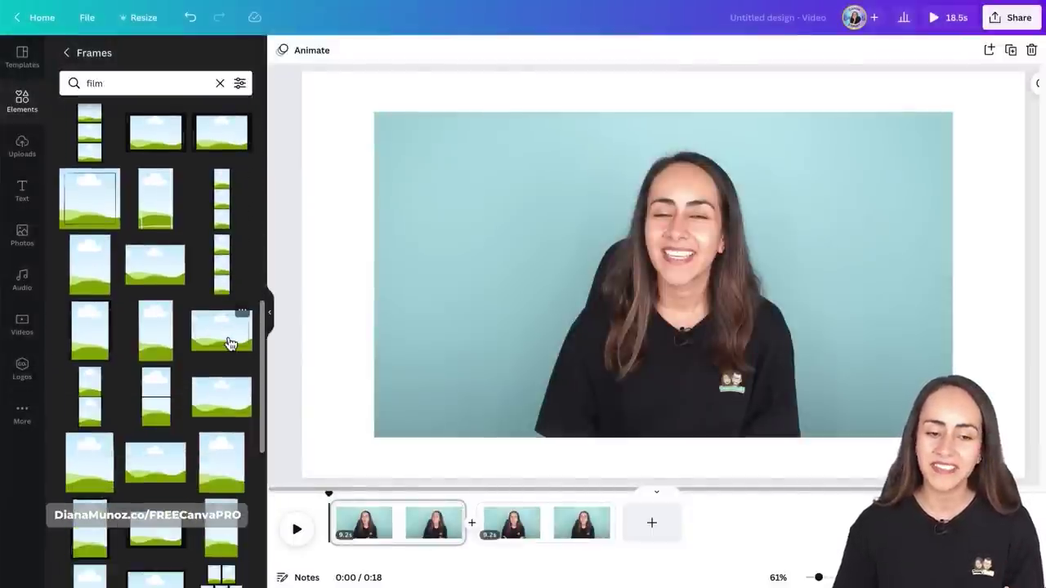
{"action": "scroll", "coordinate": [229, 341], "scroll_direction": "down", "scroll_amount": 10}
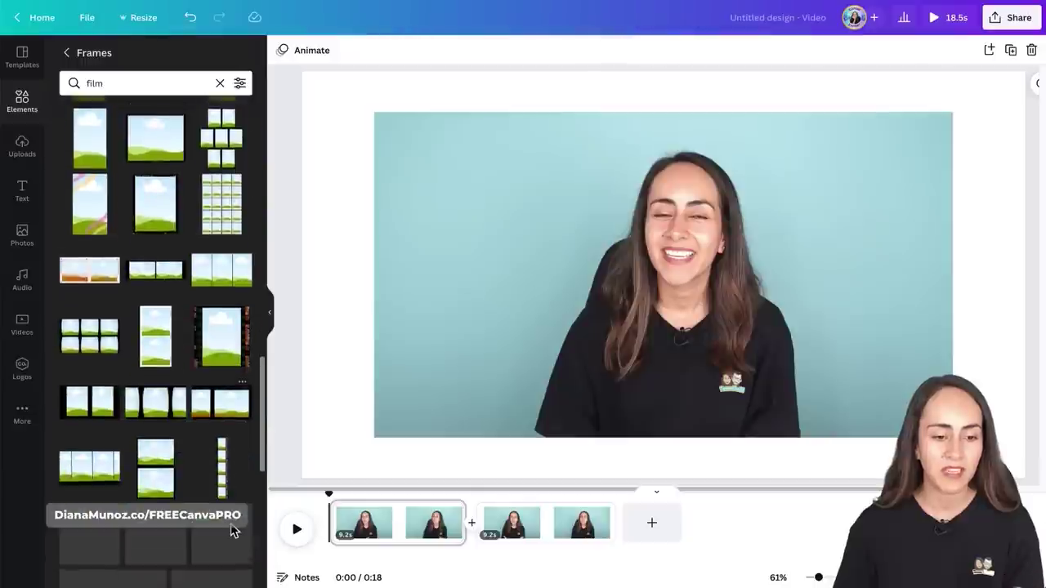
{"action": "scroll", "coordinate": [233, 532], "scroll_direction": "down", "scroll_amount": 3}
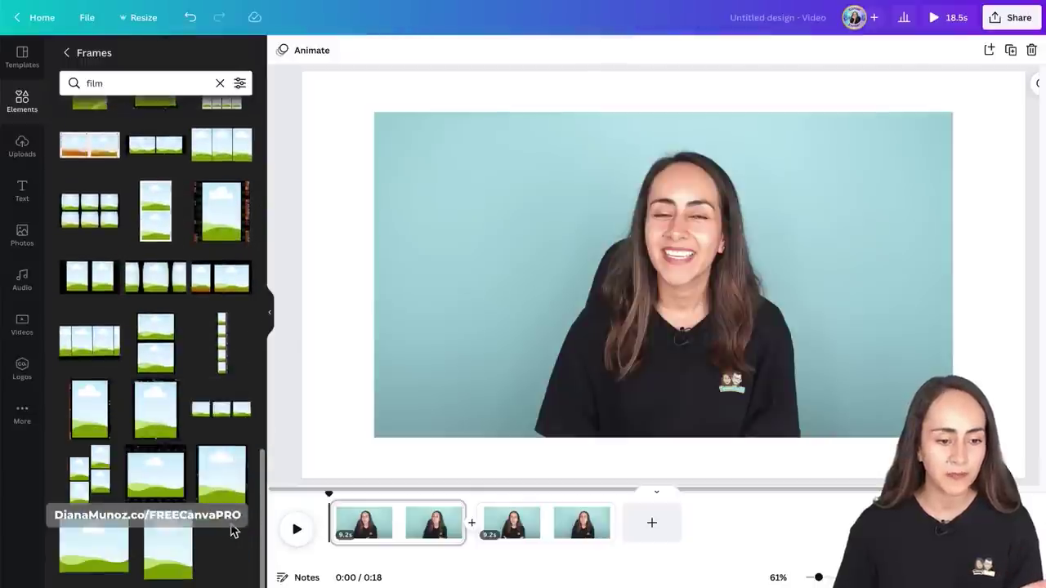
Search the frames for "roll" and add the black frame with blurred rounded edges to the first page
{"action": "left_click", "coordinate": [174, 82]}
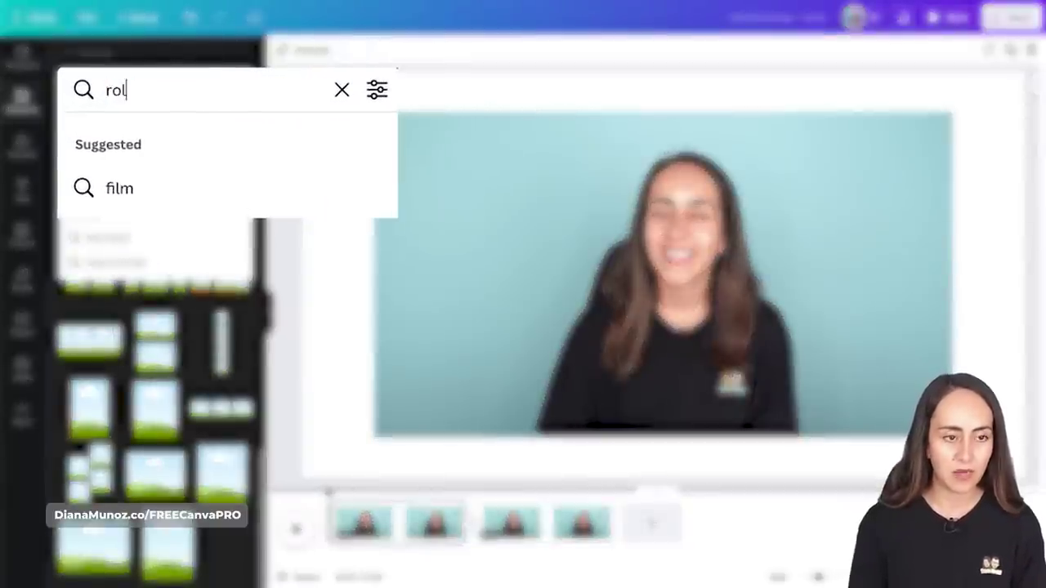
{"action": "key", "text": "Return"}
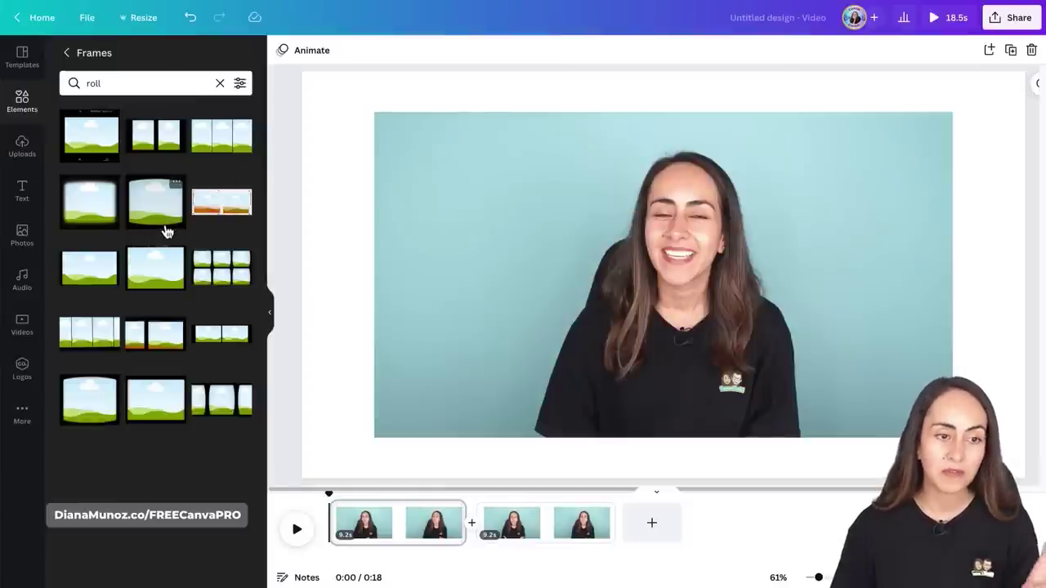
{"action": "left_click", "coordinate": [94, 201]}
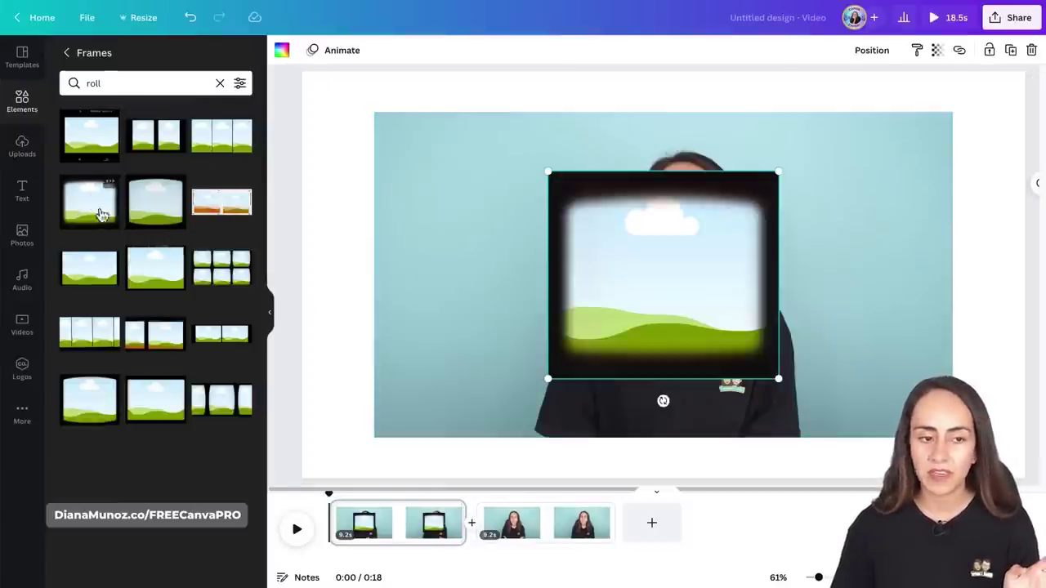
Try two other curved-edge black frames beside the blurred one and delete both again
{"action": "left_click_drag", "start_coordinate": [753, 337], "coordinate": [810, 251]}
{"action": "left_click", "coordinate": [173, 198]}
{"action": "left_click", "coordinate": [107, 409]}
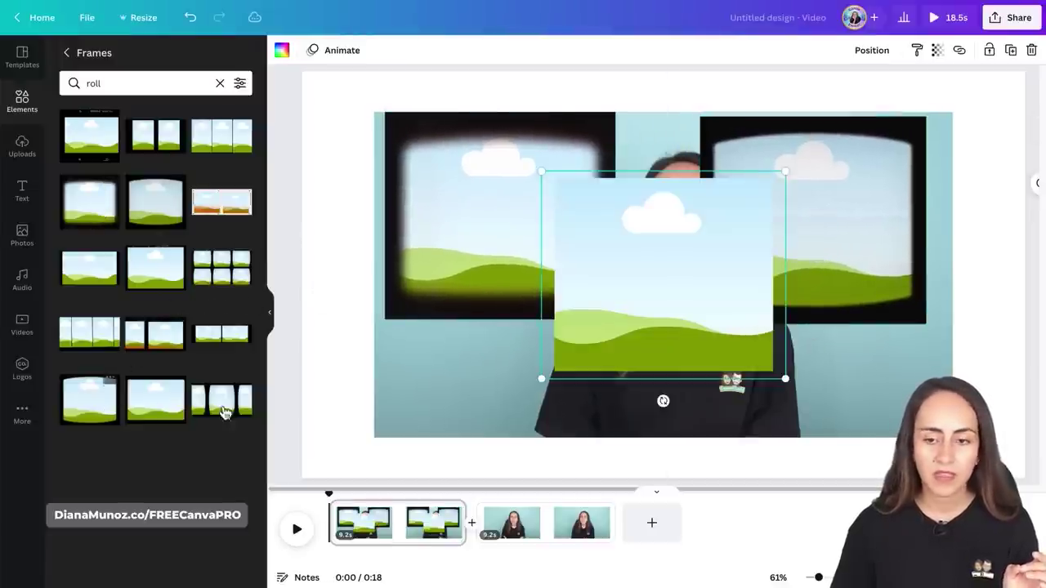
{"action": "mouse_move", "coordinate": [684, 351]}
{"action": "left_mouse_down"}
{"action": "mouse_move", "coordinate": [692, 316]}
{"action": "mouse_move", "coordinate": [681, 342]}
{"action": "mouse_move", "coordinate": [694, 356]}
{"action": "left_mouse_up"}
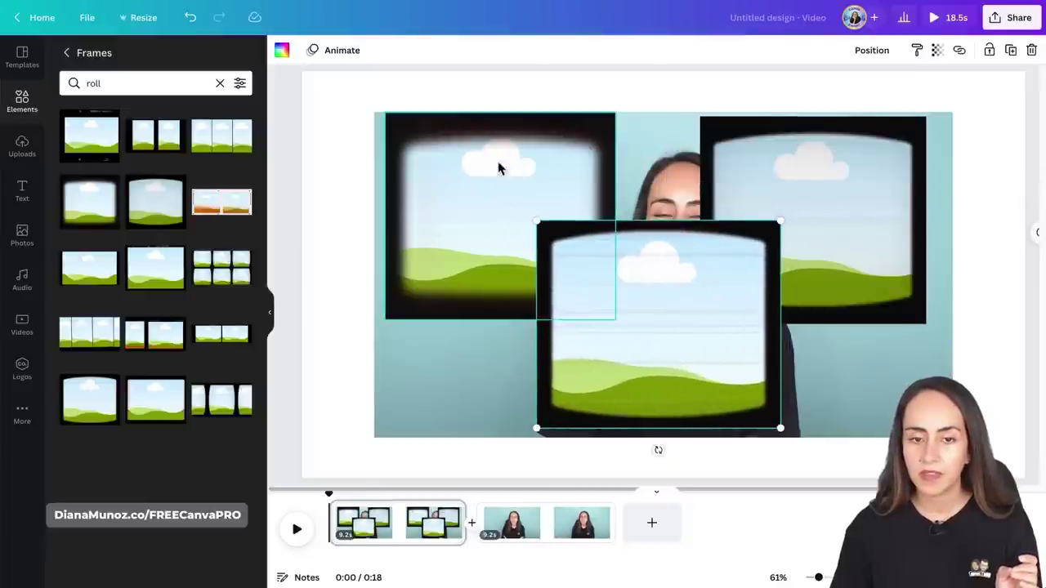
{"action": "key", "text": "Delete"}
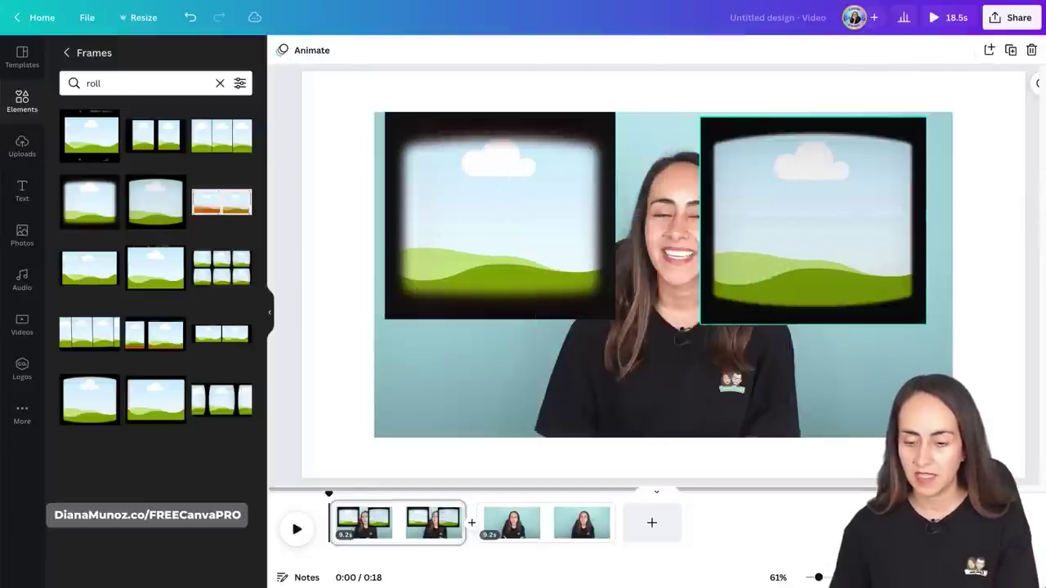
{"action": "left_click", "coordinate": [820, 255]}
{"action": "key", "text": "Delete"}
Align the blurred-edge black frame to the middle and center of the first page
{"action": "left_click_drag", "start_coordinate": [560, 222], "coordinate": [717, 263]}
{"action": "left_click", "coordinate": [890, 52]}
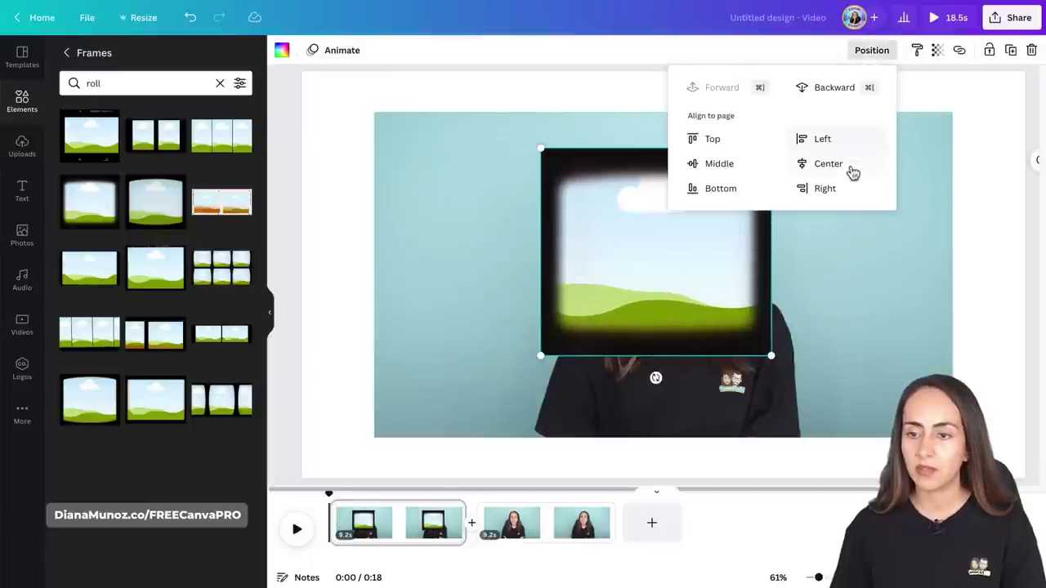
{"action": "left_click", "coordinate": [720, 167]}
{"action": "left_click", "coordinate": [850, 170]}
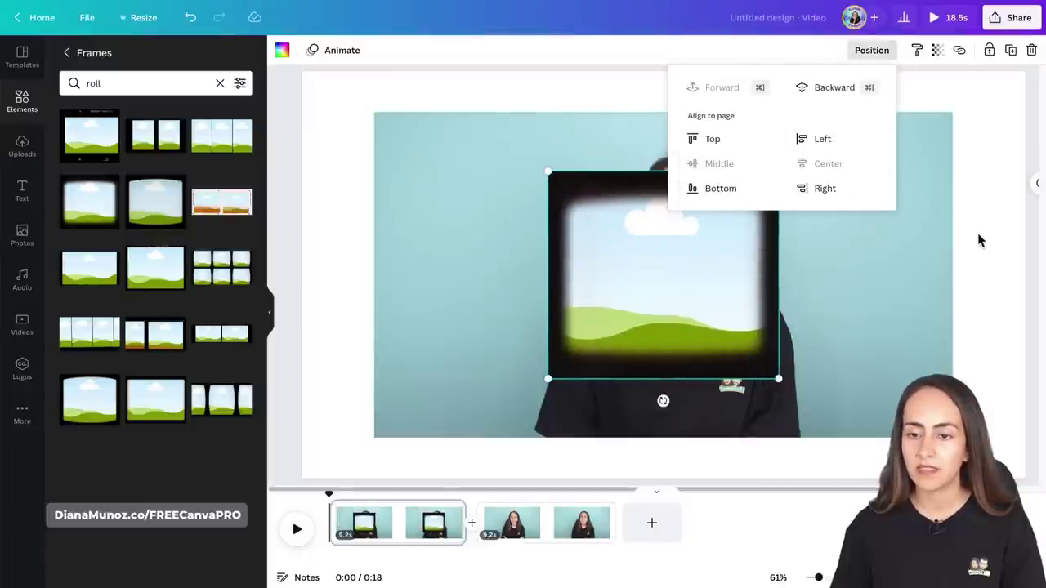
{"action": "left_click", "coordinate": [978, 233]}
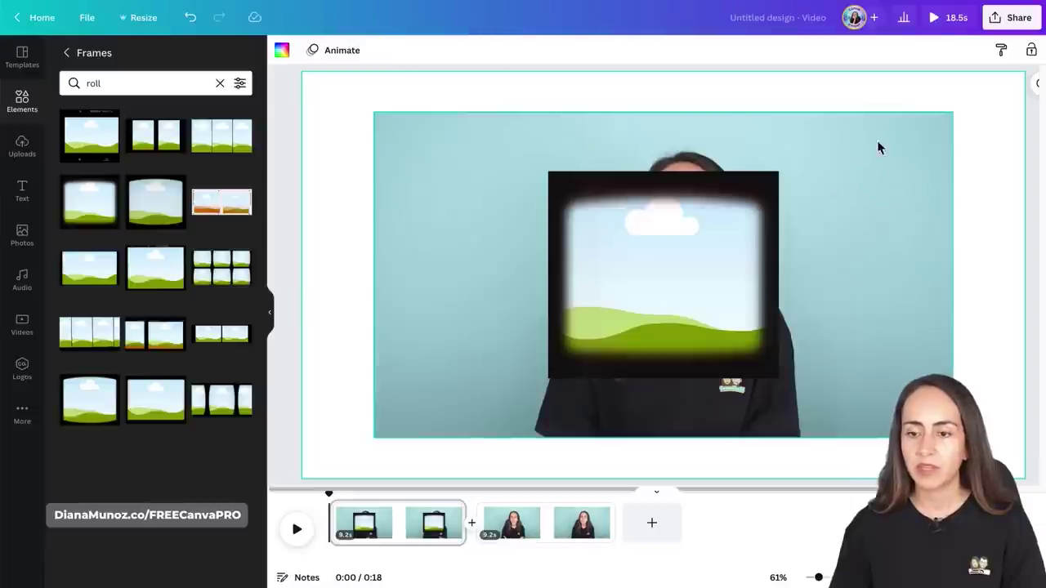
Put the first page's video into the black frame, then enlarge and shift it inside so the speaker is centered
{"action": "left_click_drag", "start_coordinate": [862, 142], "coordinate": [712, 239]}
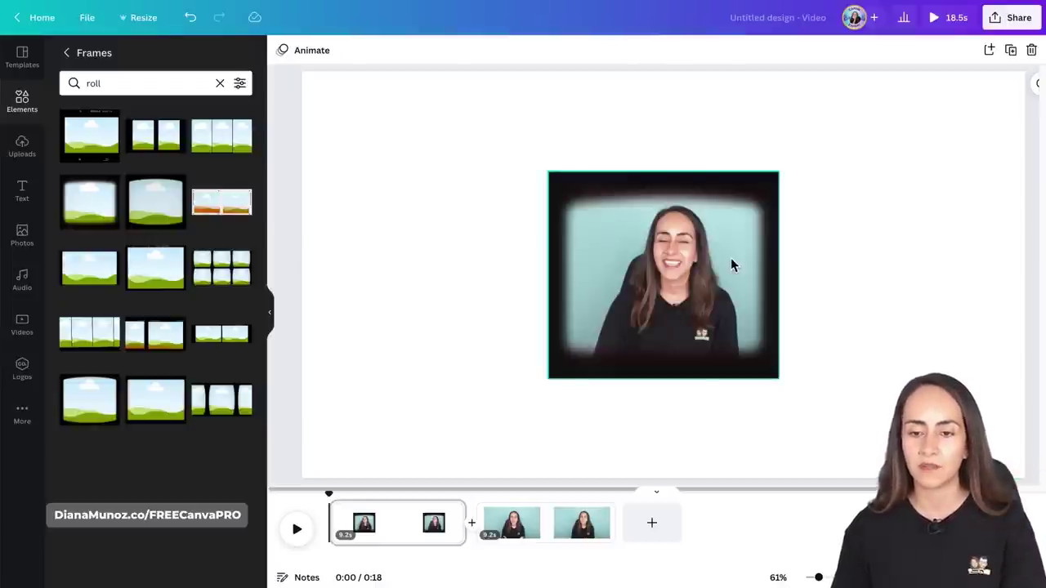
{"action": "left_click", "coordinate": [669, 244]}
{"action": "double_click", "coordinate": [672, 247]}
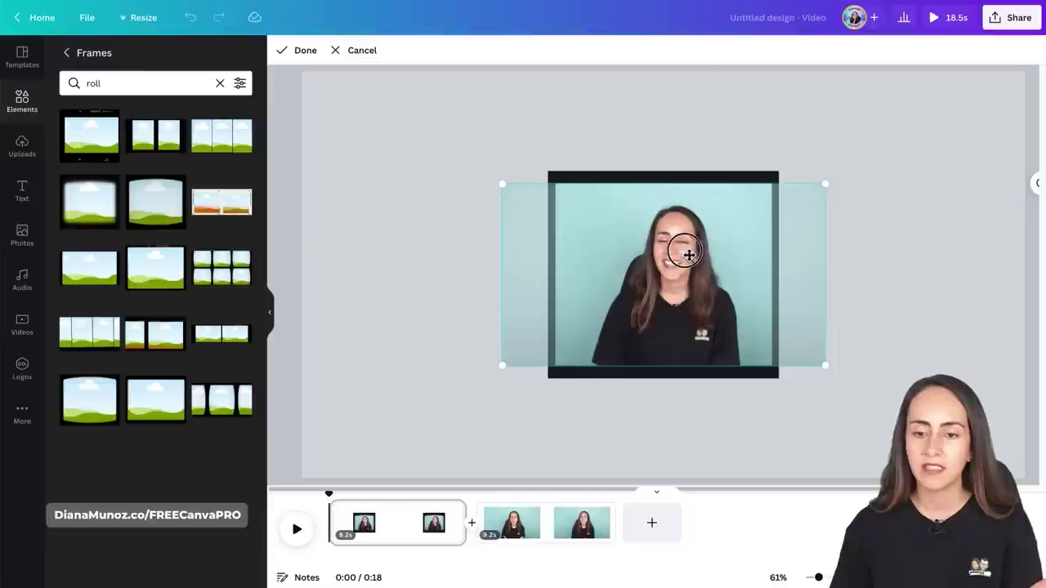
{"action": "left_click_drag", "start_coordinate": [685, 252], "coordinate": [680, 255]}
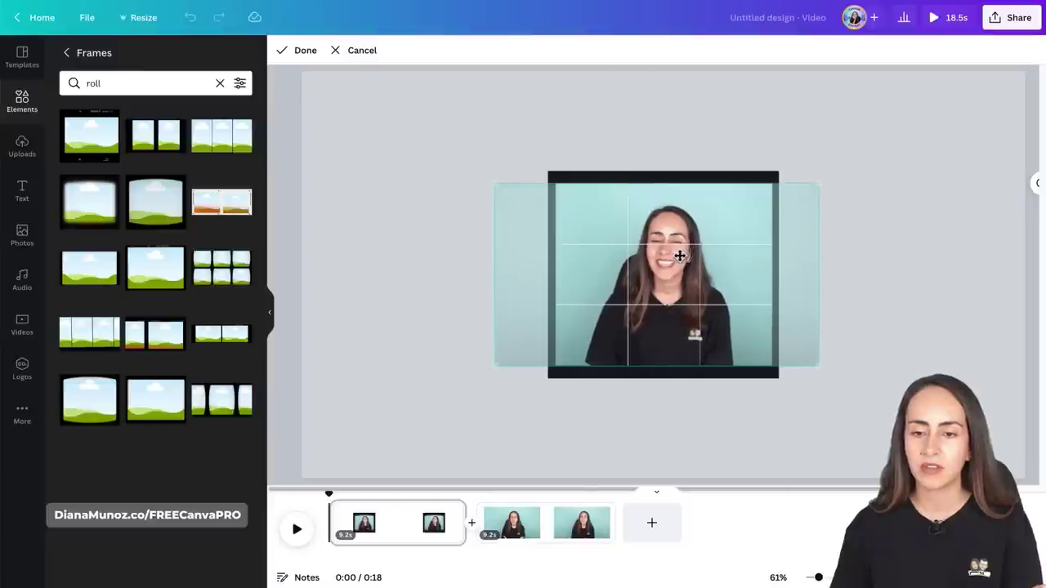
{"action": "left_click_drag", "start_coordinate": [827, 185], "coordinate": [839, 168]}
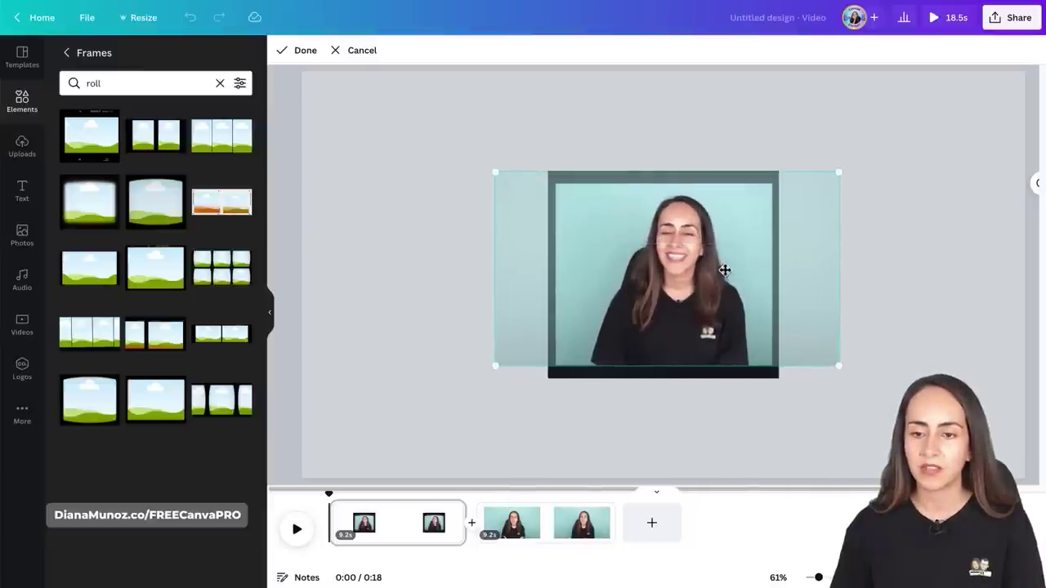
{"action": "left_click_drag", "start_coordinate": [710, 267], "coordinate": [702, 261]}
{"action": "left_click", "coordinate": [319, 54]}
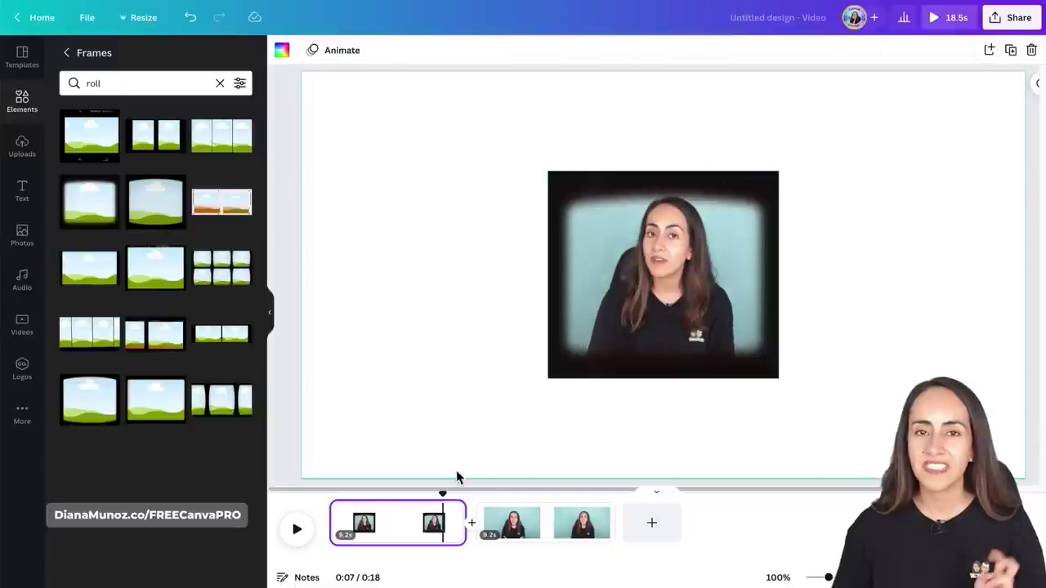
Add a circle frame from the full frames collection to the second page and put that page's video into it
{"action": "left_click", "coordinate": [514, 515]}
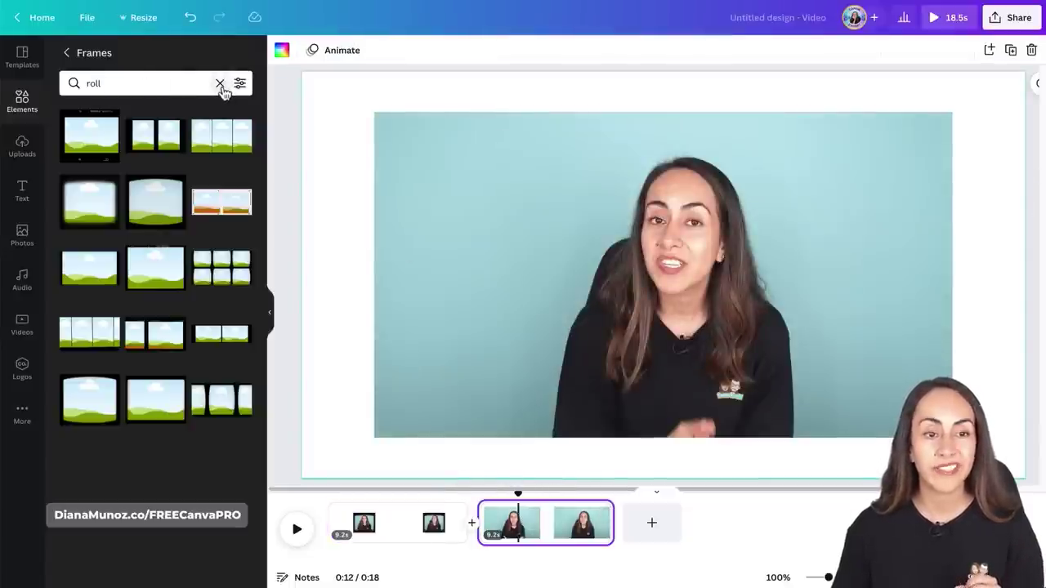
{"action": "left_click", "coordinate": [220, 85]}
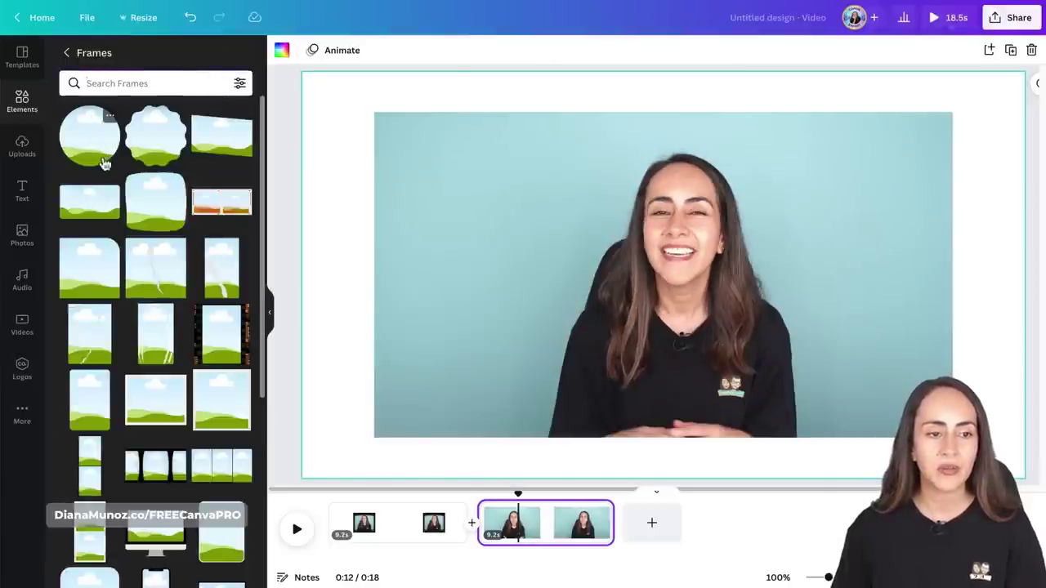
{"action": "left_click", "coordinate": [98, 133]}
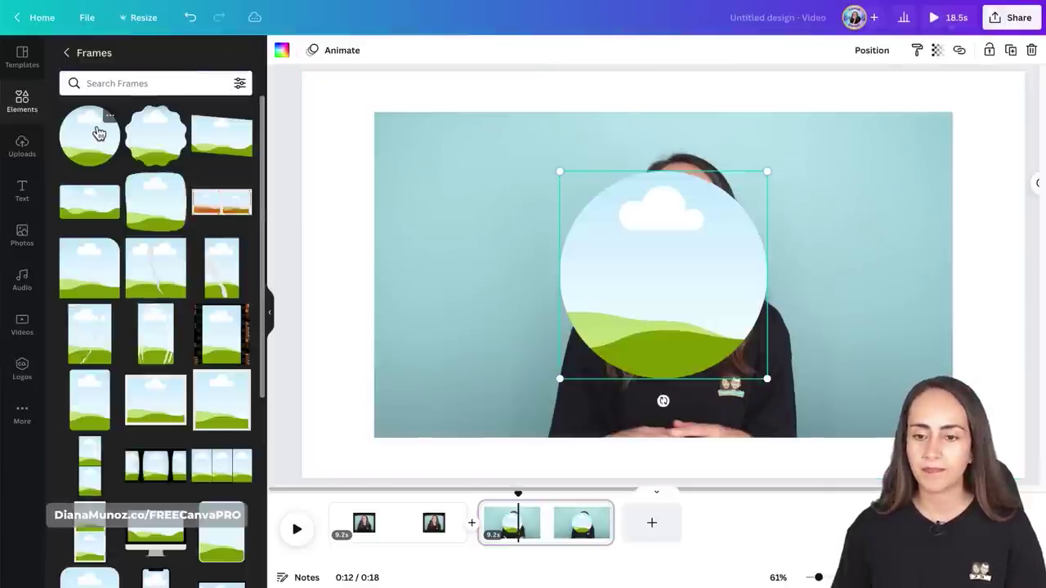
{"action": "left_click_drag", "start_coordinate": [934, 191], "coordinate": [736, 268]}
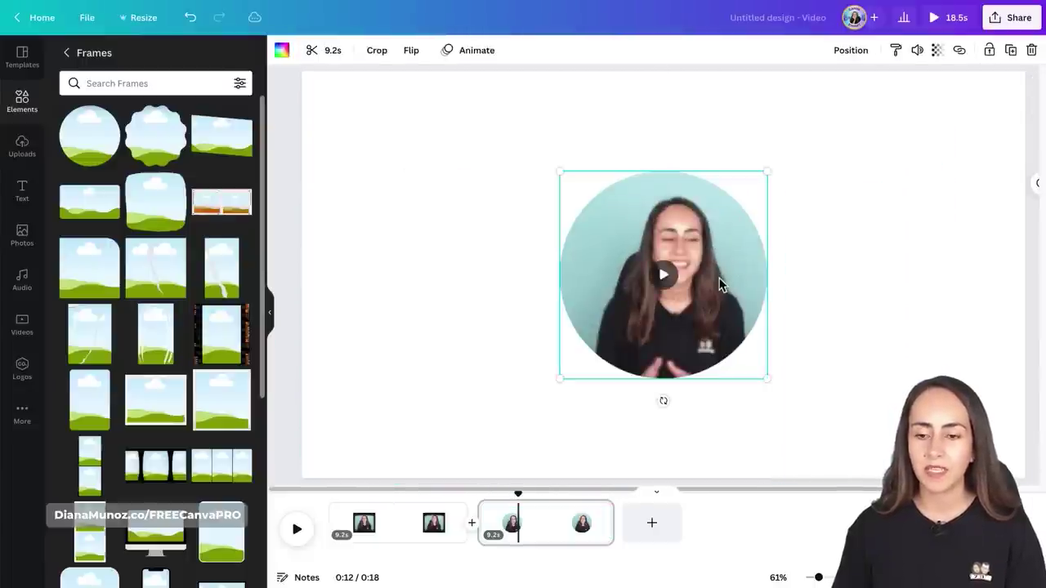
Enlarge and shift the video inside the circle frame so the speaker is centered, and check another moment of the page
{"action": "double_click", "coordinate": [723, 290]}
{"action": "left_click_drag", "start_coordinate": [716, 300], "coordinate": [698, 284]}
{"action": "left_click_drag", "start_coordinate": [838, 172], "coordinate": [864, 155]}
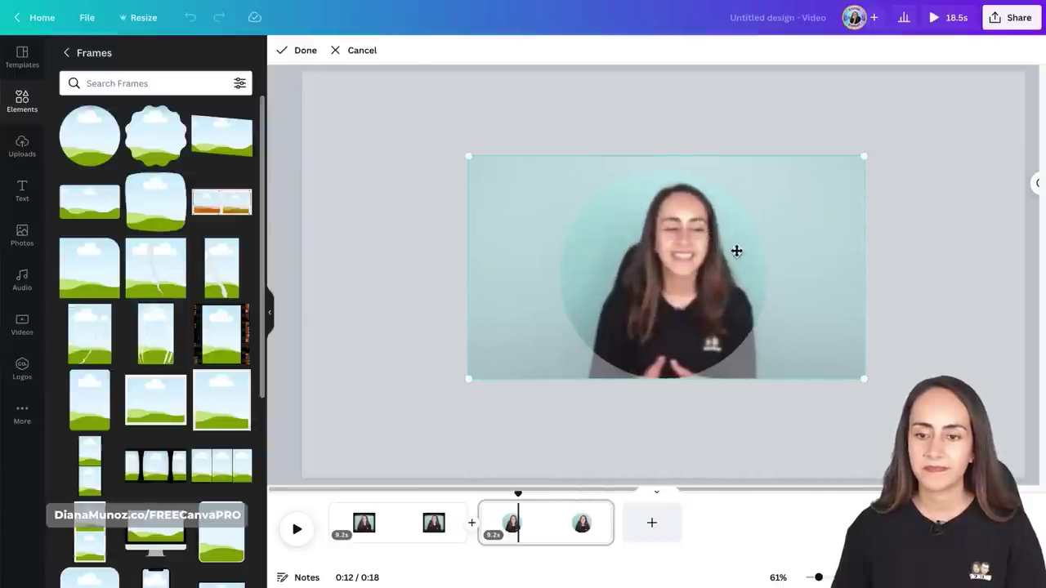
{"action": "left_click_drag", "start_coordinate": [695, 250], "coordinate": [678, 240]}
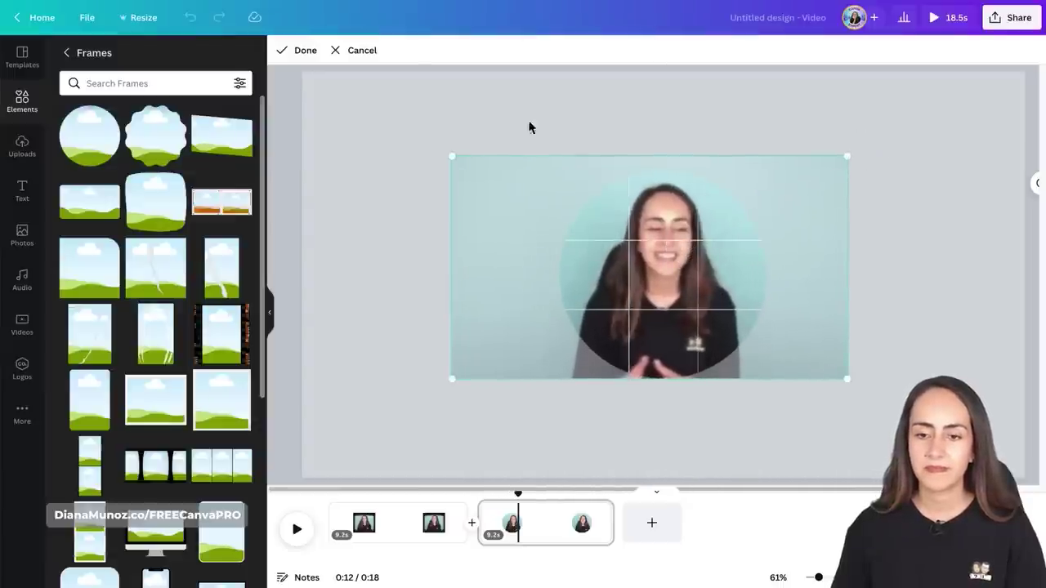
{"action": "left_click", "coordinate": [296, 54]}
{"action": "left_click", "coordinate": [458, 266]}
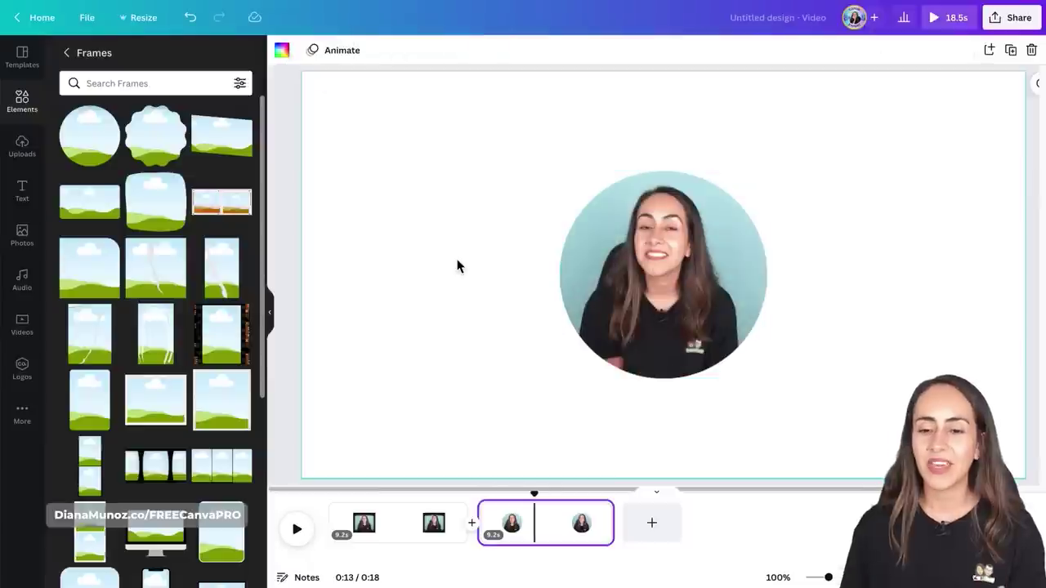
{"action": "left_click_drag", "start_coordinate": [534, 495], "coordinate": [548, 501]}
{"action": "left_click", "coordinate": [546, 498]}
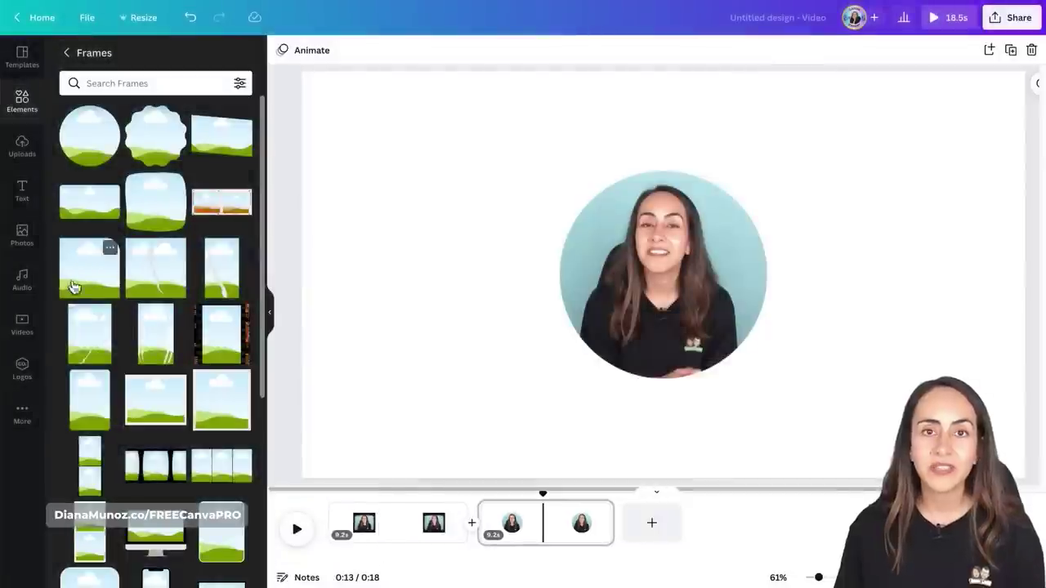
Search the videos for "film" and set the 20.0 s "old movie film" clip as the first page's background
{"action": "left_click", "coordinate": [22, 332]}
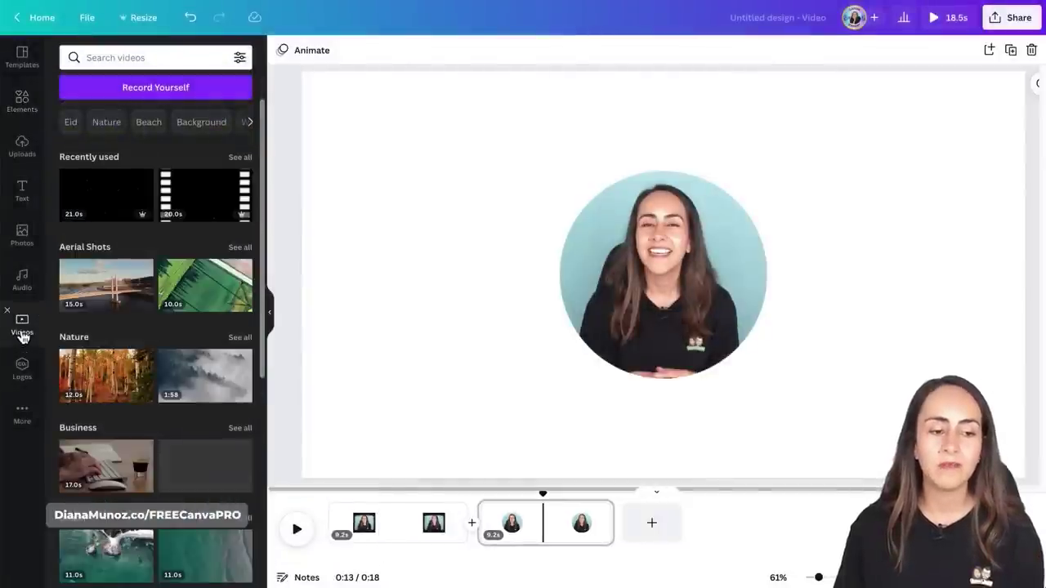
{"action": "left_click", "coordinate": [143, 57]}
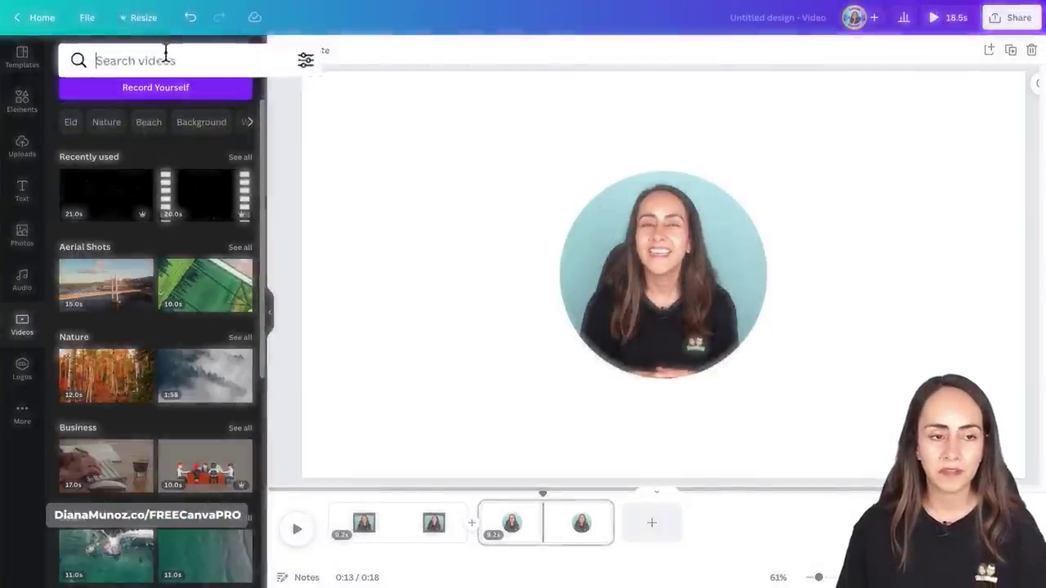
{"action": "type", "text": "film"}
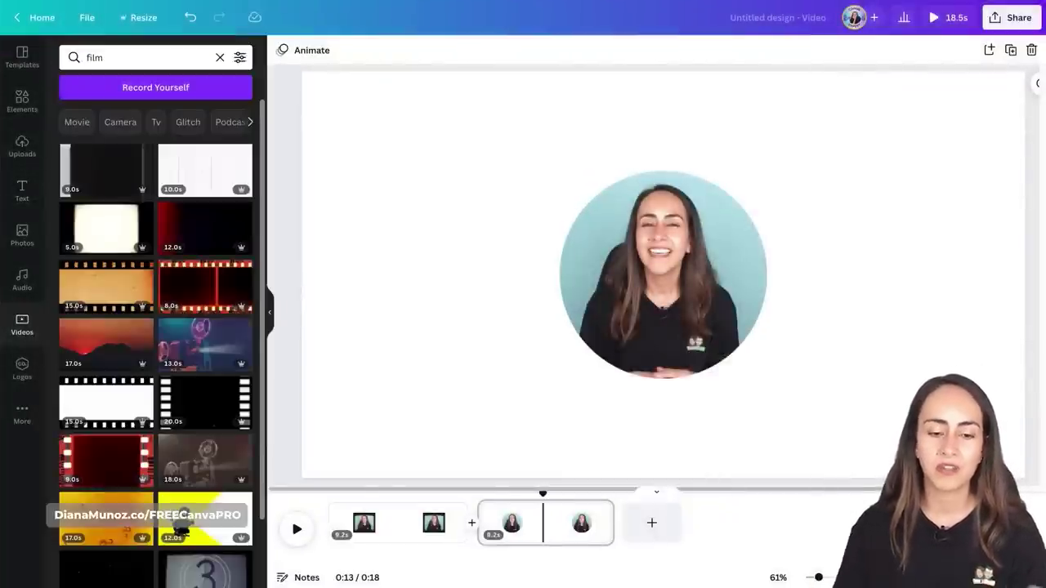
{"action": "left_click_drag", "start_coordinate": [542, 494], "coordinate": [398, 509]}
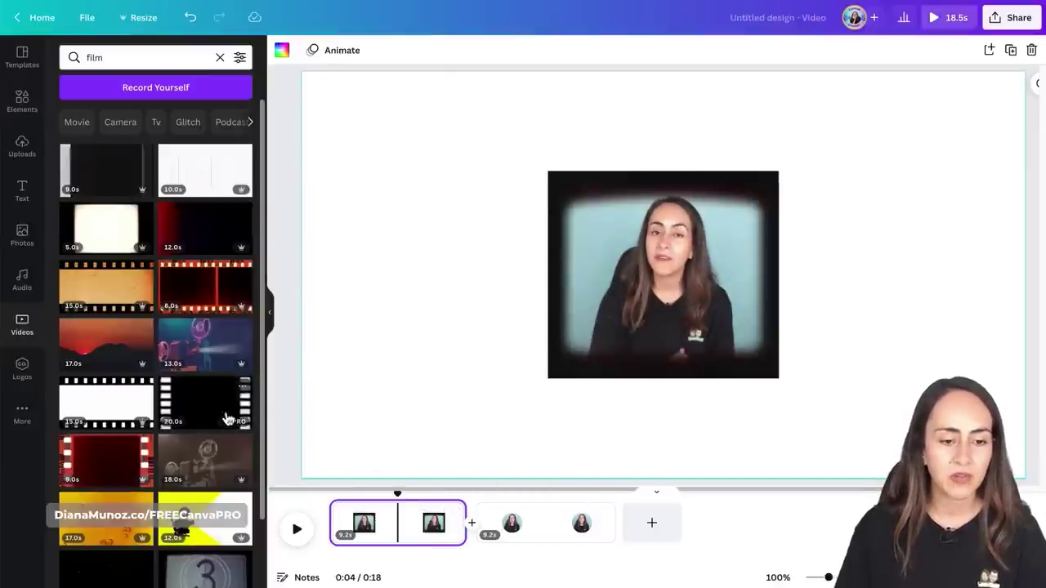
{"action": "left_click", "coordinate": [243, 388]}
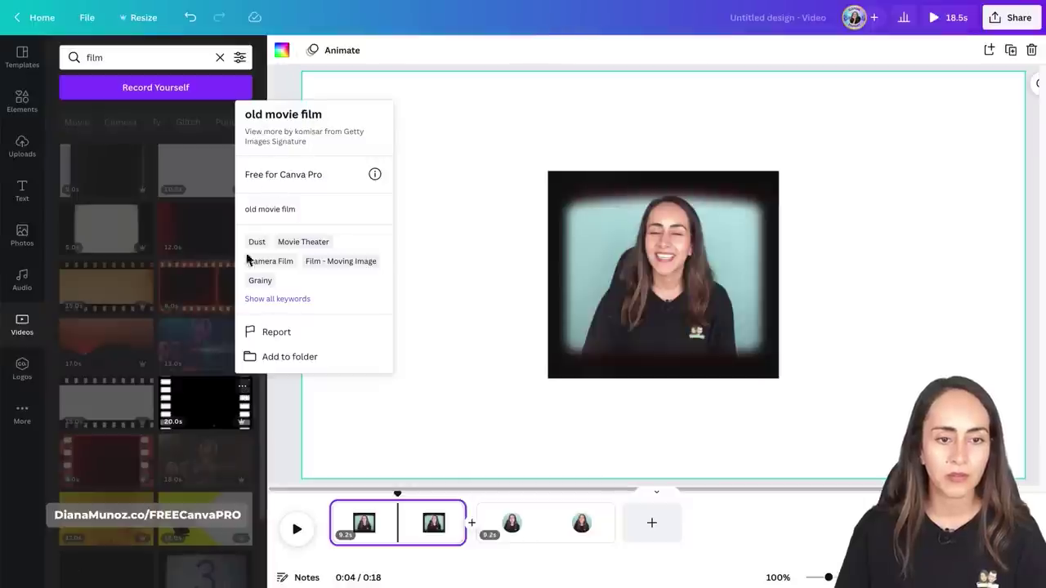
{"action": "left_click", "coordinate": [216, 393]}
{"action": "left_click_drag", "start_coordinate": [205, 399], "coordinate": [331, 385]}
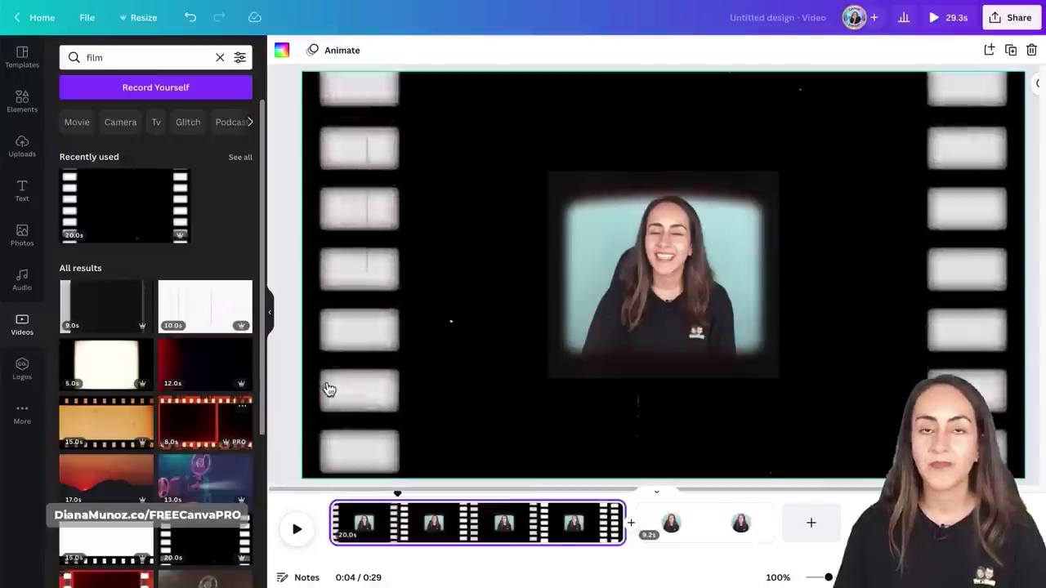
Trim the end of the first page so that it lasts 9.2 s
{"action": "left_click", "coordinate": [269, 311]}
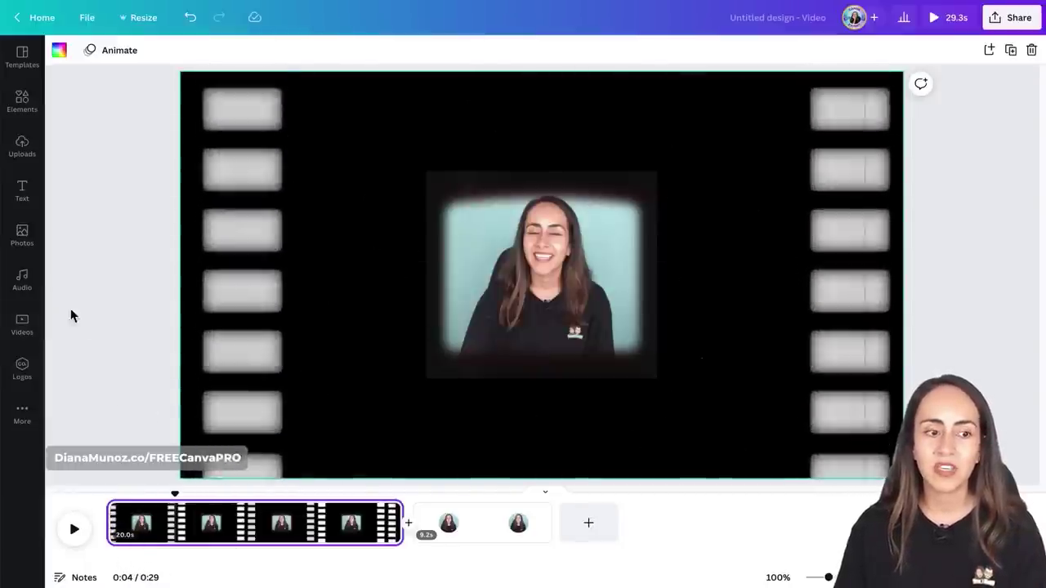
{"action": "left_click", "coordinate": [35, 328]}
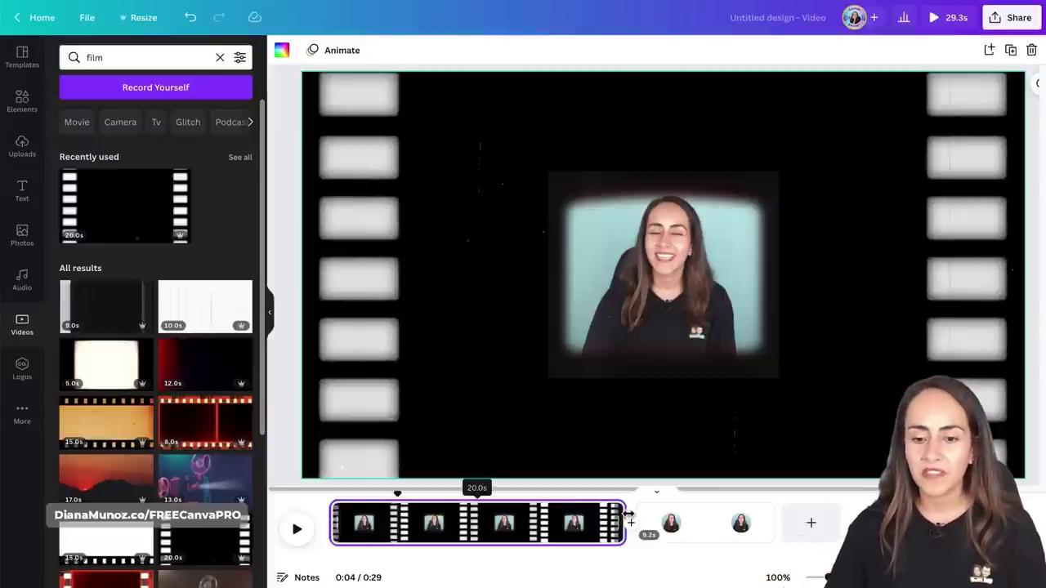
{"action": "left_click_drag", "start_coordinate": [624, 517], "coordinate": [330, 491]}
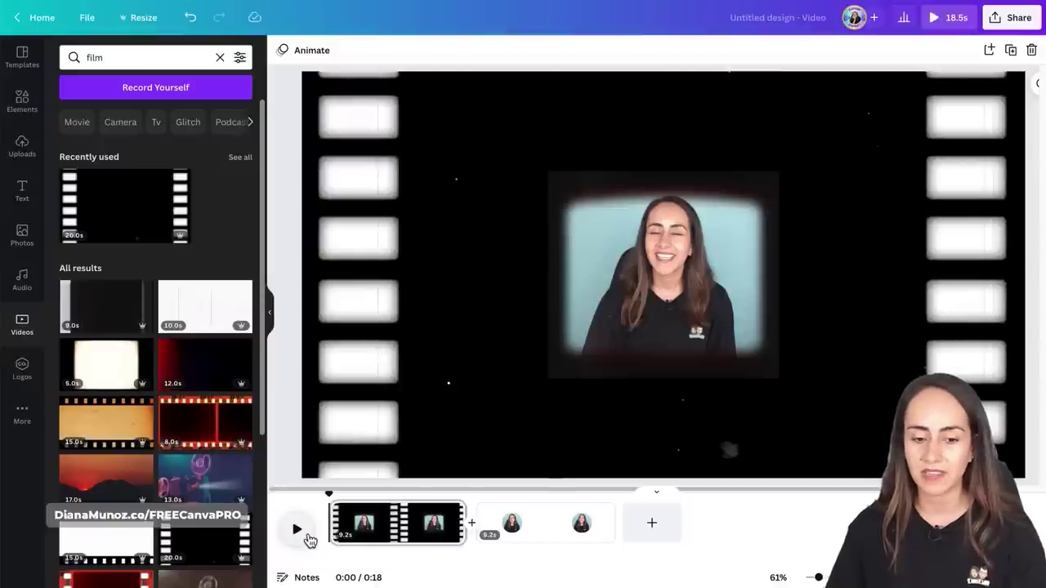
Go to the second page and search the videos for "dust"
{"action": "left_click", "coordinate": [572, 527]}
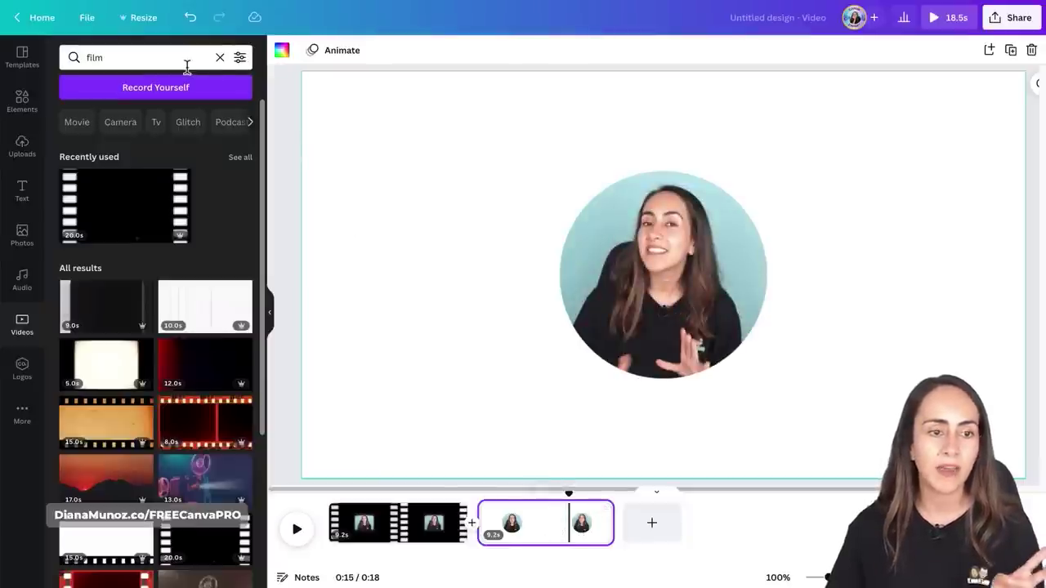
{"action": "left_click", "coordinate": [221, 58]}
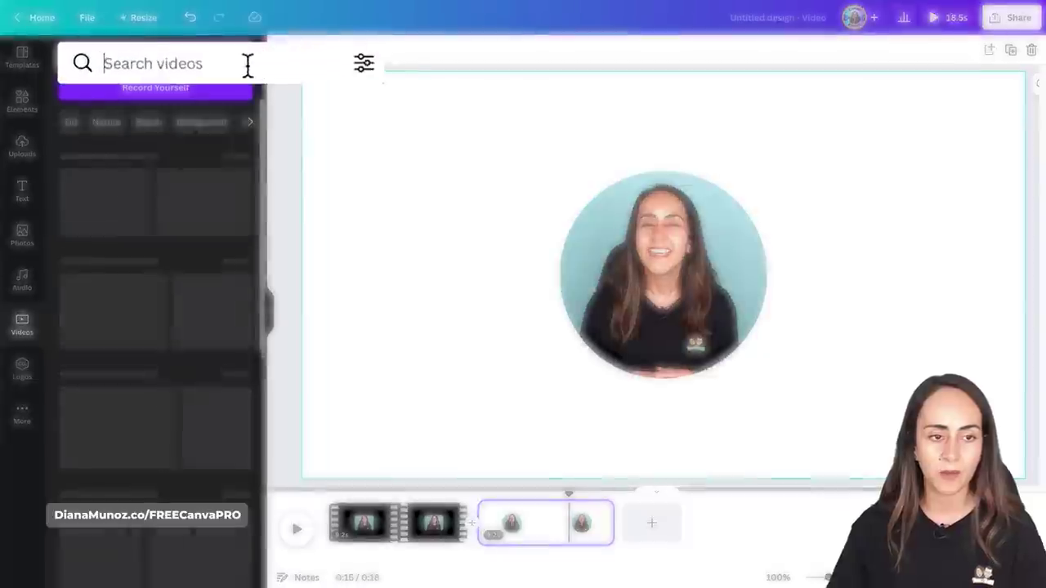
{"action": "type", "text": "dust"}
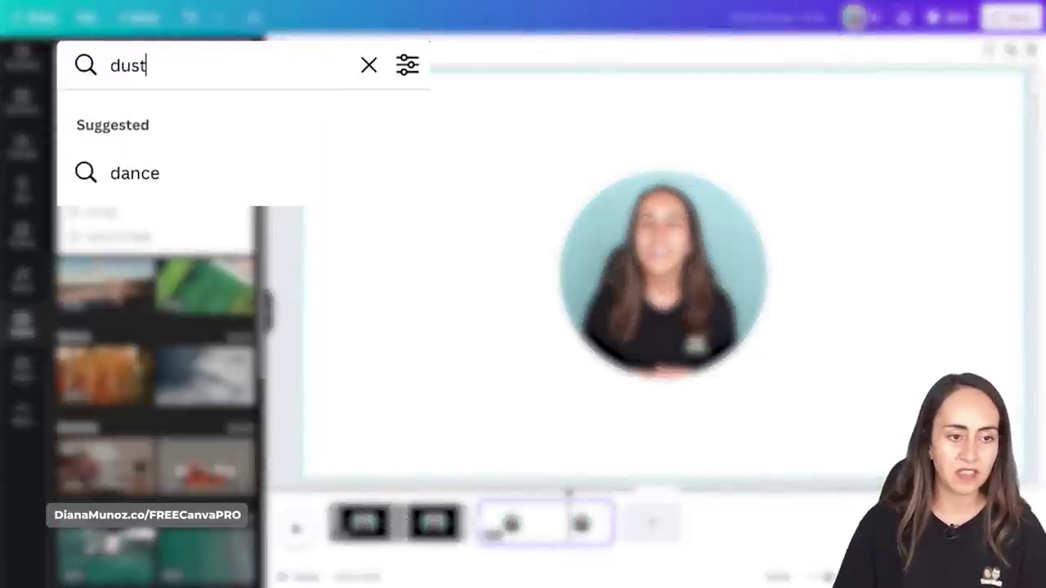
{"action": "key", "text": "Return"}
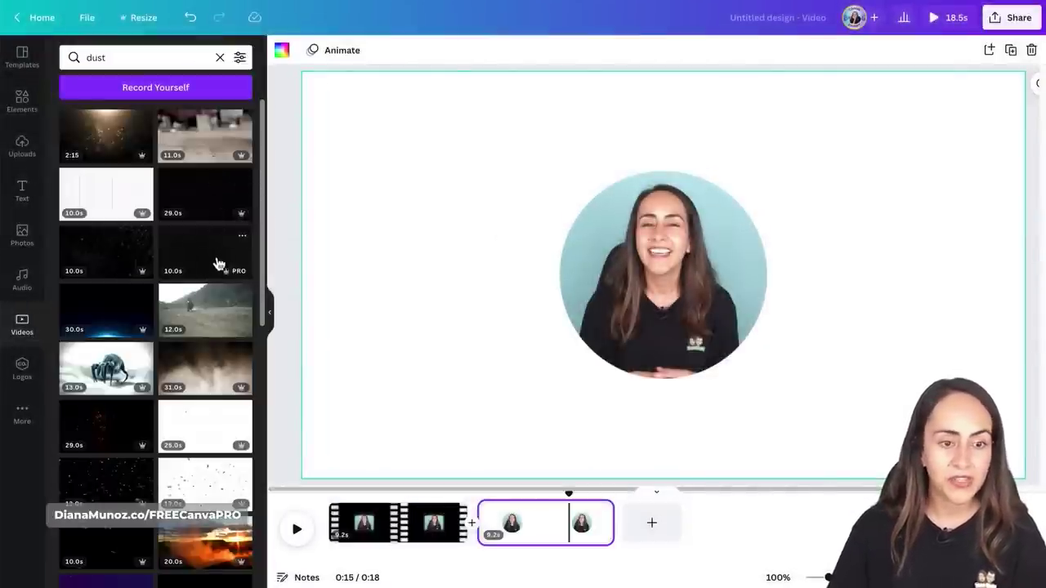
Set the black 29.0 s dust clip as the second page's background and replace it with the grainy 10.0 s dust clip
{"action": "left_click_drag", "start_coordinate": [215, 204], "coordinate": [317, 196]}
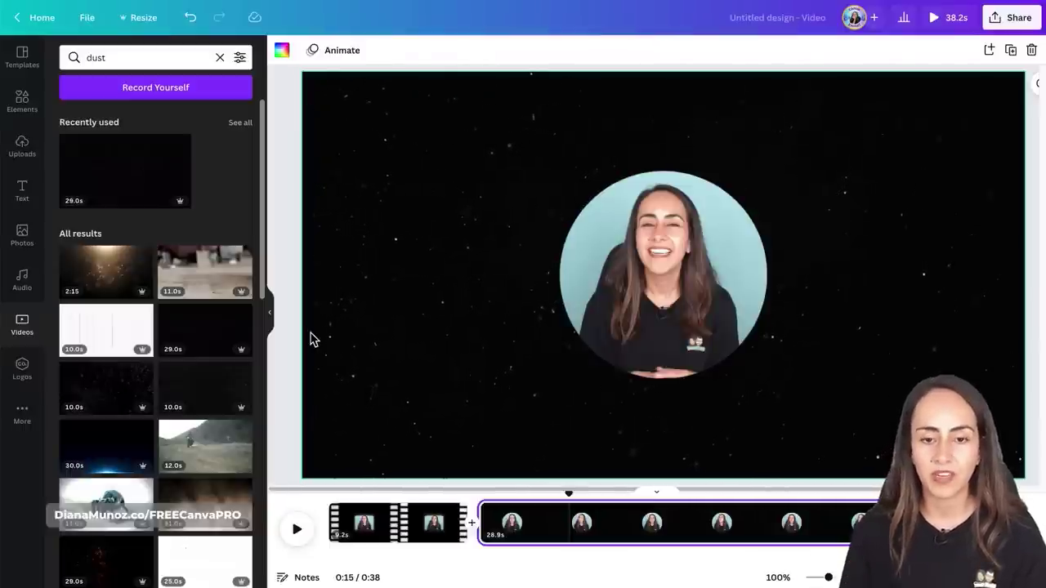
{"action": "scroll", "coordinate": [212, 275], "scroll_direction": "down", "scroll_amount": 2}
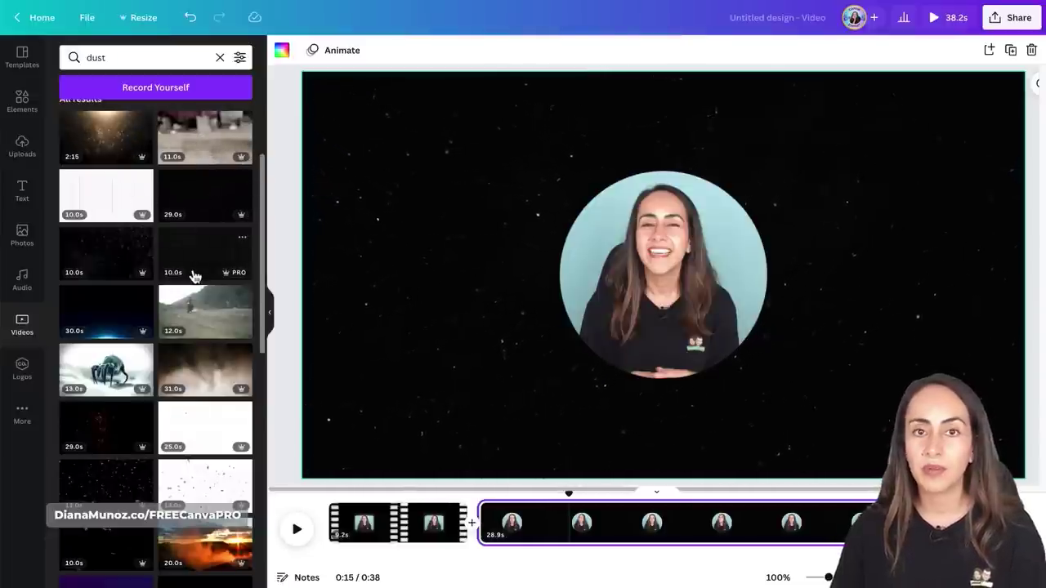
{"action": "left_click_drag", "start_coordinate": [202, 269], "coordinate": [325, 257]}
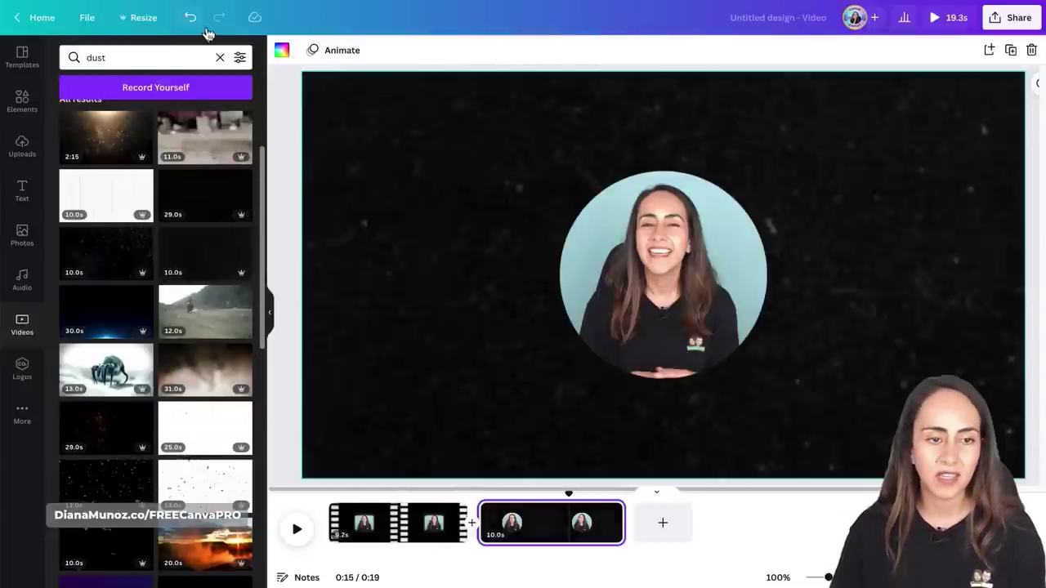
Undo the second page's last background replacement and trim the end of that page so that it lasts 9.2 s
{"action": "left_click", "coordinate": [191, 17]}
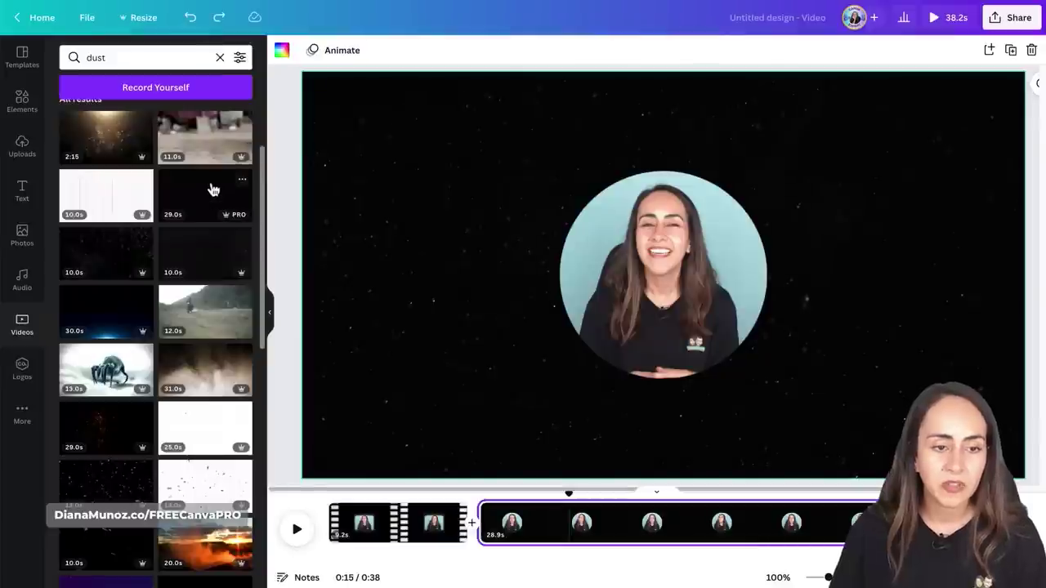
{"action": "left_click", "coordinate": [243, 180]}
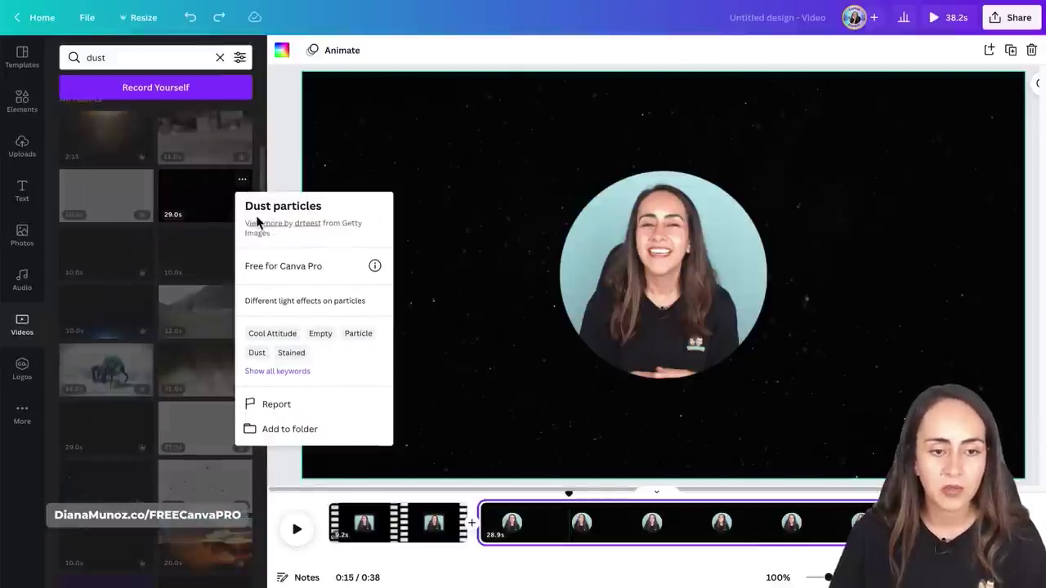
{"action": "left_click", "coordinate": [273, 140]}
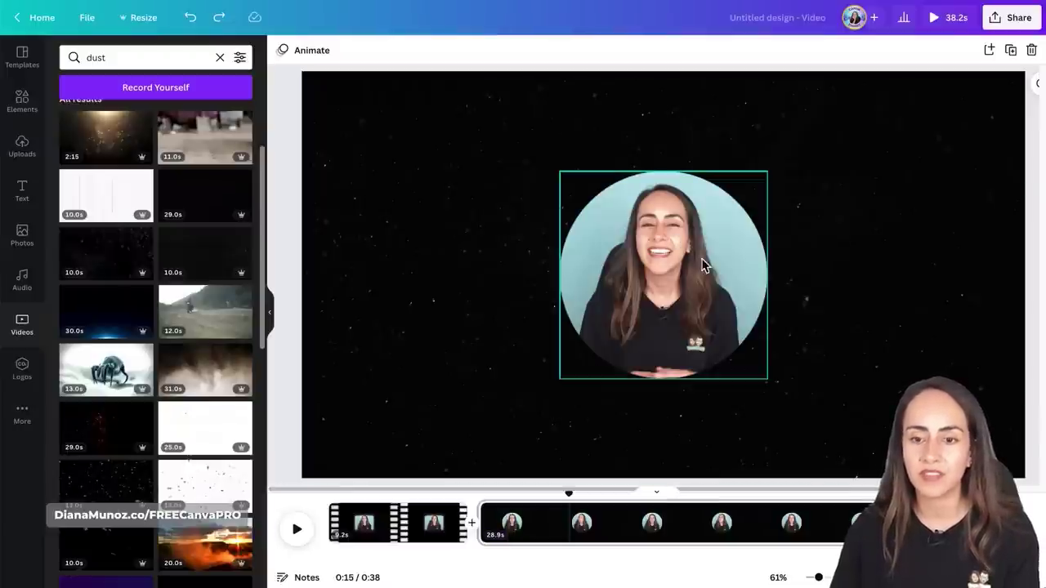
{"action": "left_click_drag", "start_coordinate": [901, 524], "coordinate": [616, 542]}
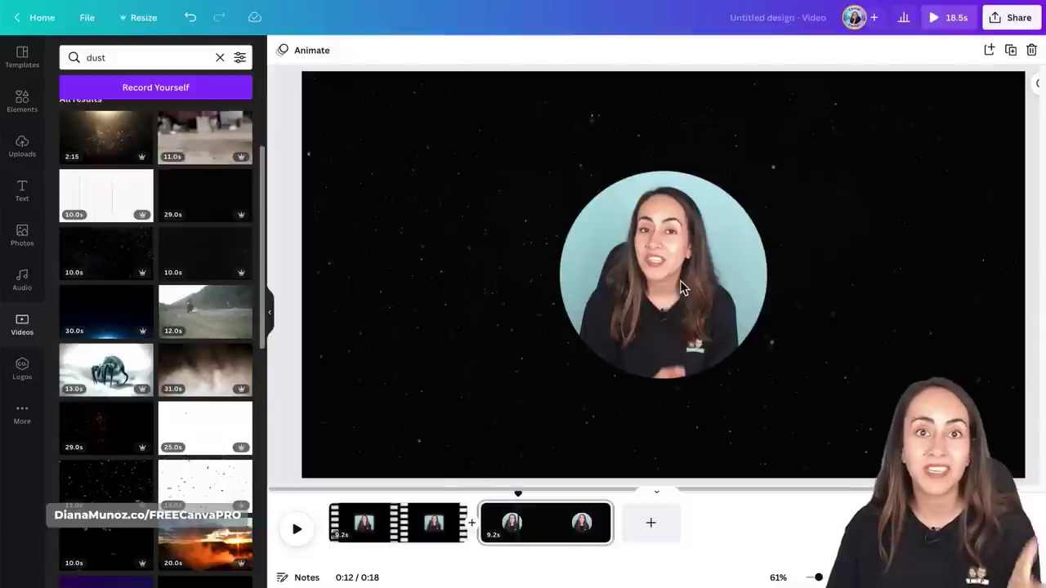
Browse the shape stickers in the elements library for a circular ring to put around the second page's framed video
{"action": "left_click", "coordinate": [22, 101]}
{"action": "left_click", "coordinate": [80, 56]}
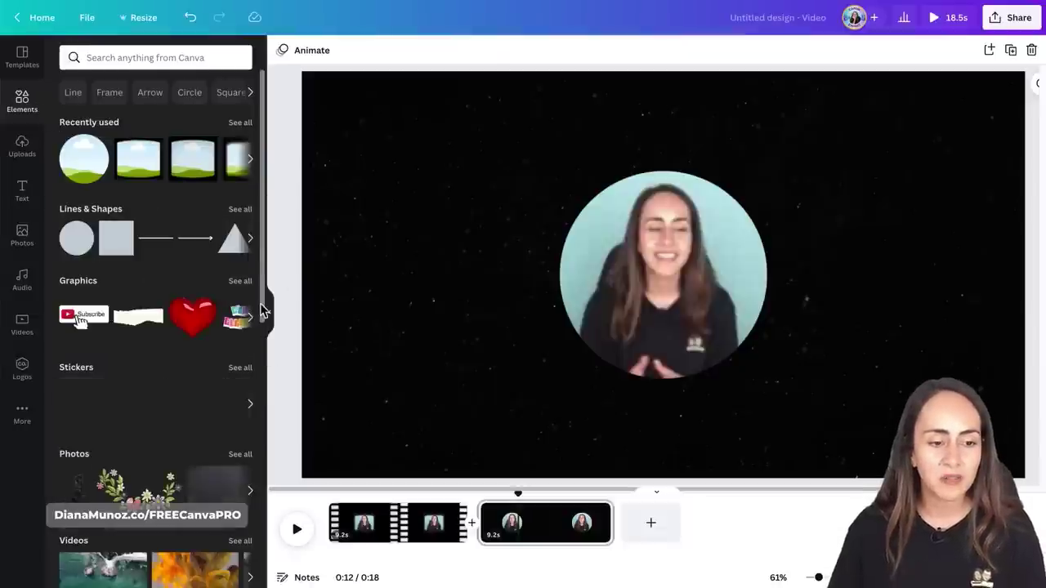
{"action": "scroll", "coordinate": [250, 222], "scroll_direction": "down", "scroll_amount": 3}
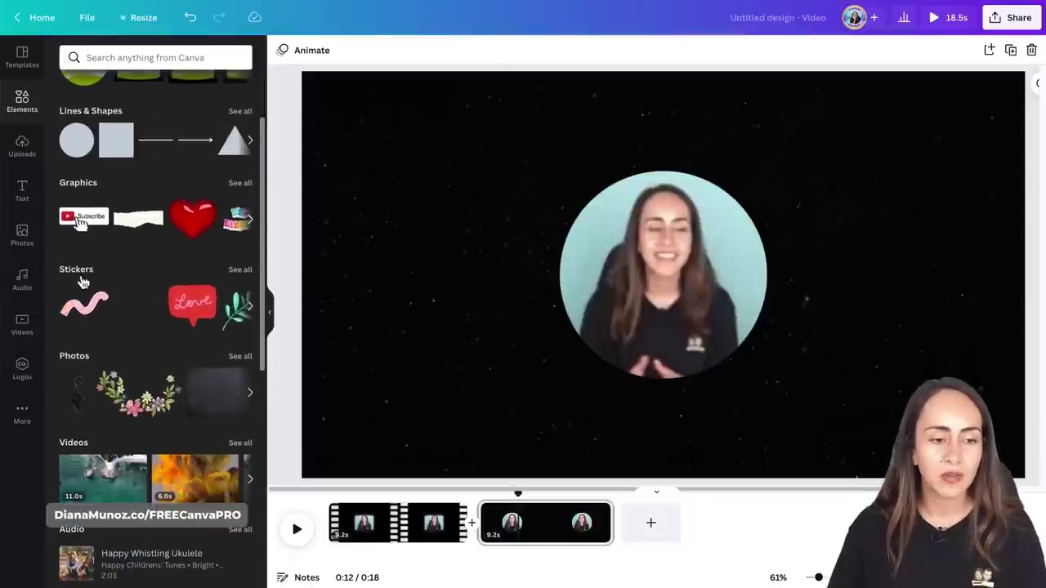
{"action": "left_click", "coordinate": [241, 271]}
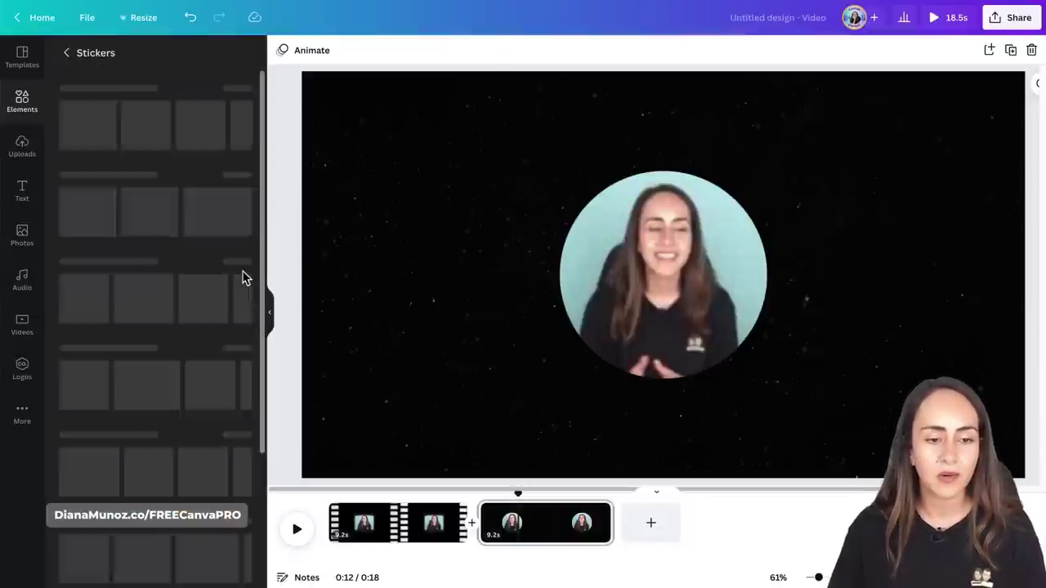
{"action": "scroll", "coordinate": [245, 276], "scroll_direction": "down", "scroll_amount": 2}
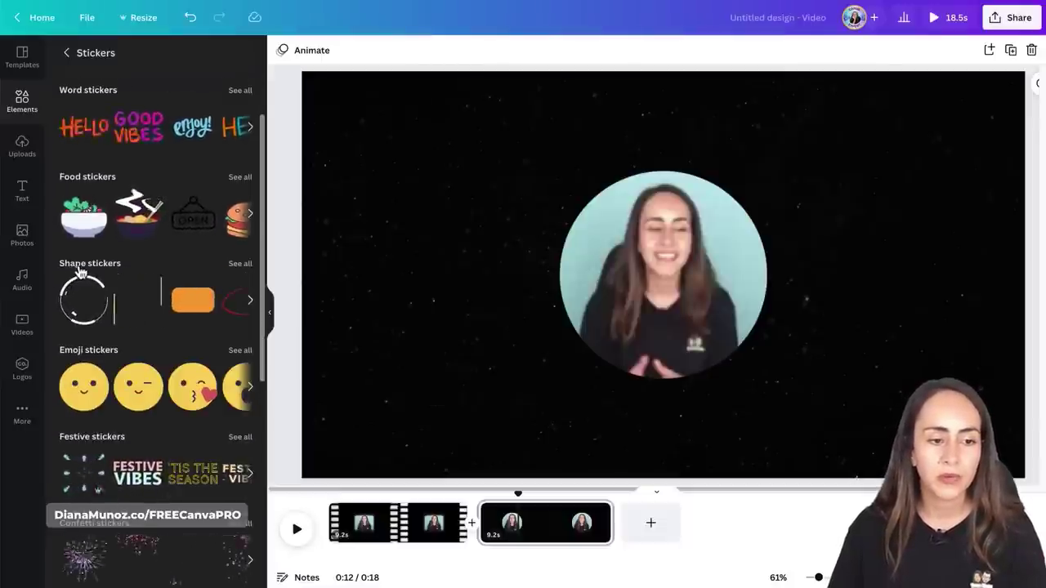
{"action": "left_click", "coordinate": [245, 273]}
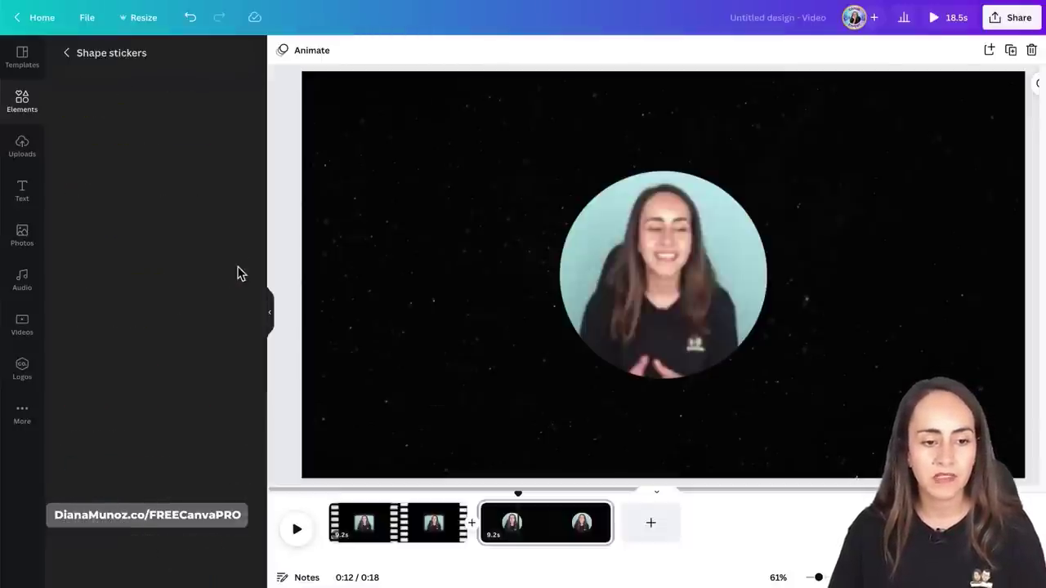
{"action": "scroll", "coordinate": [260, 213], "scroll_direction": "down", "scroll_amount": 3}
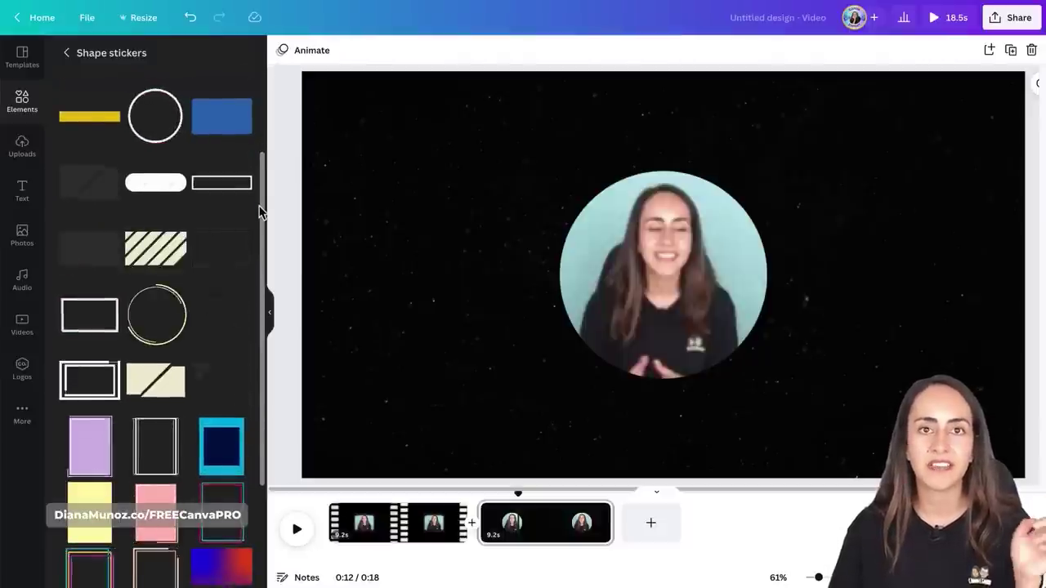
{"action": "scroll", "coordinate": [260, 213], "scroll_direction": "down", "scroll_amount": 9}
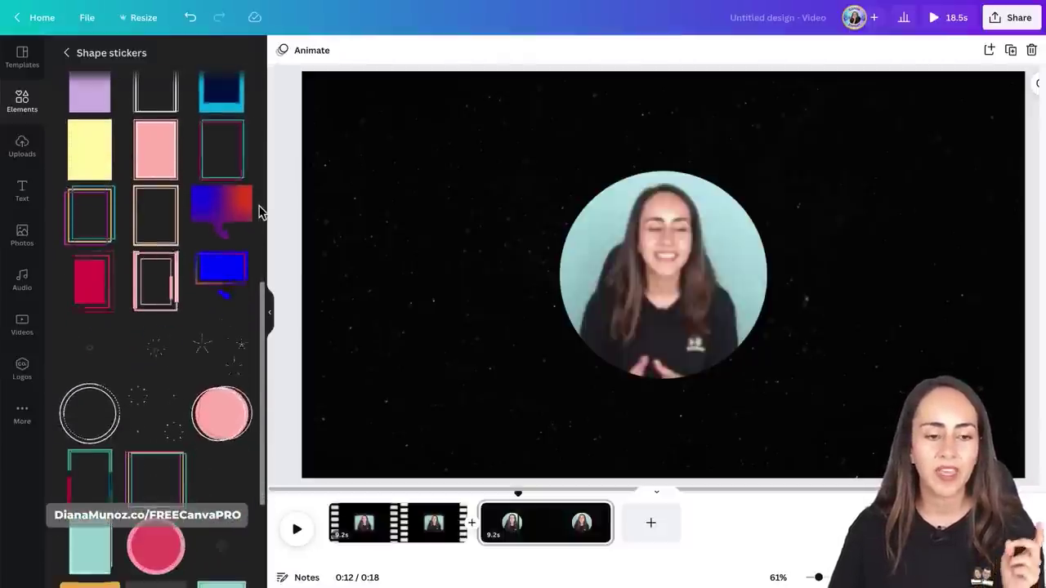
{"action": "left_click", "coordinate": [401, 252]}
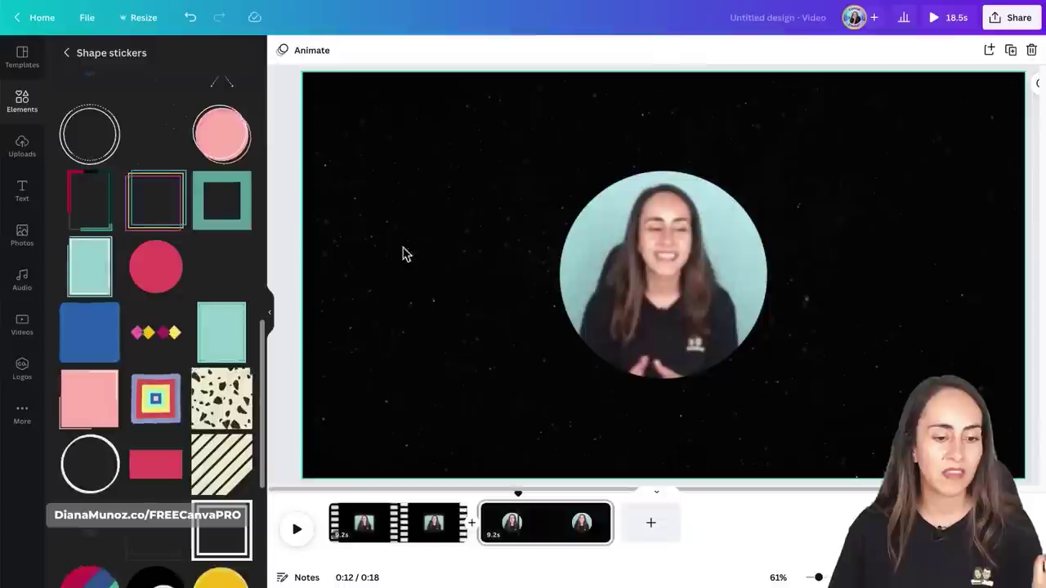
{"action": "scroll", "coordinate": [164, 368], "scroll_direction": "down", "scroll_amount": 6}
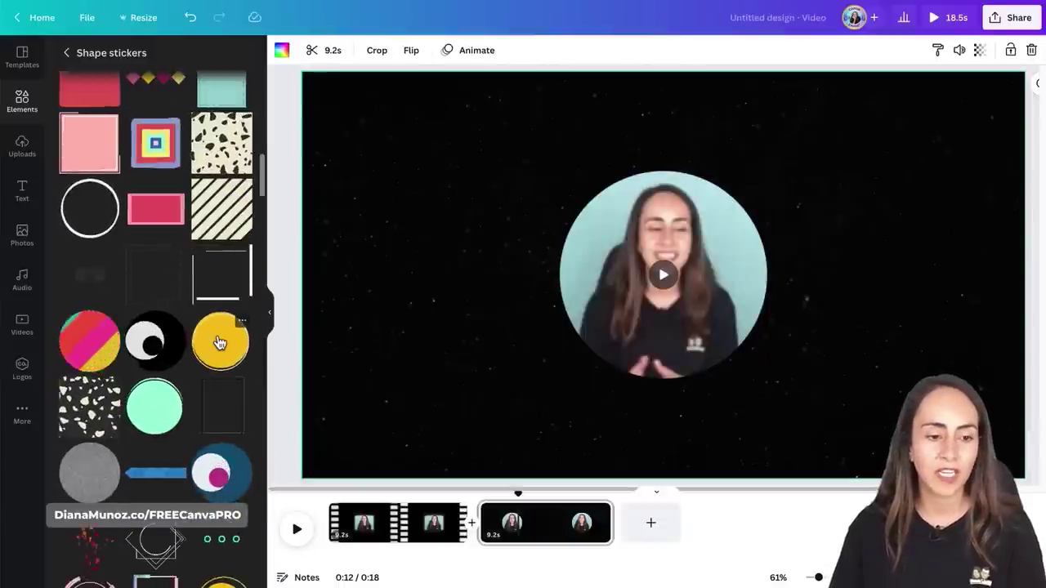
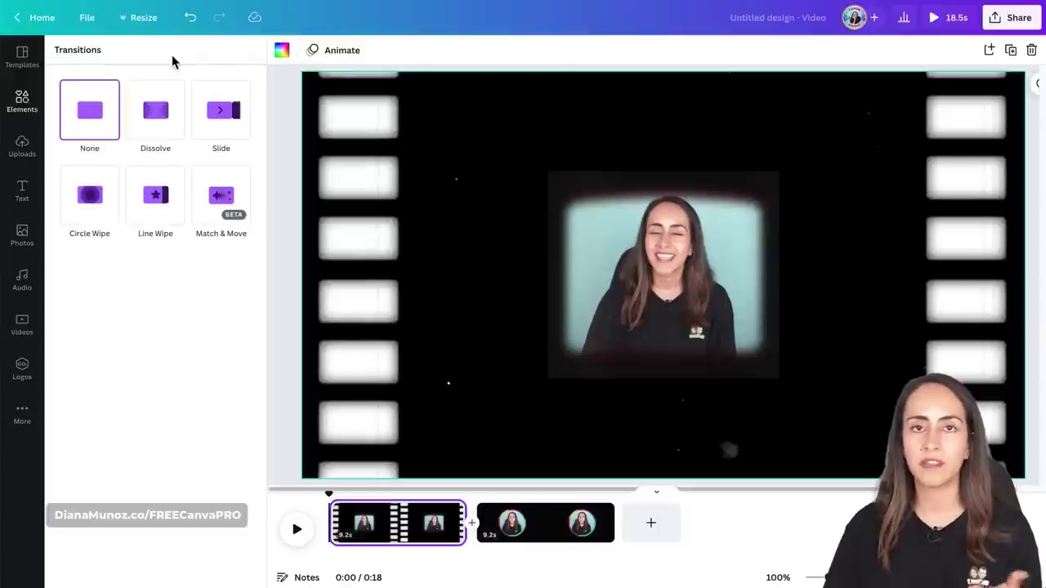
Try the Dissolve transition between the two pages and replace it with a Circle Wipe in the Out direction
{"action": "left_click", "coordinate": [174, 105]}
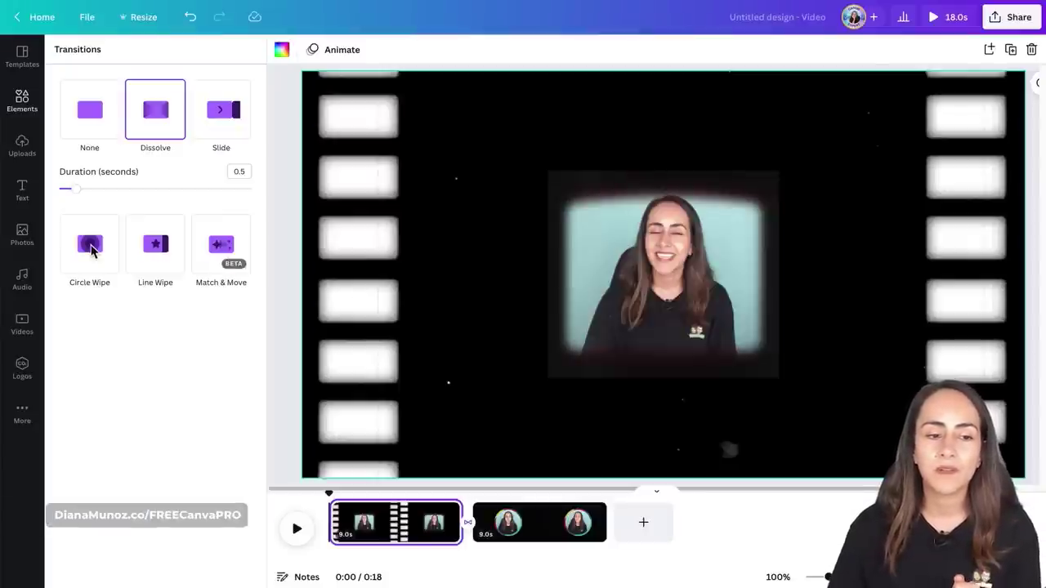
{"action": "left_click", "coordinate": [96, 257]}
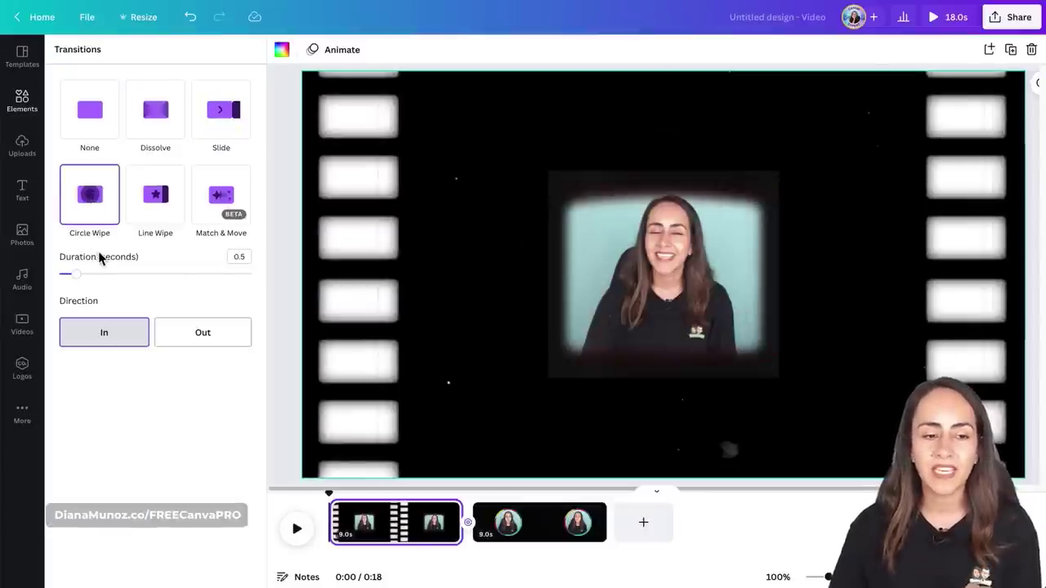
{"action": "left_click", "coordinate": [222, 343]}
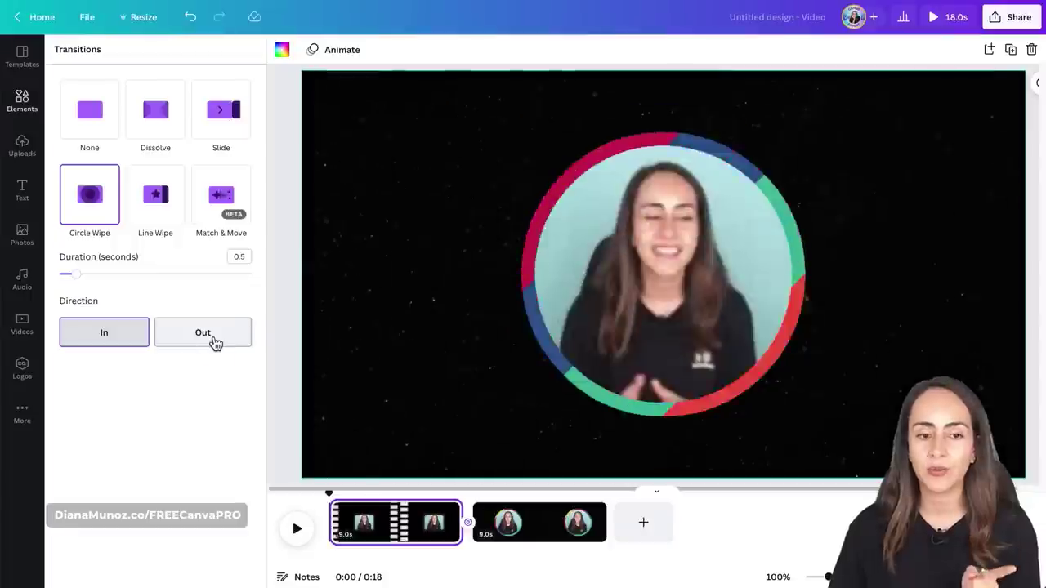
Scrub through the end of the first page and into the second to preview the transition
{"action": "left_click", "coordinate": [368, 500]}
{"action": "left_click", "coordinate": [240, 504]}
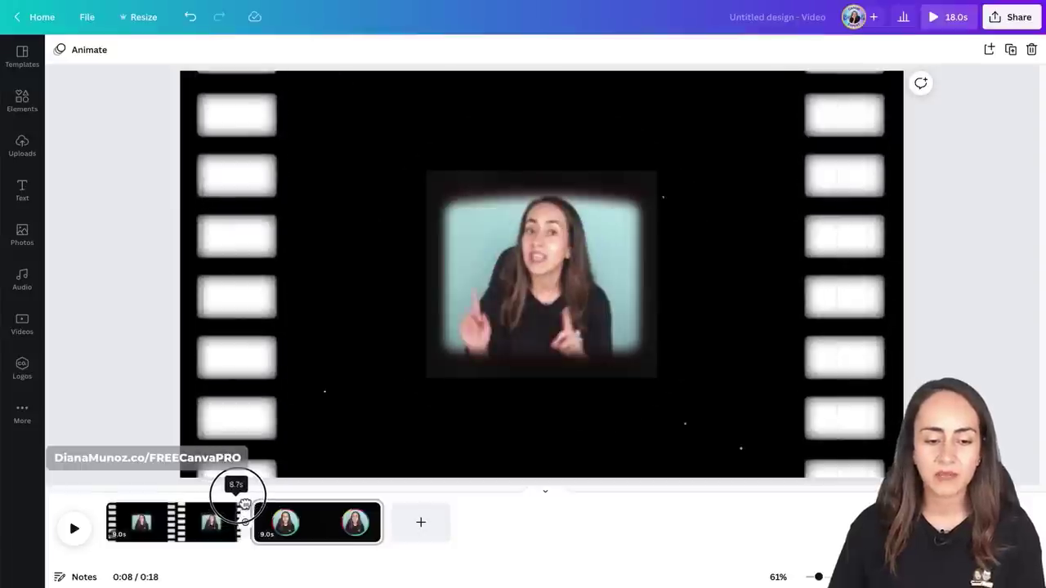
{"action": "left_click_drag", "start_coordinate": [245, 504], "coordinate": [274, 504]}
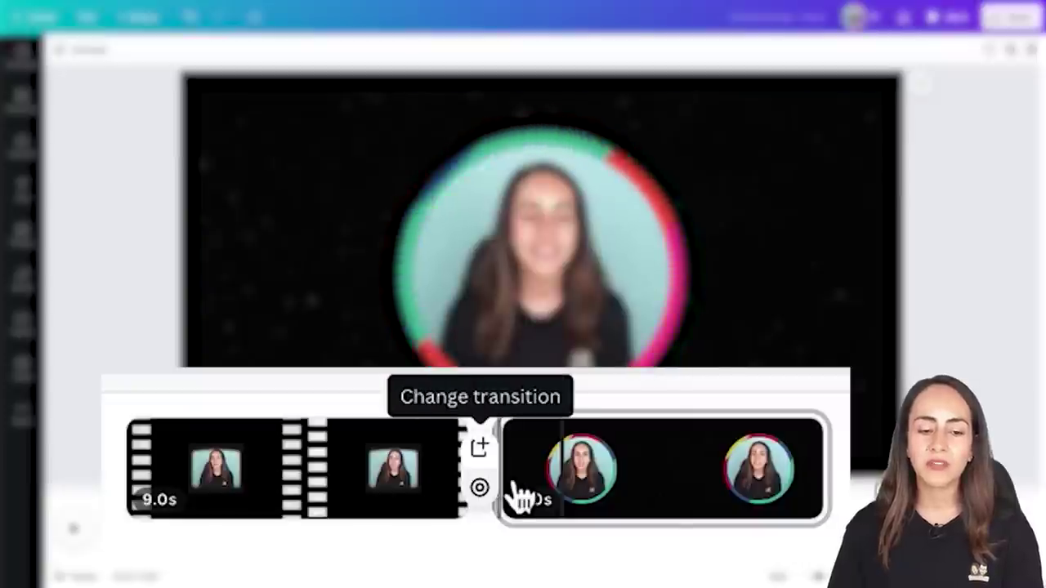
Insert a page with a solid yellow background between the two video pages and shorten it to 0.7 s
{"action": "left_click", "coordinate": [482, 449]}
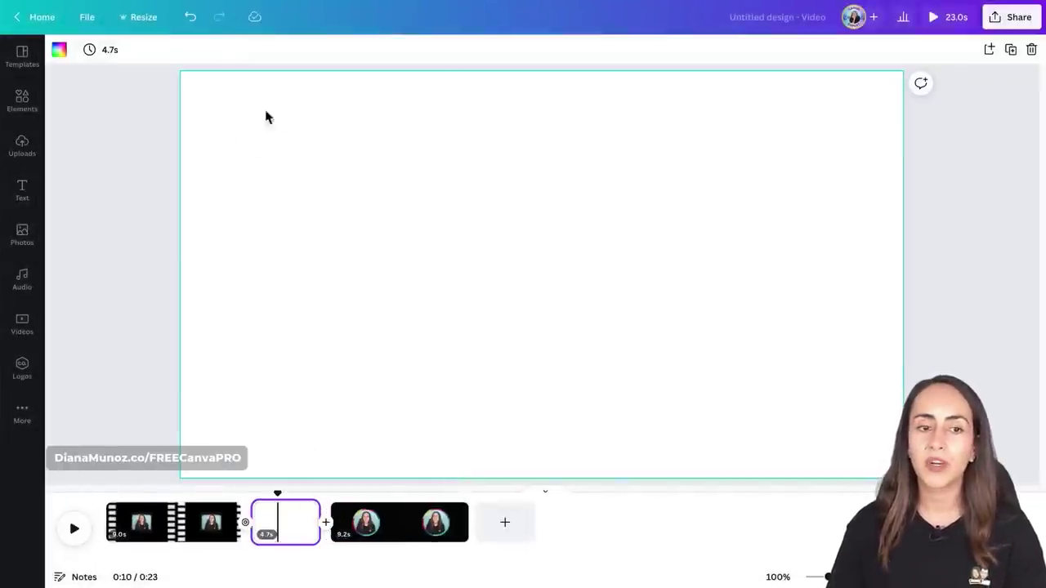
{"action": "left_click", "coordinate": [227, 112]}
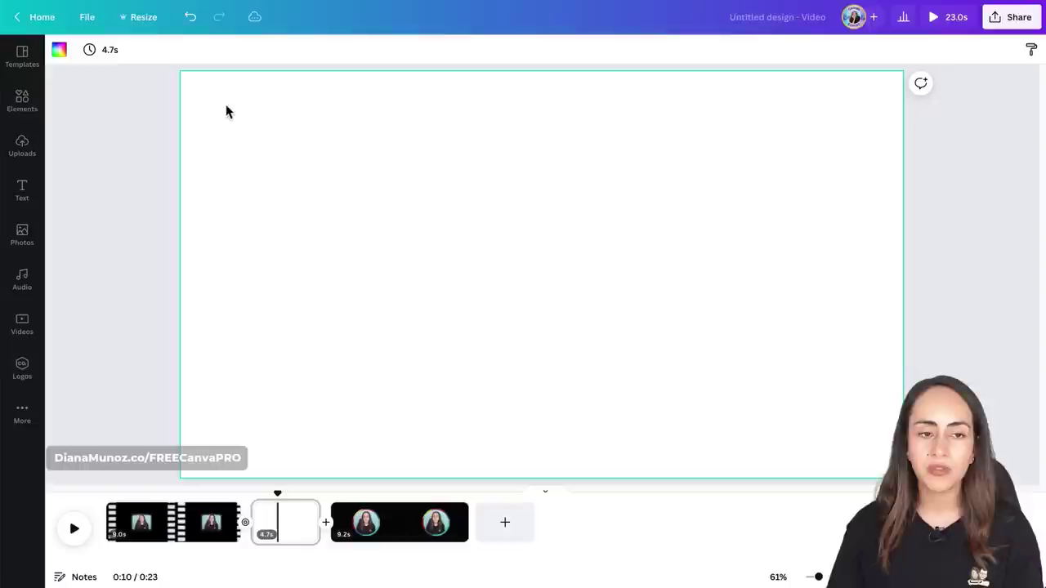
{"action": "left_click", "coordinate": [68, 56]}
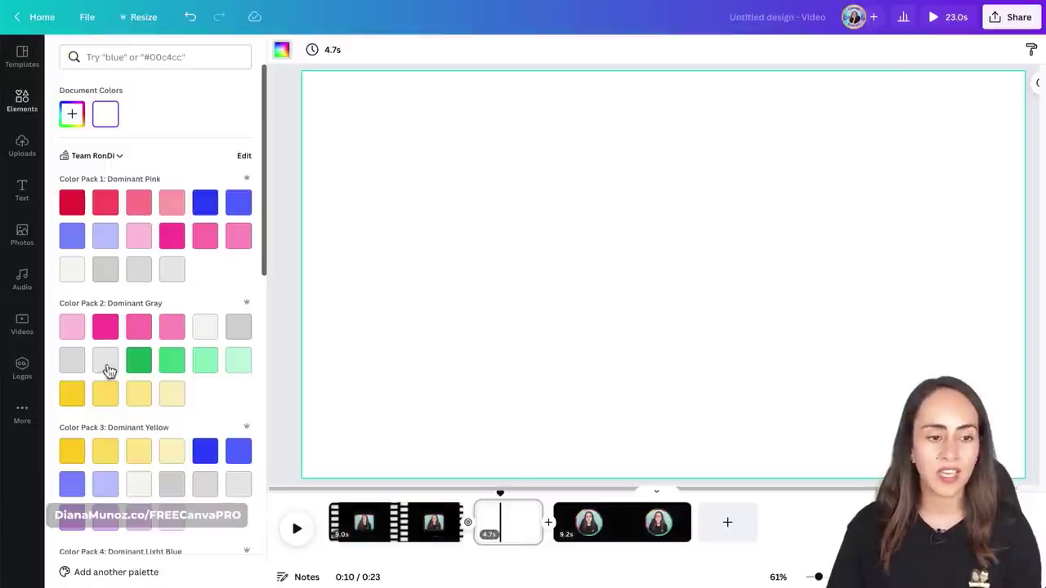
{"action": "left_click", "coordinate": [72, 394]}
{"action": "left_click", "coordinate": [280, 348]}
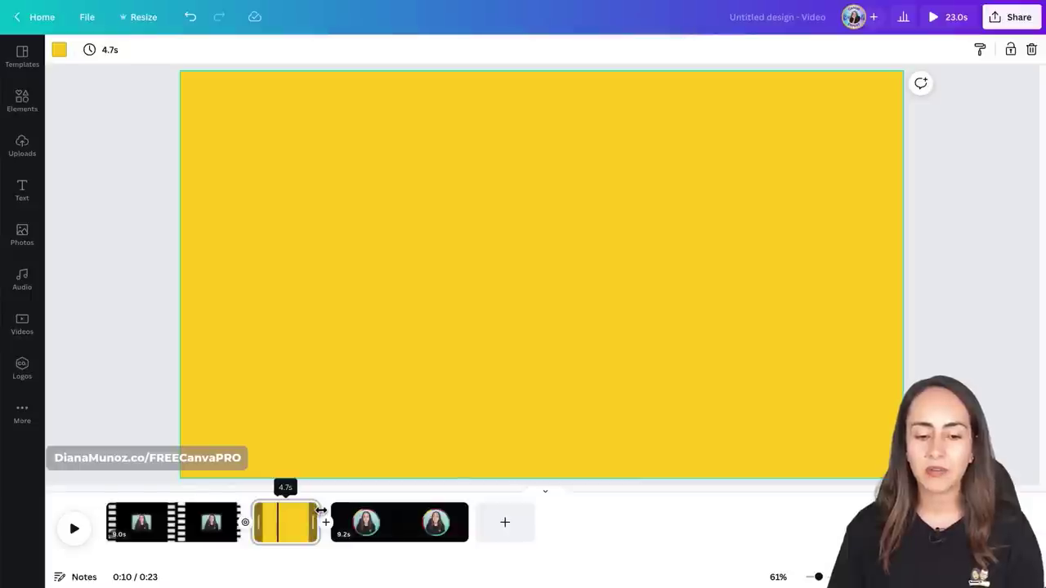
{"action": "left_click_drag", "start_coordinate": [319, 509], "coordinate": [258, 508]}
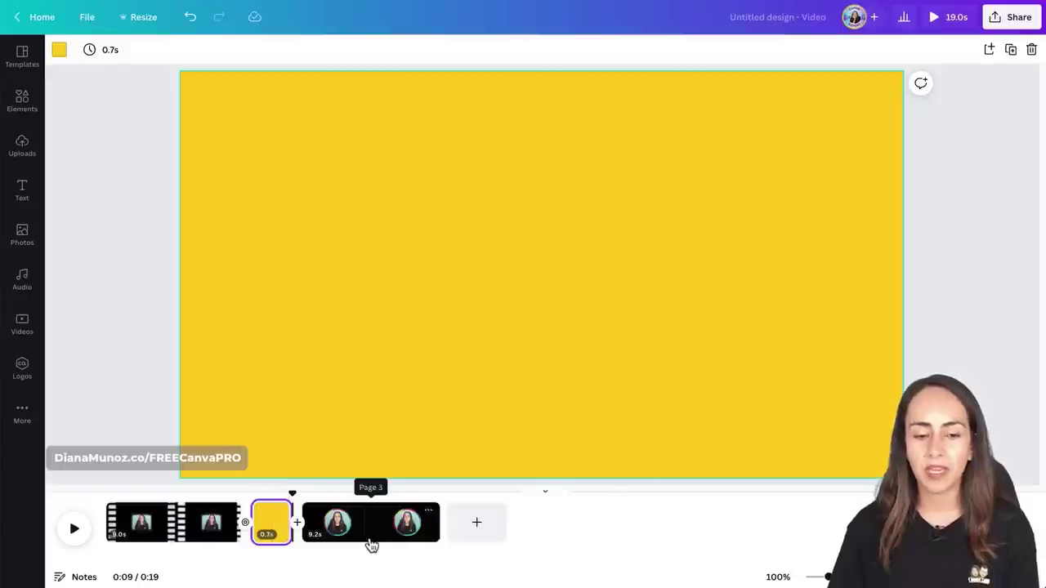
Add a Circle Wipe transition in the Out direction between the yellow page and the last page
{"action": "left_click", "coordinate": [299, 530]}
{"action": "left_click", "coordinate": [91, 197]}
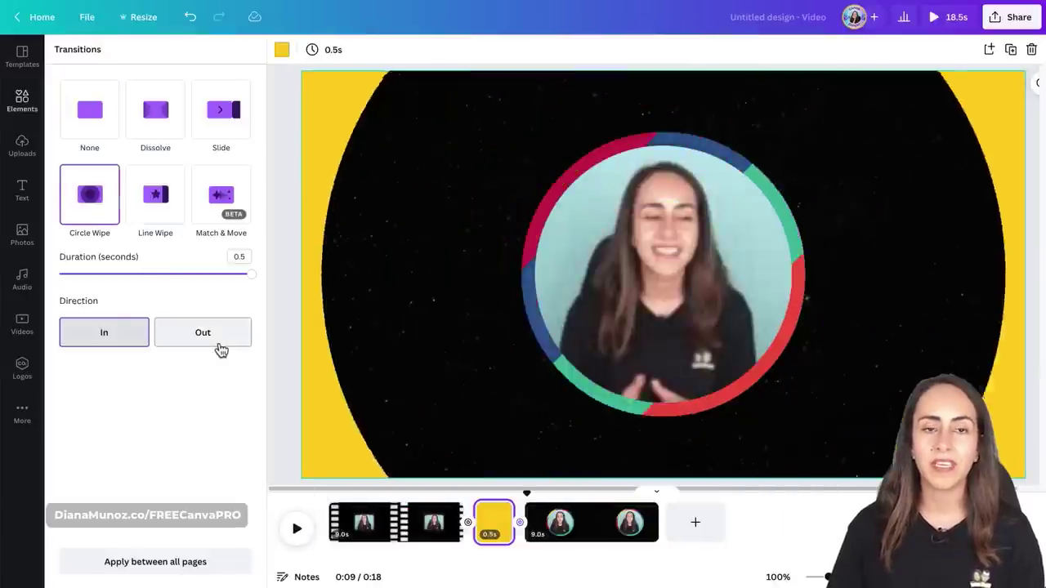
{"action": "left_click", "coordinate": [219, 349]}
Preview the transitions by playing the video from near the end of the first page through the yellow page
{"action": "left_click", "coordinate": [530, 494]}
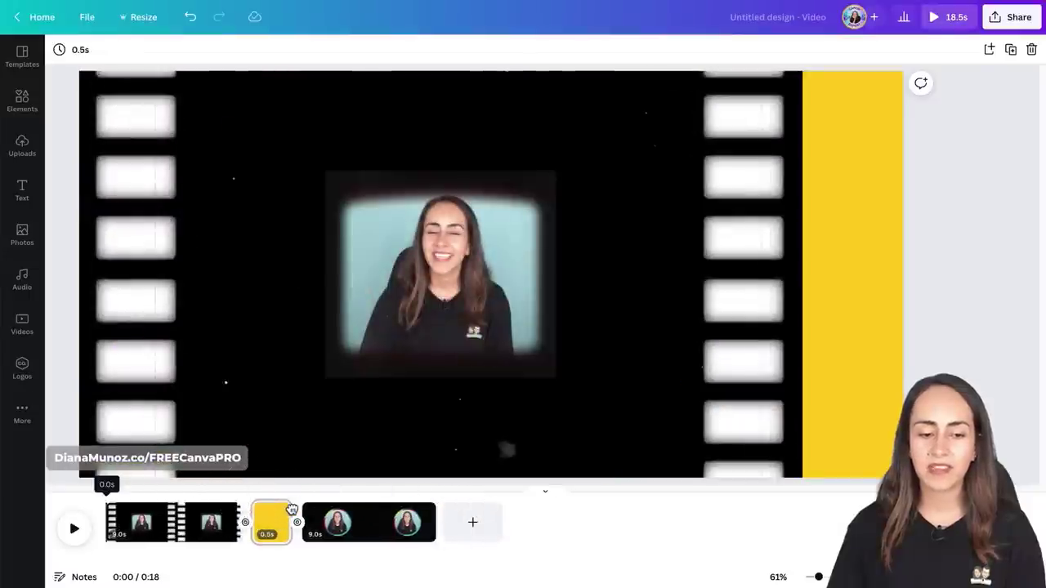
{"action": "left_click", "coordinate": [154, 503]}
{"action": "left_click_drag", "start_coordinate": [112, 499], "coordinate": [226, 496]}
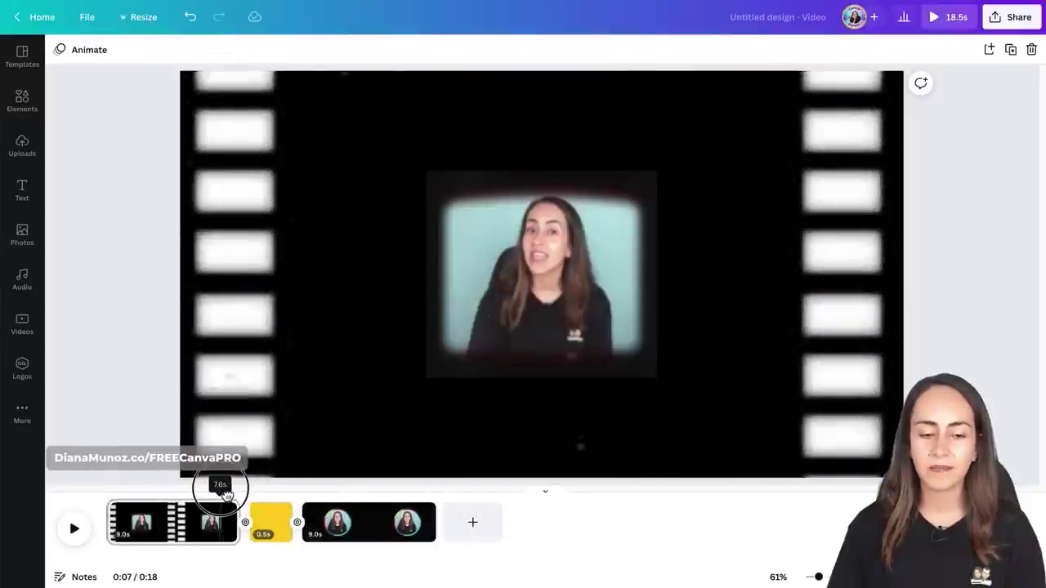
{"action": "left_click", "coordinate": [74, 529]}
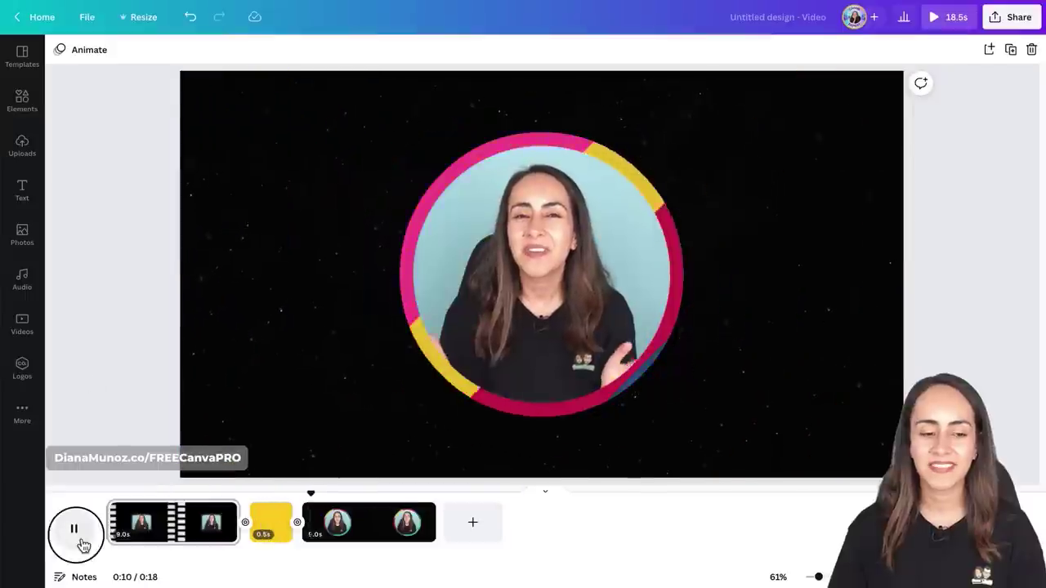
{"action": "left_click", "coordinate": [82, 543]}
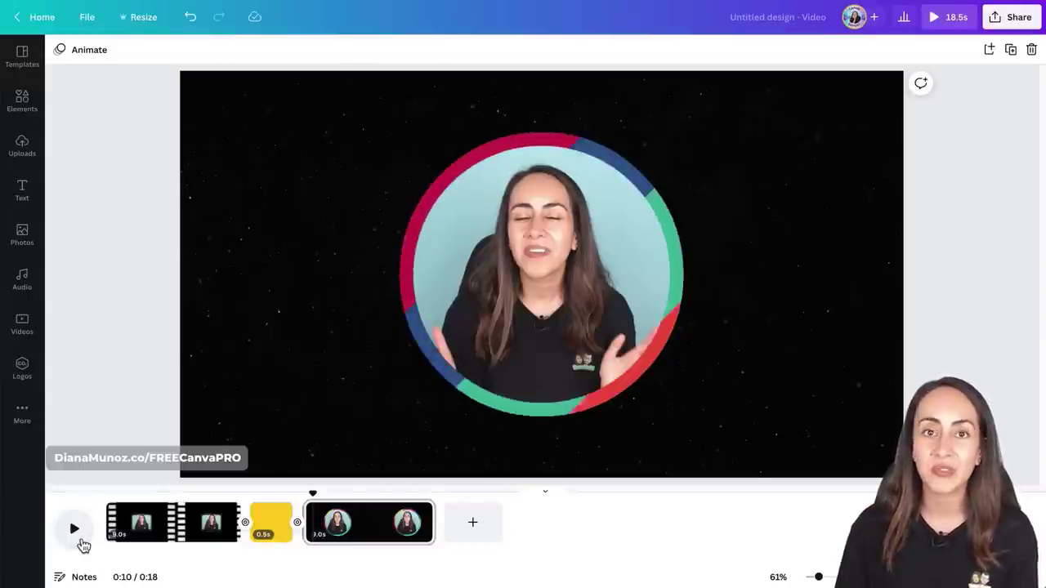
Apply the Pop element animation to the coloured ring and to the circular framed video on the last page
{"action": "left_click", "coordinate": [622, 145]}
{"action": "left_click", "coordinate": [621, 145]}
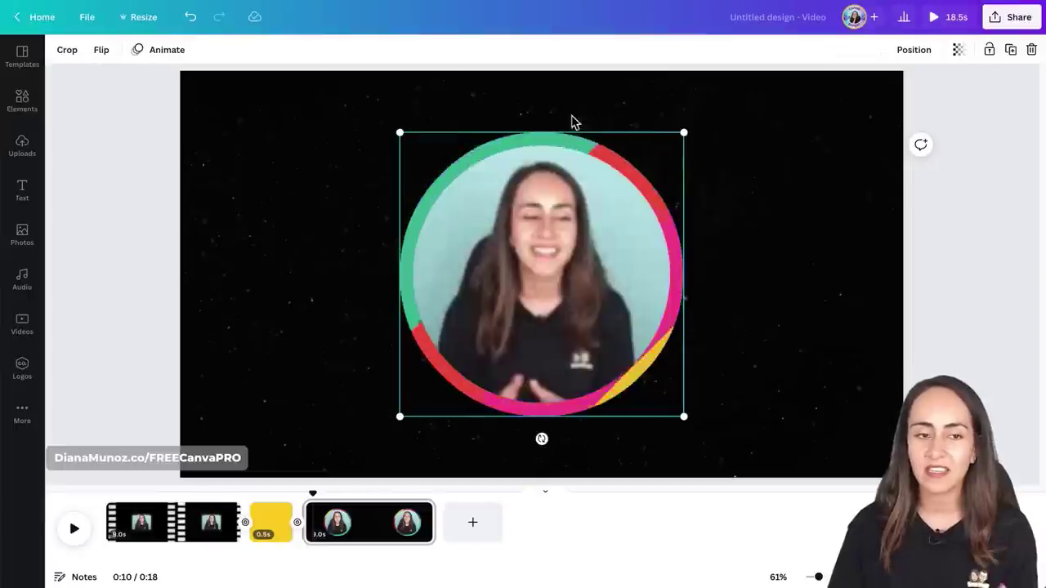
{"action": "left_click", "coordinate": [160, 49]}
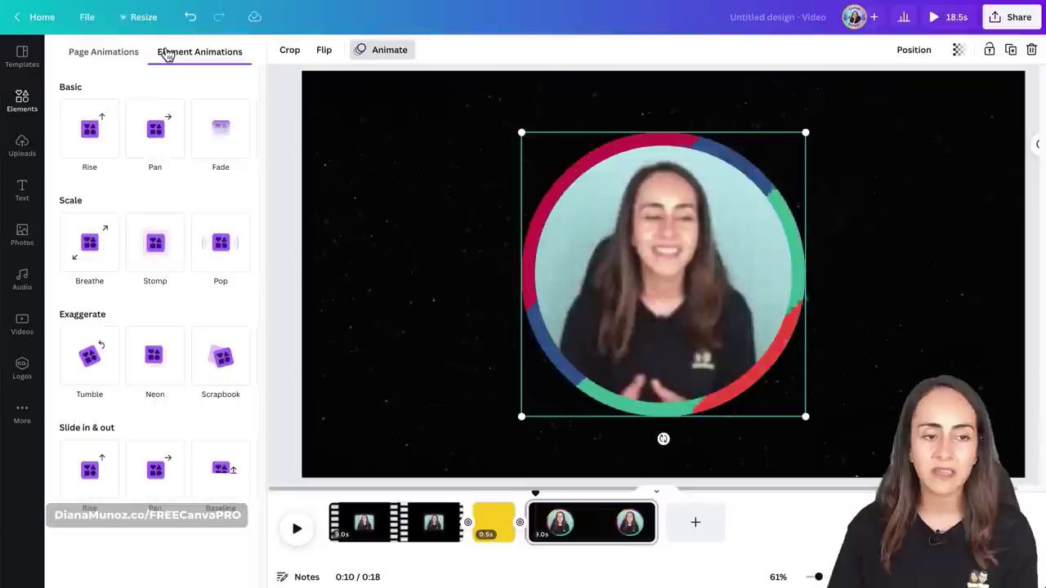
{"action": "left_click", "coordinate": [222, 243]}
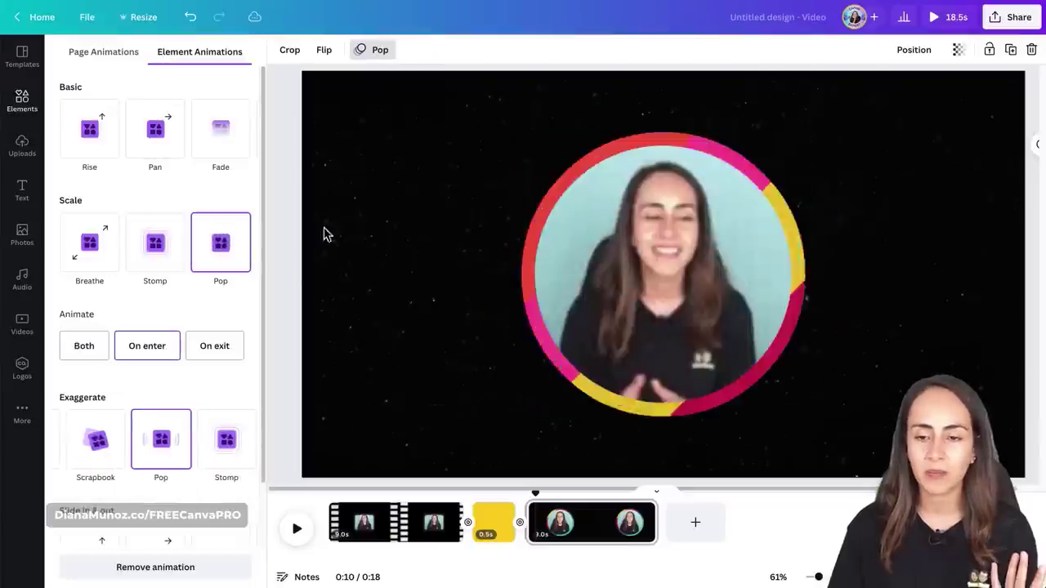
{"action": "left_click", "coordinate": [621, 283]}
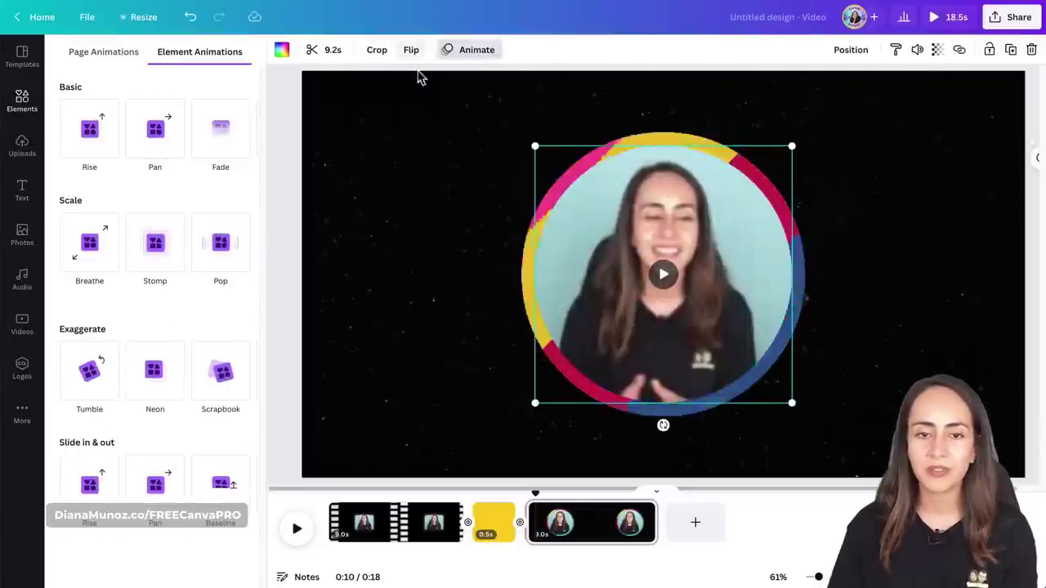
{"action": "left_click", "coordinate": [221, 243]}
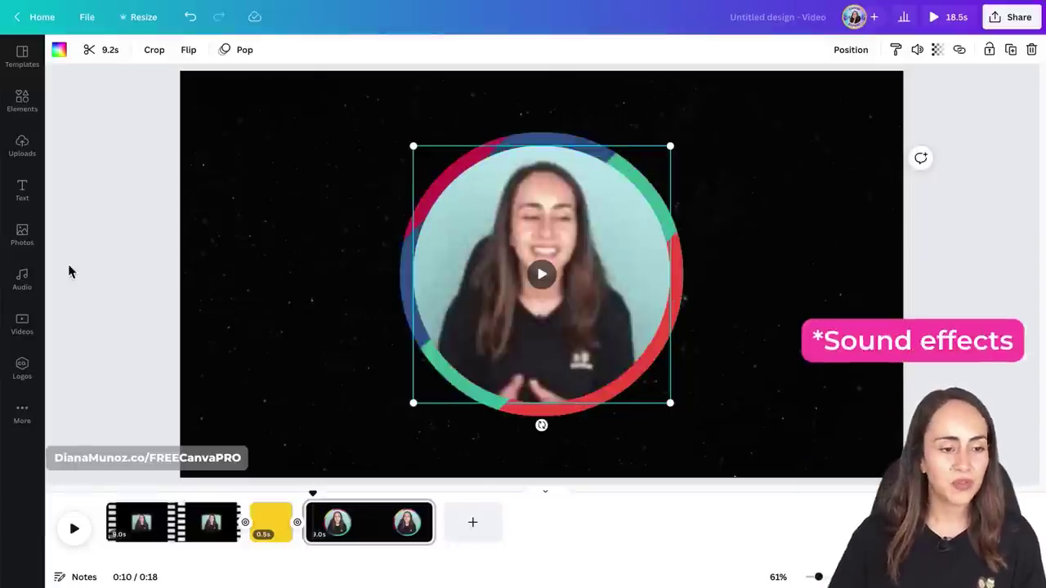
Search the audio library for "mouth pop" and add Mouth Pop 1 where the first circle transition starts, at about 8.8 s
{"action": "left_click", "coordinate": [22, 280]}
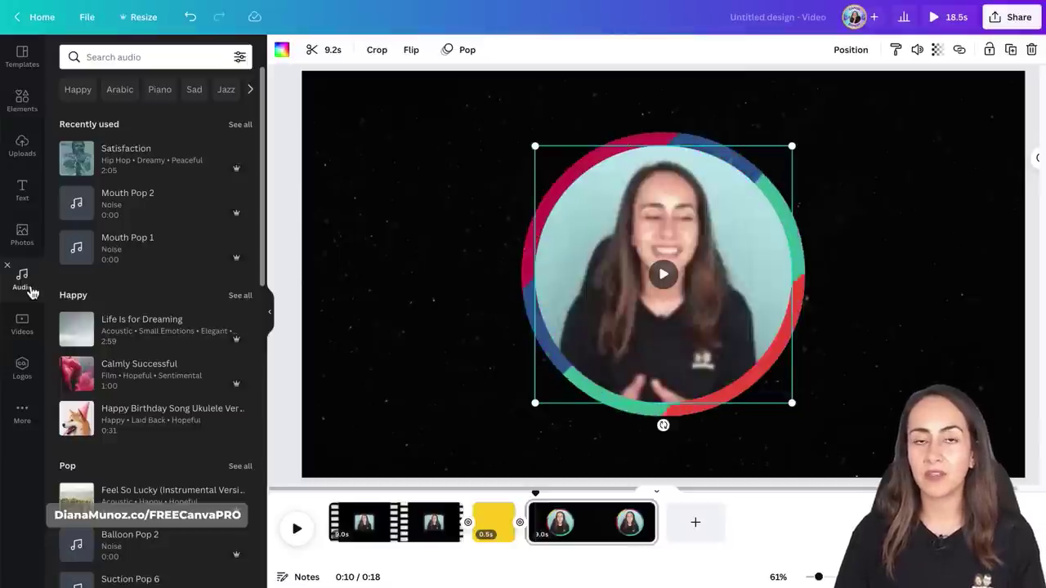
{"action": "left_click", "coordinate": [157, 57]}
{"action": "type", "text": "mouth pop"}
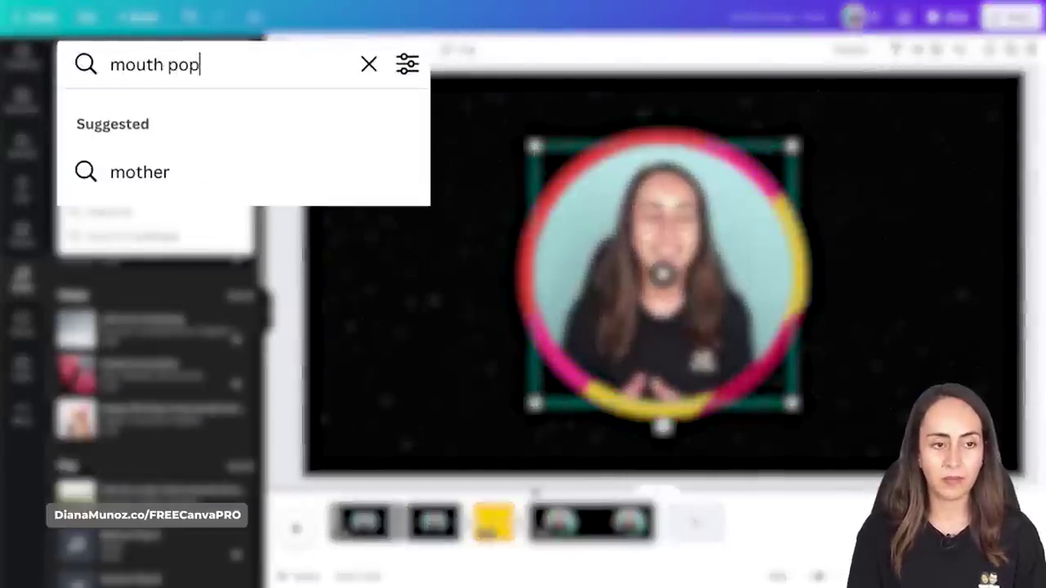
{"action": "key", "text": "Return"}
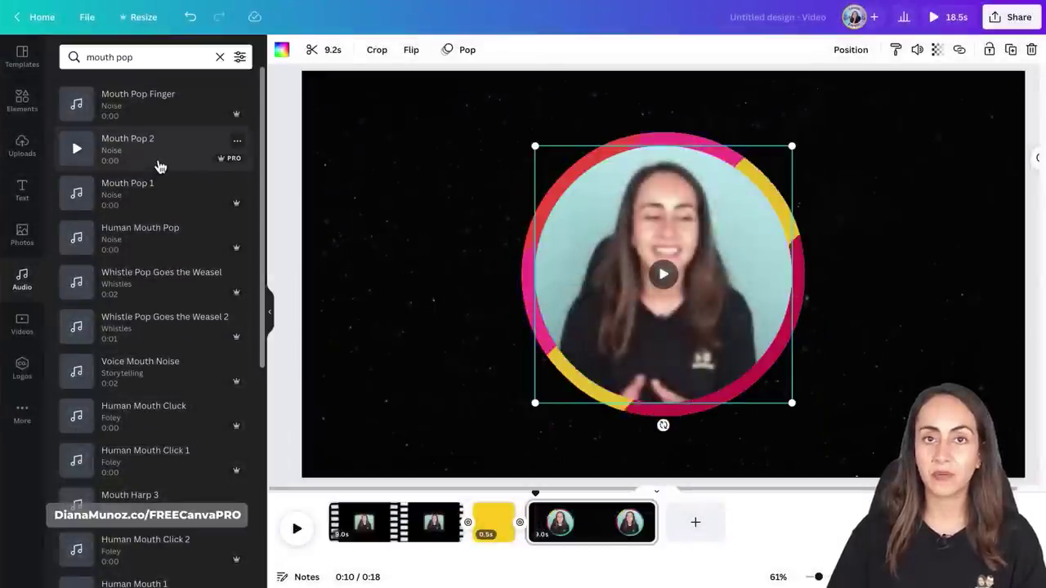
{"action": "left_click_drag", "start_coordinate": [534, 495], "coordinate": [466, 506]}
{"action": "left_click", "coordinate": [477, 504]}
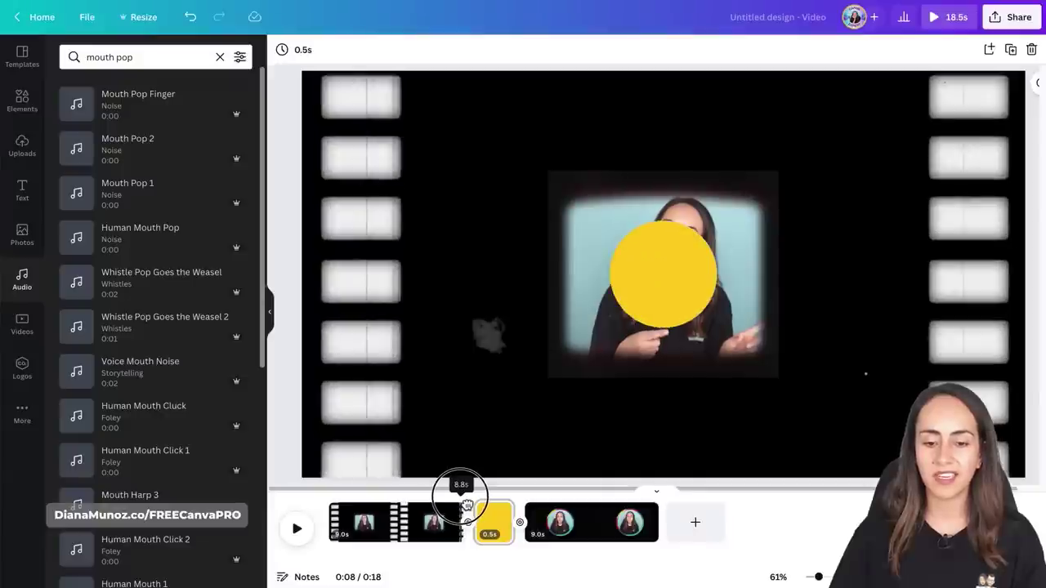
{"action": "left_click", "coordinate": [413, 406]}
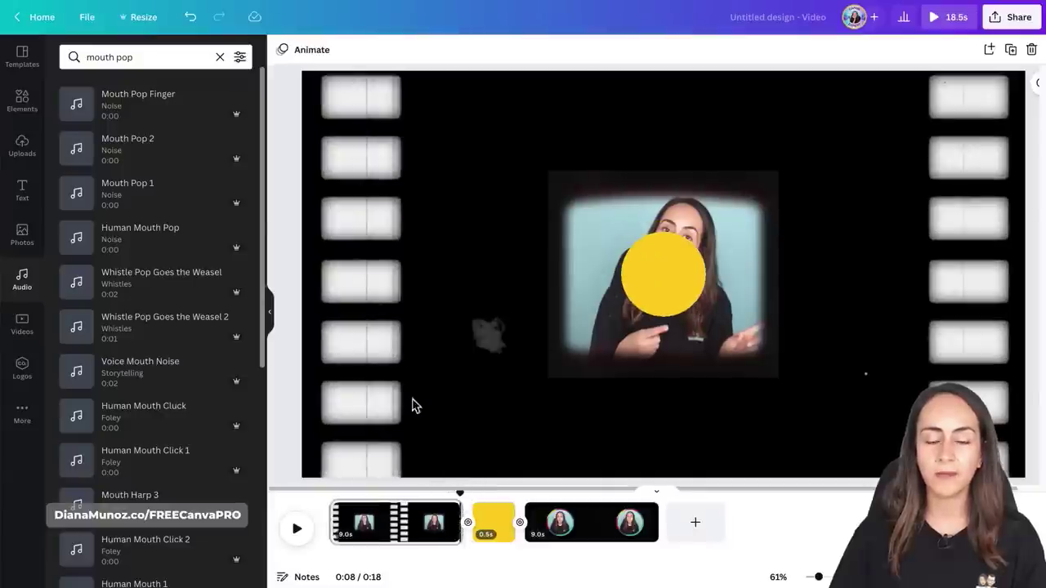
{"action": "left_click", "coordinate": [141, 196]}
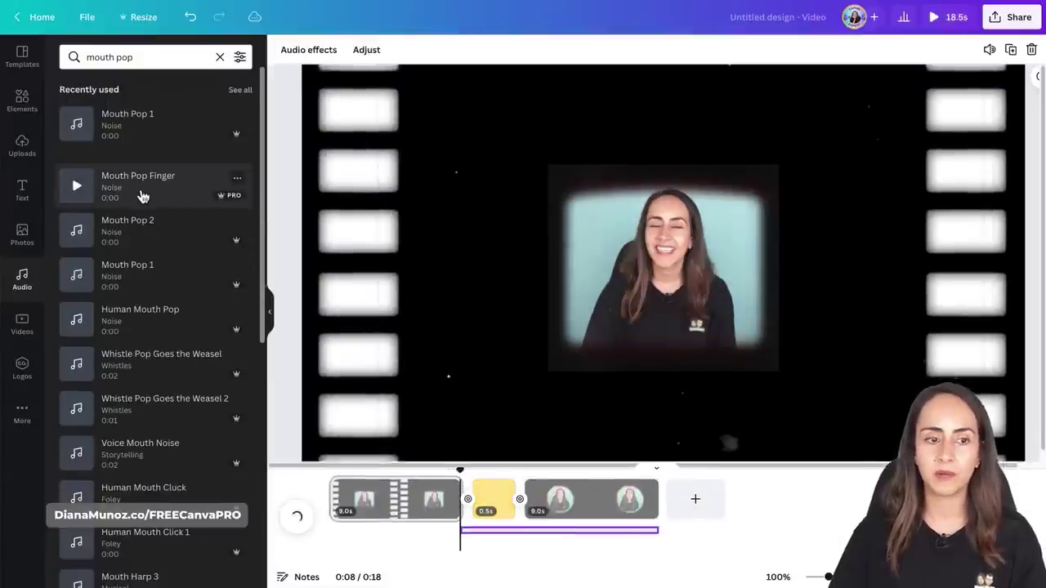
Add the Mouth Pop 2 sound on the yellow page, where the transition into the last page starts
{"action": "left_click_drag", "start_coordinate": [461, 466], "coordinate": [512, 477]}
{"action": "left_click", "coordinate": [511, 478]}
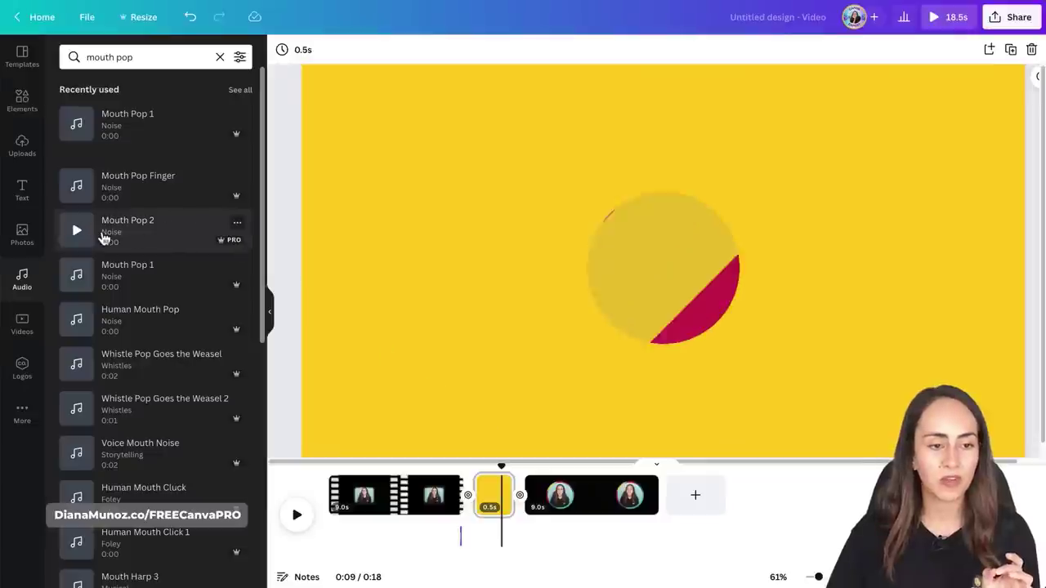
{"action": "left_click", "coordinate": [161, 233]}
Play the video twice from the end of the first page to check both pop sounds against the transitions
{"action": "left_click_drag", "start_coordinate": [495, 472], "coordinate": [455, 465]}
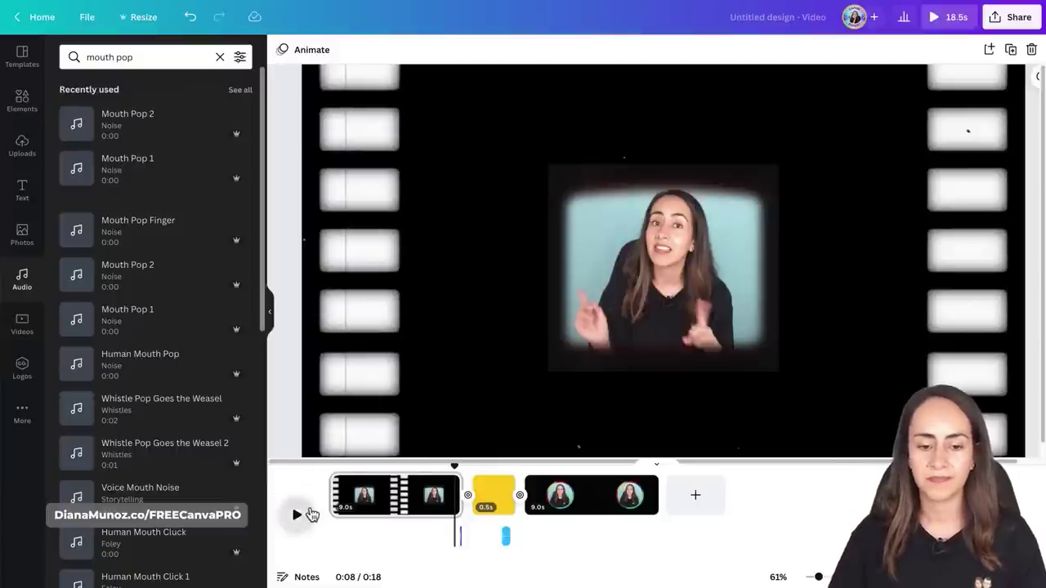
{"action": "left_click", "coordinate": [311, 515]}
{"action": "left_click", "coordinate": [300, 512]}
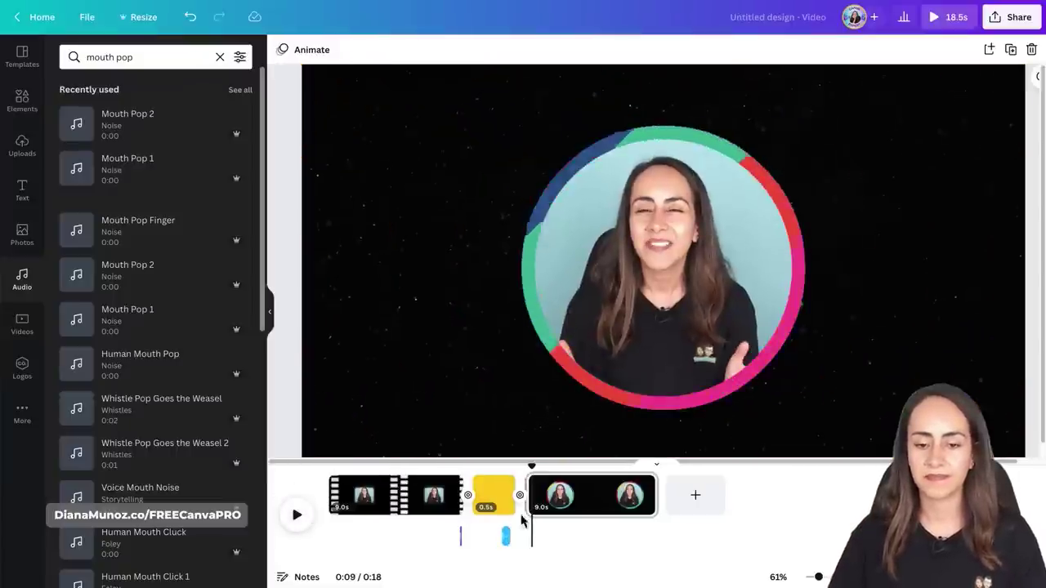
{"action": "left_click_drag", "start_coordinate": [497, 458], "coordinate": [462, 486]}
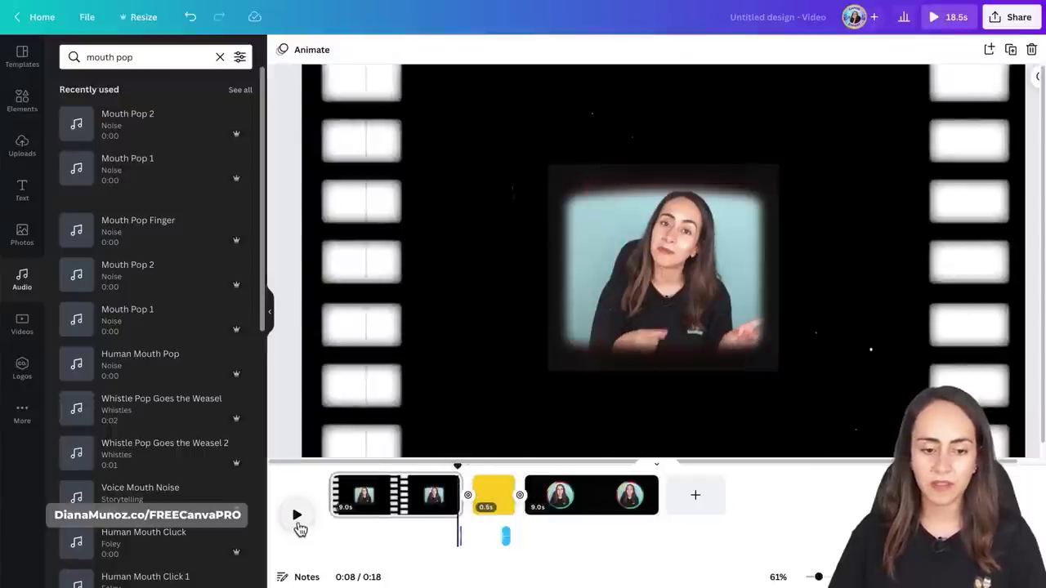
{"action": "left_click", "coordinate": [297, 516]}
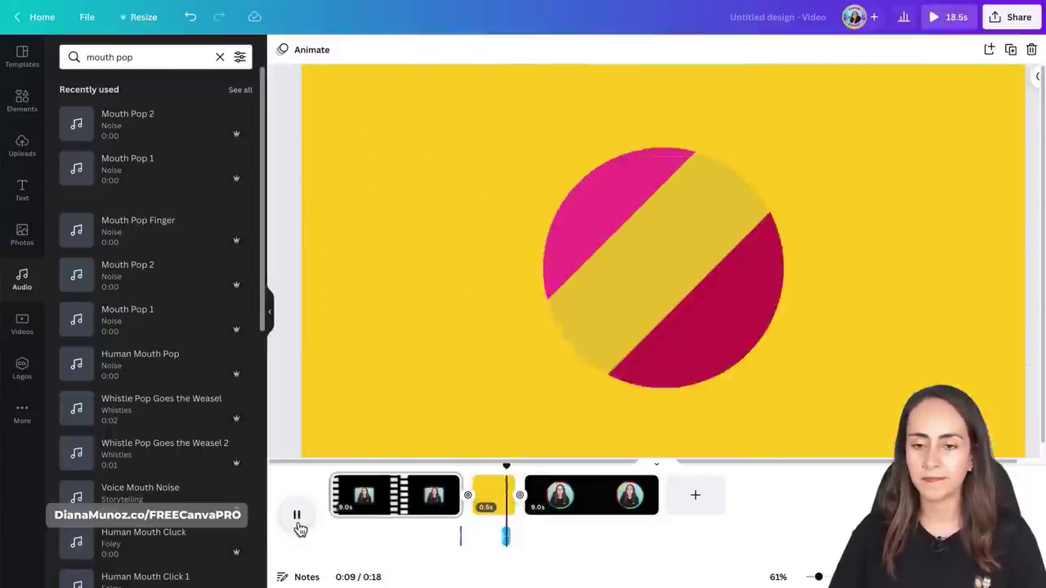
{"action": "left_click", "coordinate": [297, 516]}
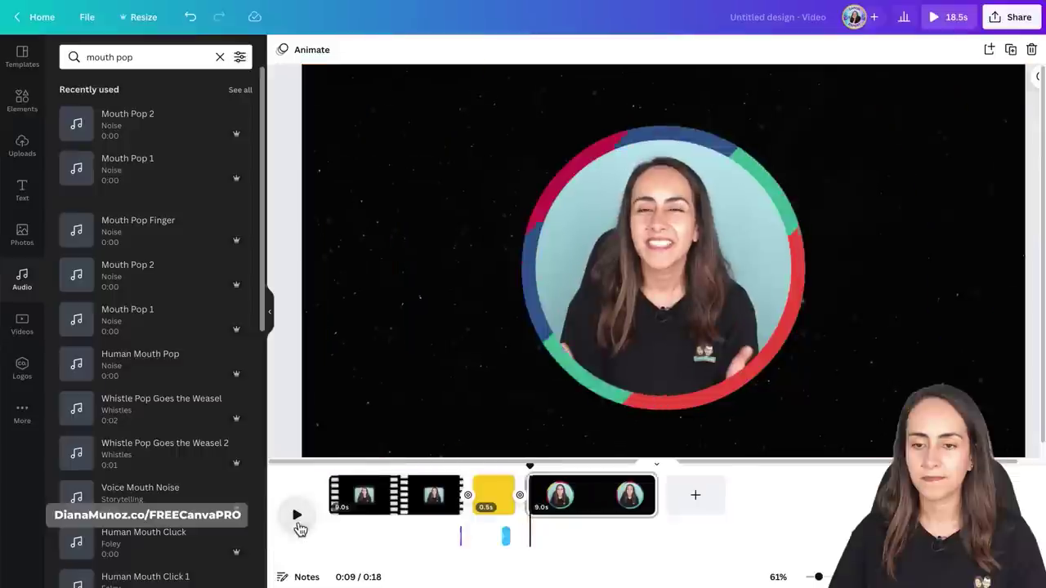
Shift the first mouth pop sound slightly later on the timeline and replay the transition
{"action": "left_click", "coordinate": [465, 546]}
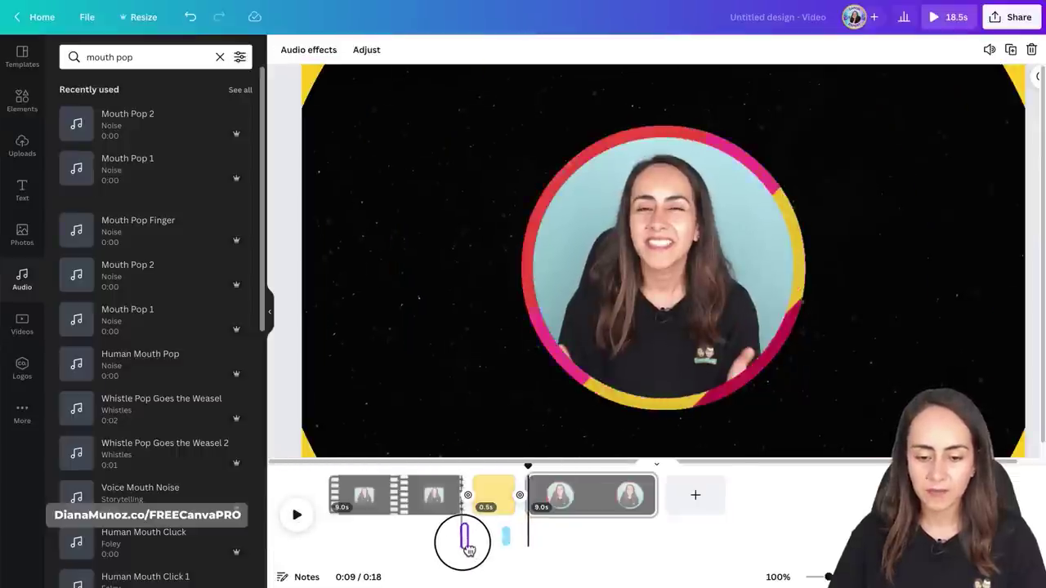
{"action": "left_click_drag", "start_coordinate": [466, 553], "coordinate": [468, 550]}
{"action": "left_click", "coordinate": [463, 473]}
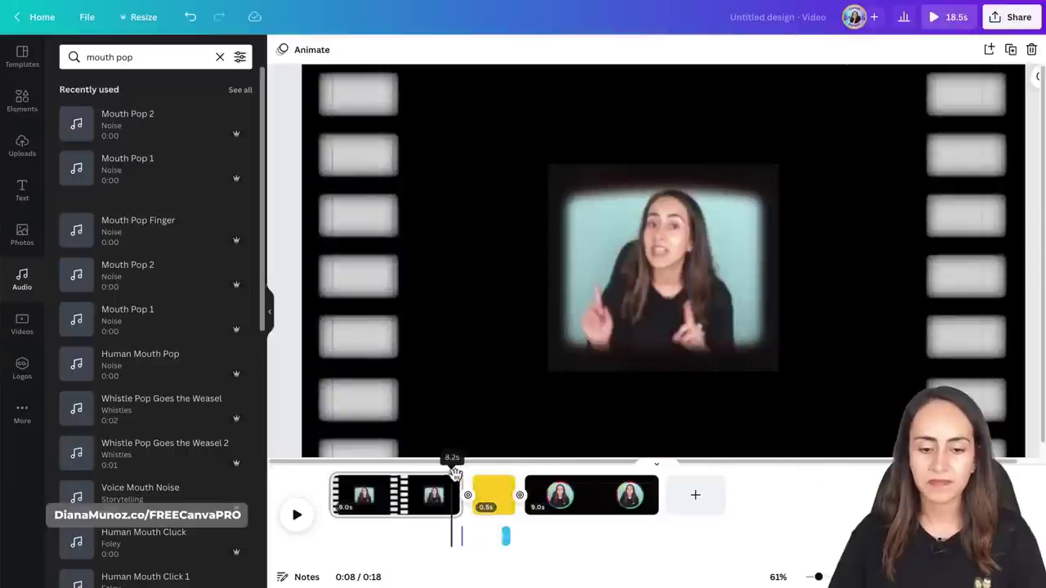
{"action": "key", "text": "space"}
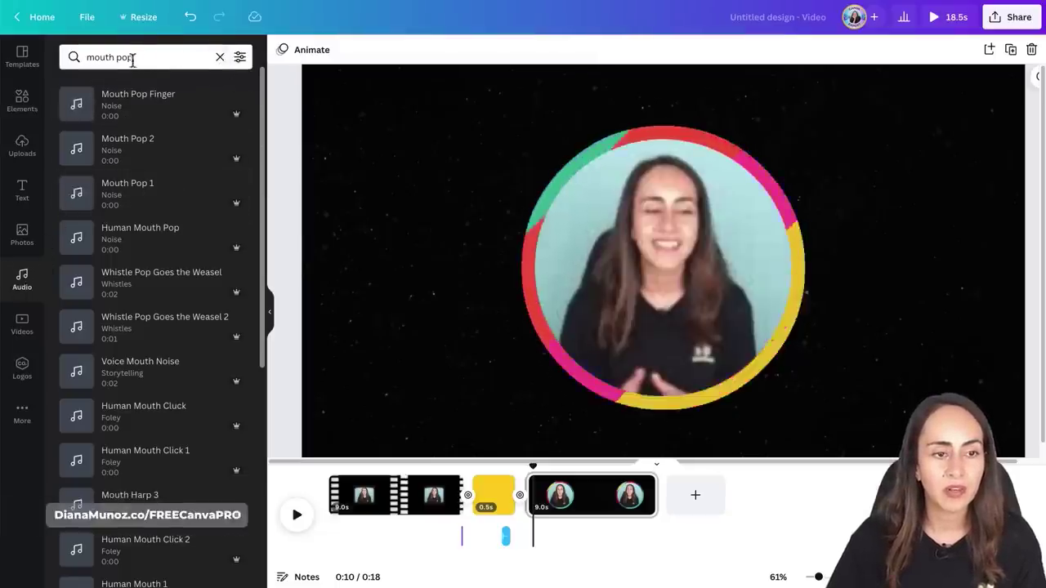
Clear the audio search, browse the music categories and search the library for "hip hop"
{"action": "left_click", "coordinate": [219, 57]}
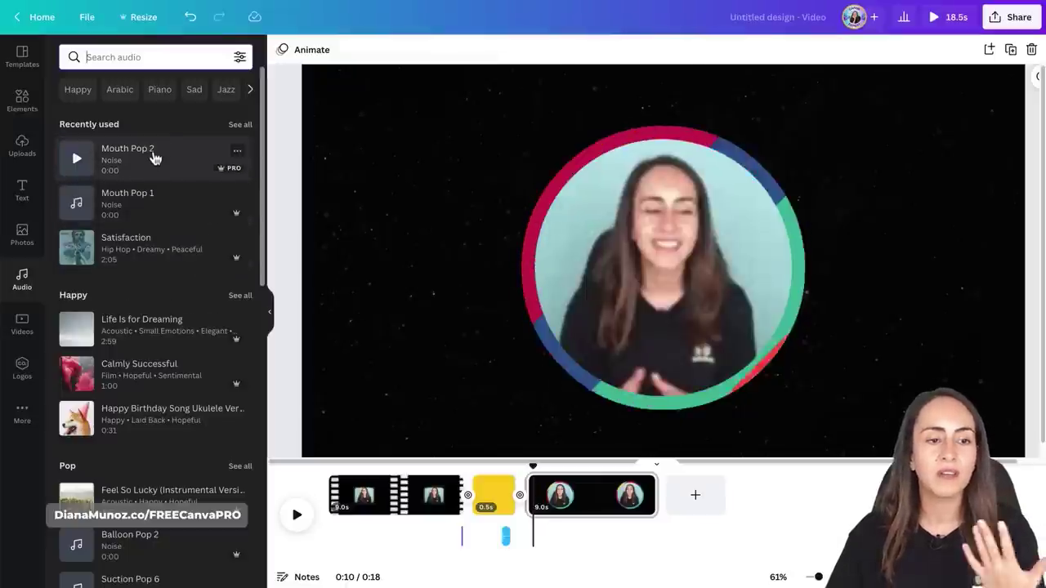
{"action": "scroll", "coordinate": [167, 291], "scroll_direction": "down", "scroll_amount": 1}
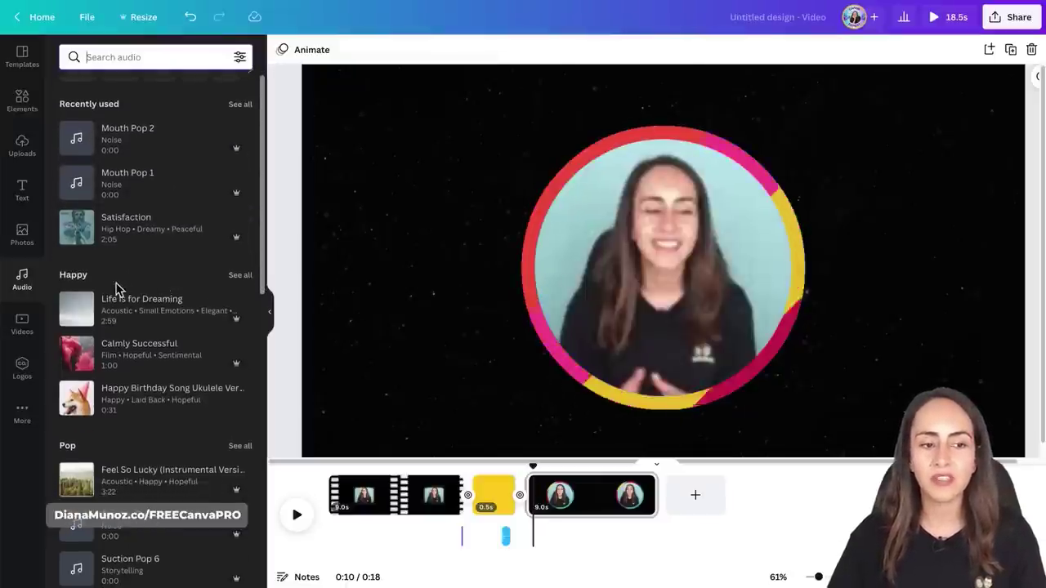
{"action": "scroll", "coordinate": [116, 282], "scroll_direction": "down", "scroll_amount": 3}
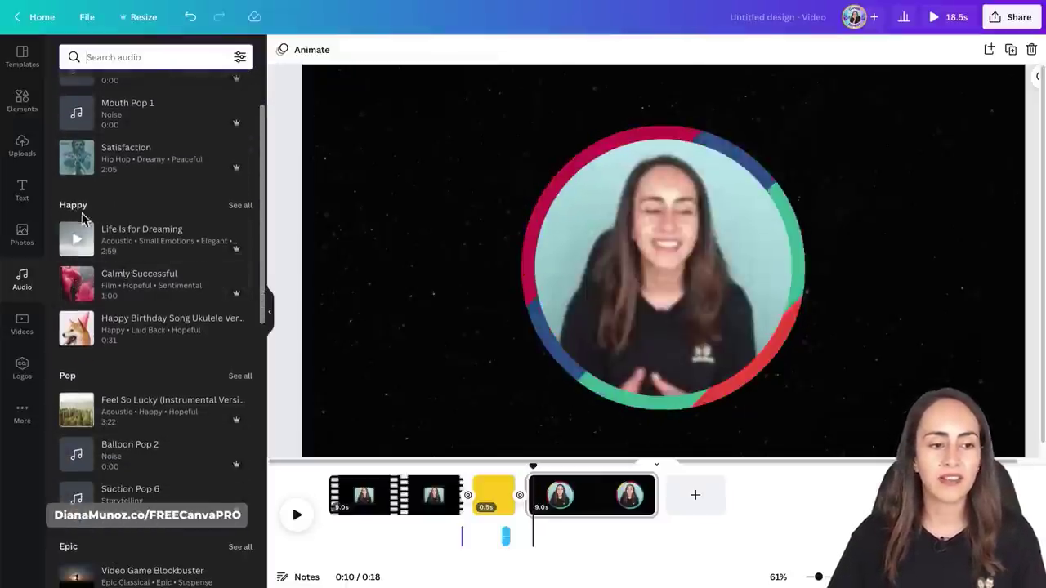
{"action": "scroll", "coordinate": [98, 388], "scroll_direction": "down", "scroll_amount": 5}
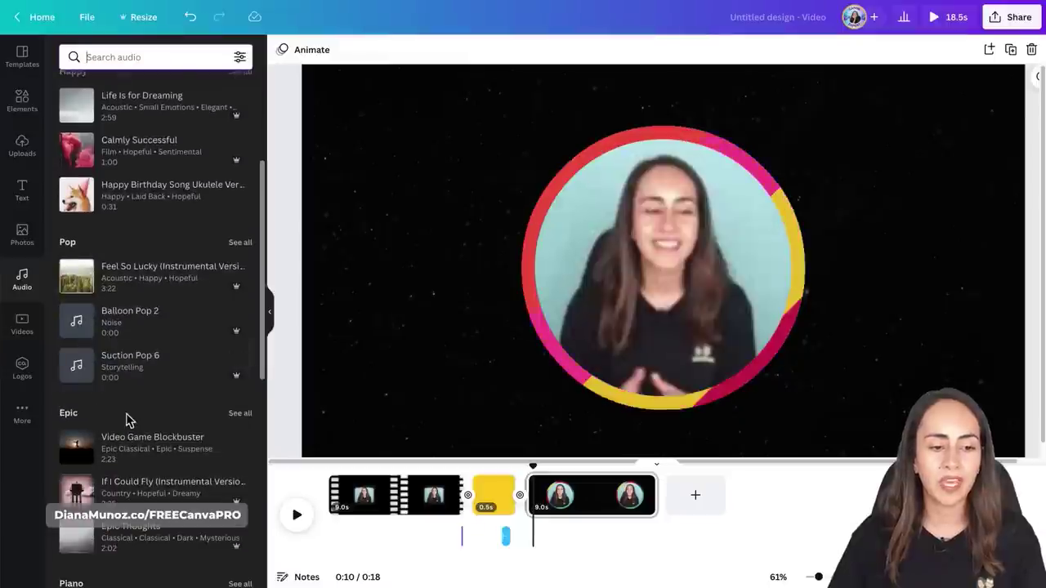
{"action": "scroll", "coordinate": [128, 420], "scroll_direction": "down", "scroll_amount": 4}
{"action": "scroll", "coordinate": [143, 418], "scroll_direction": "up", "scroll_amount": 8}
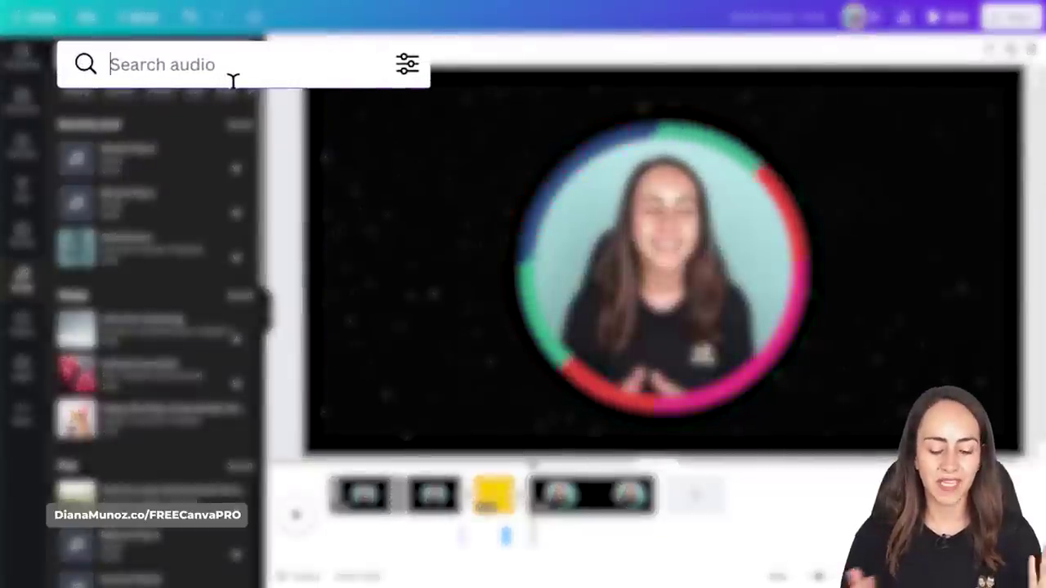
{"action": "left_click", "coordinate": [233, 82]}
{"action": "type", "text": "hiph"}
{"action": "key", "text": "BackSpace"}
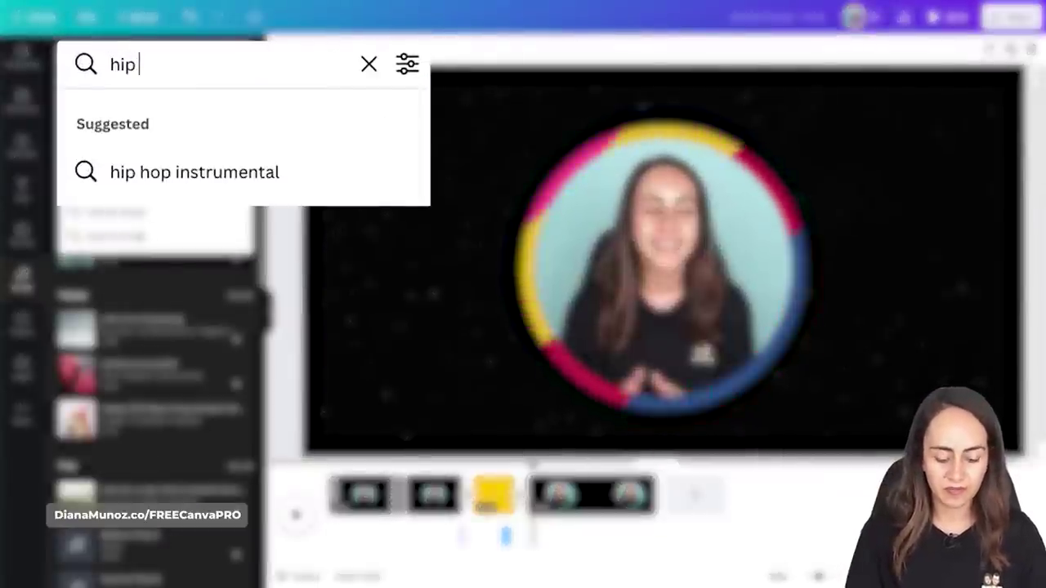
{"action": "type", "text": "hop"}
{"action": "key", "text": "Return"}
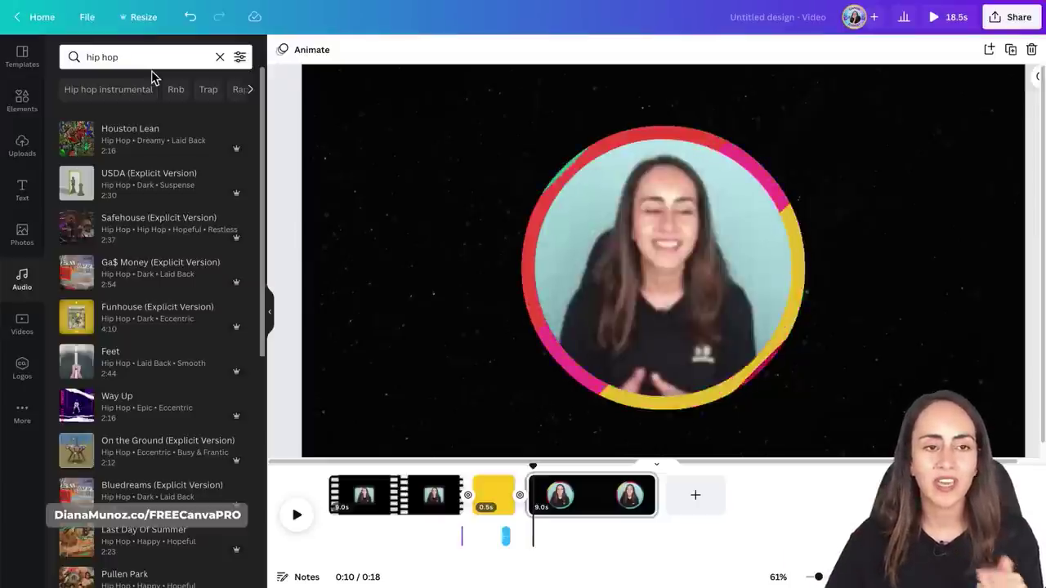
Filter the hip hop results to Instrumentals and look through the remaining tracks
{"action": "left_click", "coordinate": [241, 57]}
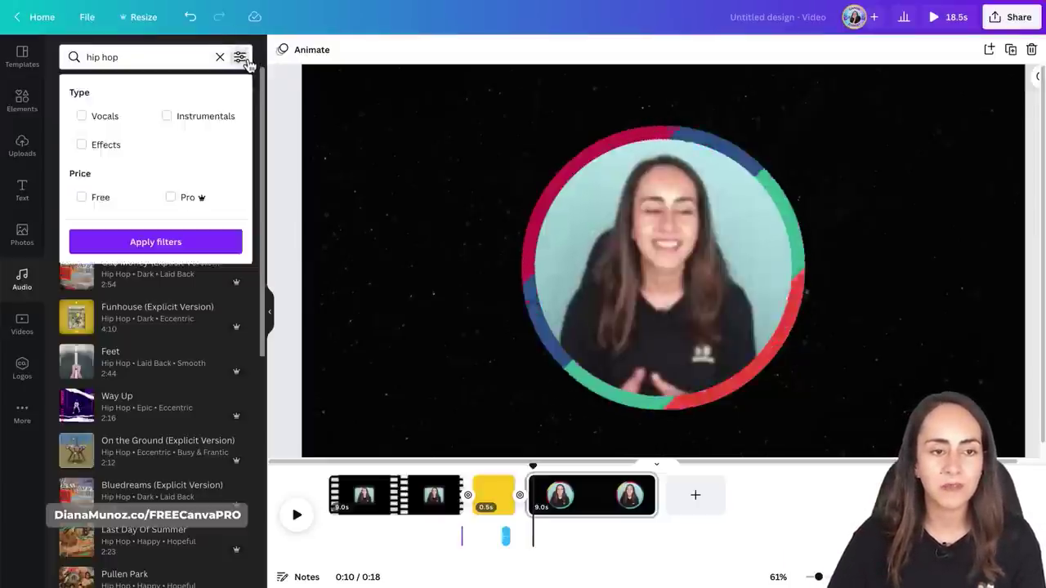
{"action": "left_click", "coordinate": [207, 120]}
{"action": "left_click", "coordinate": [179, 245]}
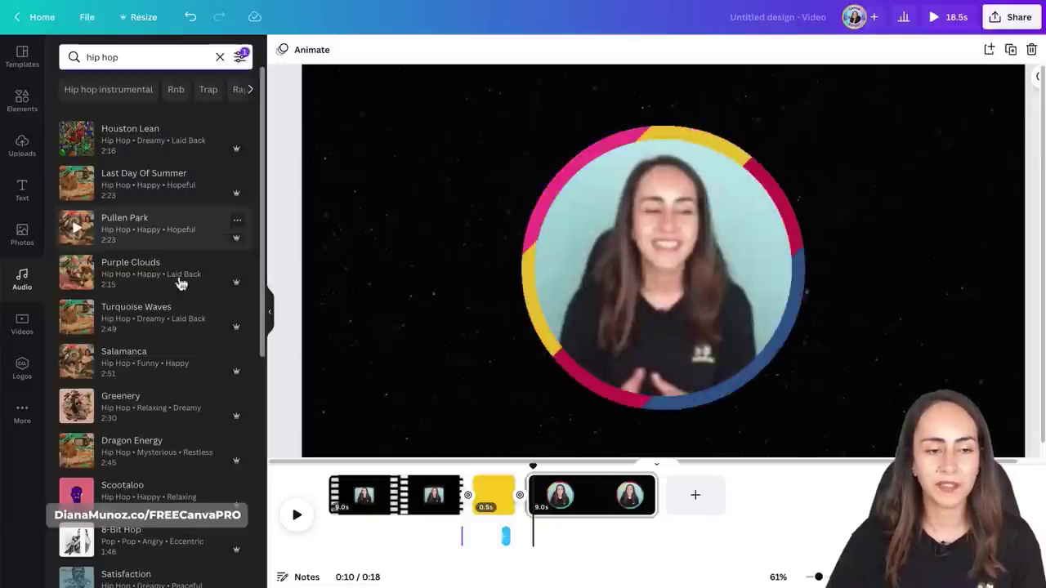
{"action": "scroll", "coordinate": [203, 393], "scroll_direction": "down", "scroll_amount": 5}
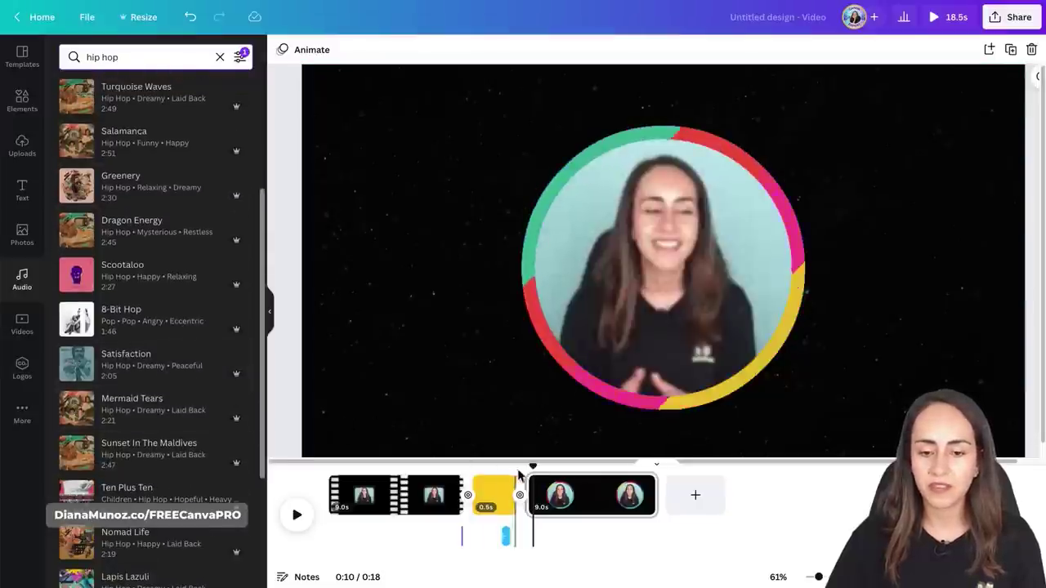
Try adding the Satisfaction track from the start of the video and delete it again
{"action": "left_click_drag", "start_coordinate": [532, 467], "coordinate": [324, 484]}
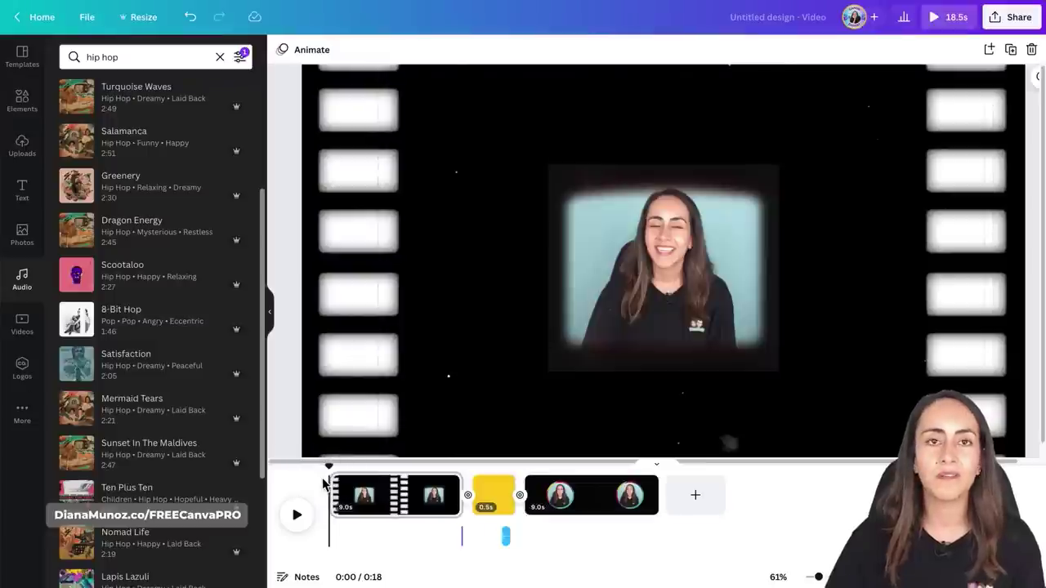
{"action": "left_click", "coordinate": [152, 364]}
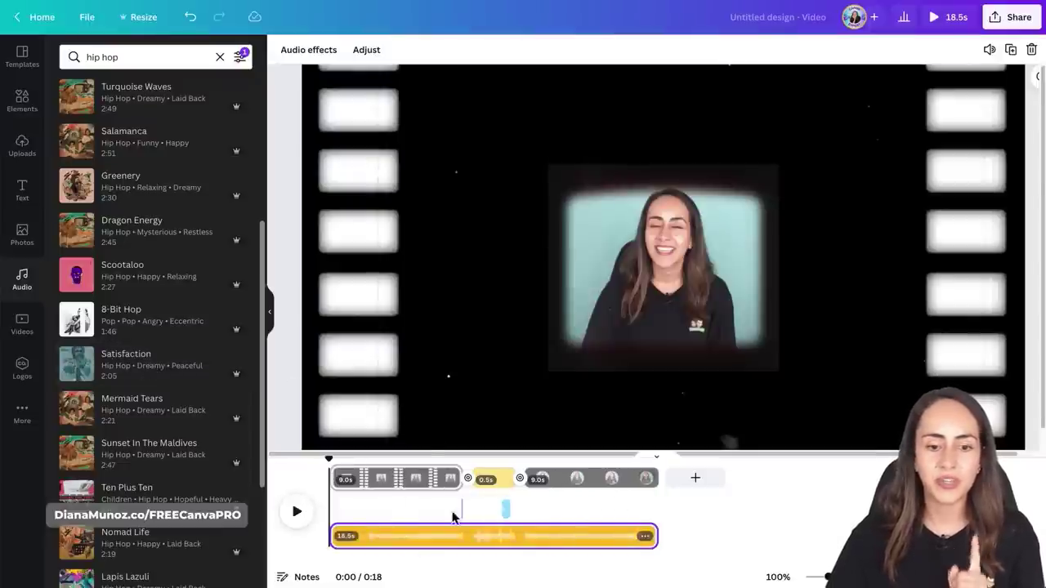
{"action": "left_click", "coordinate": [387, 546]}
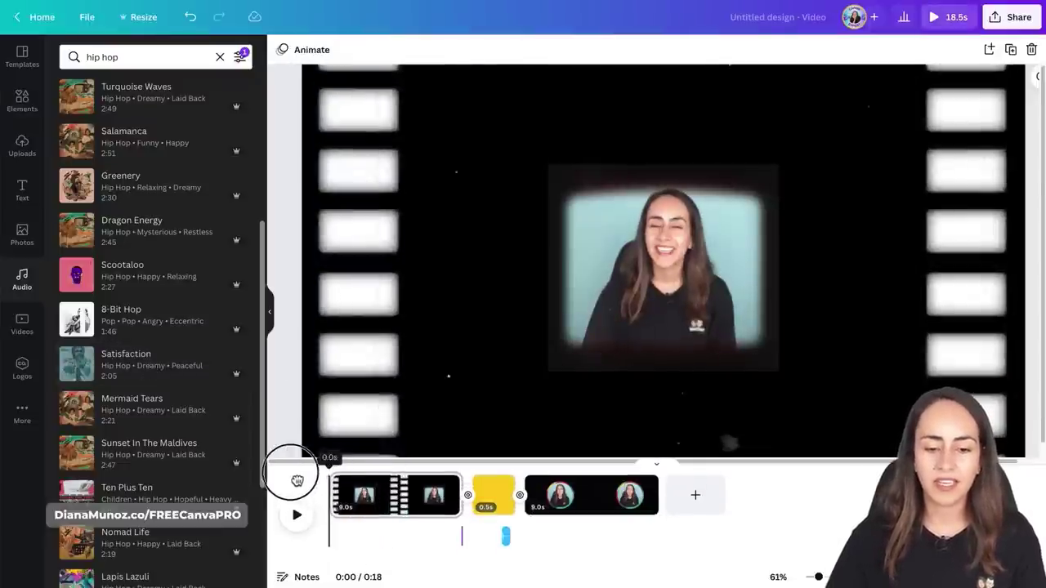
Try adding the Satisfaction track partway through the last page, about 14 s in, and delete it again
{"action": "left_click", "coordinate": [576, 494]}
{"action": "left_click", "coordinate": [595, 498]}
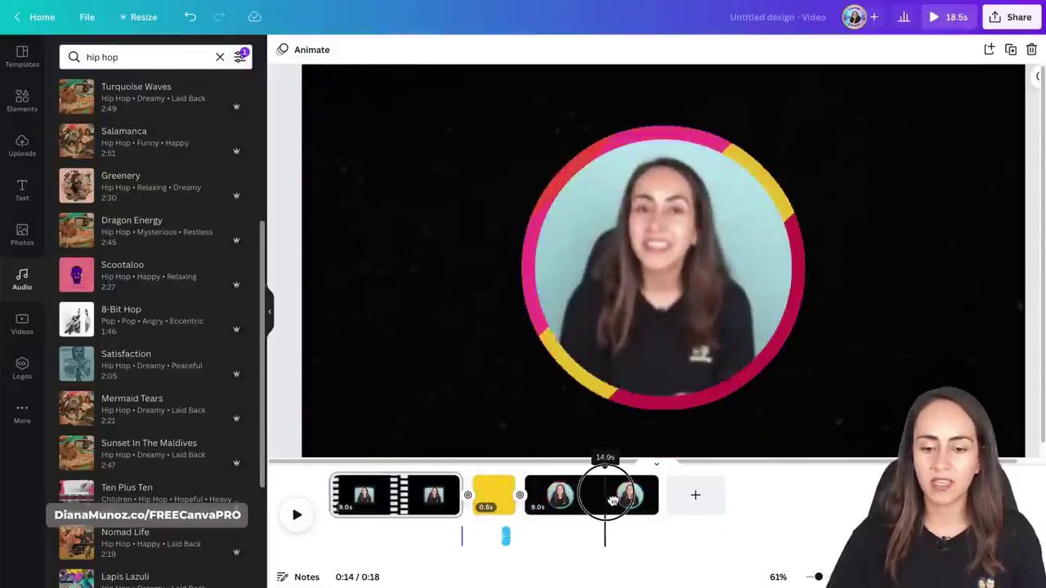
{"action": "left_click", "coordinate": [145, 376]}
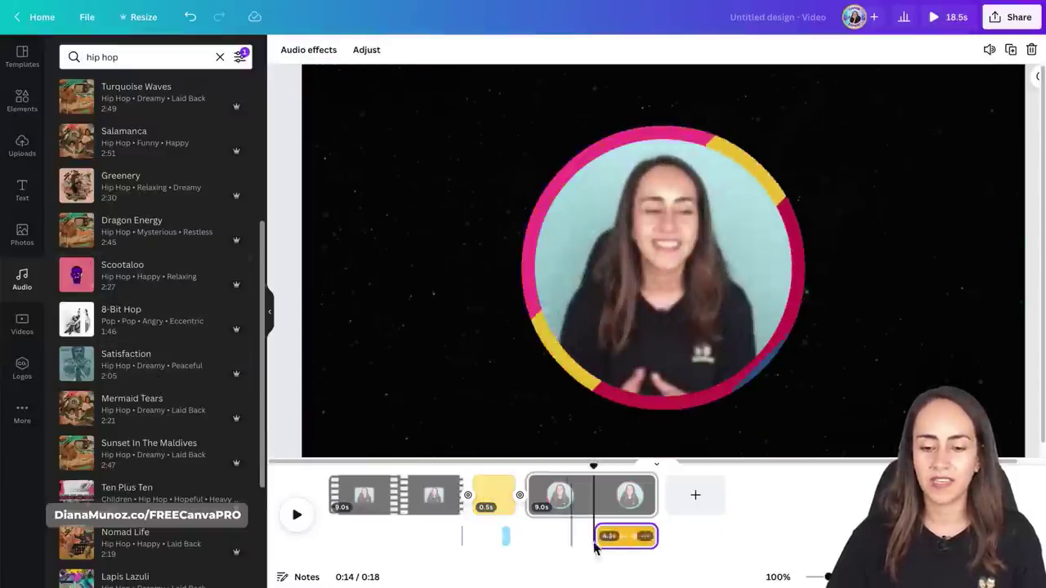
{"action": "mouse_move", "coordinate": [639, 546]}
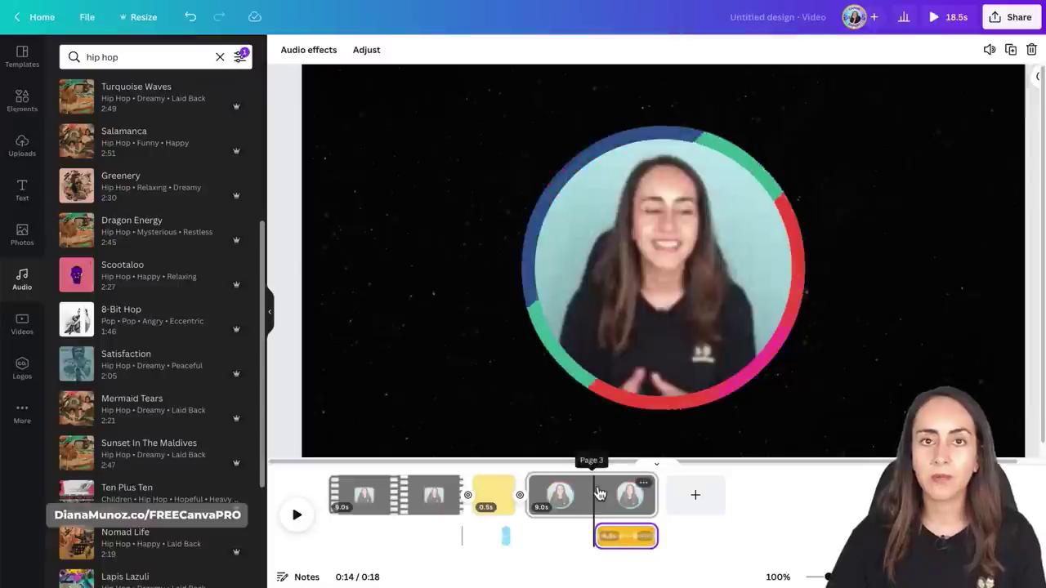
{"action": "left_click", "coordinate": [610, 493]}
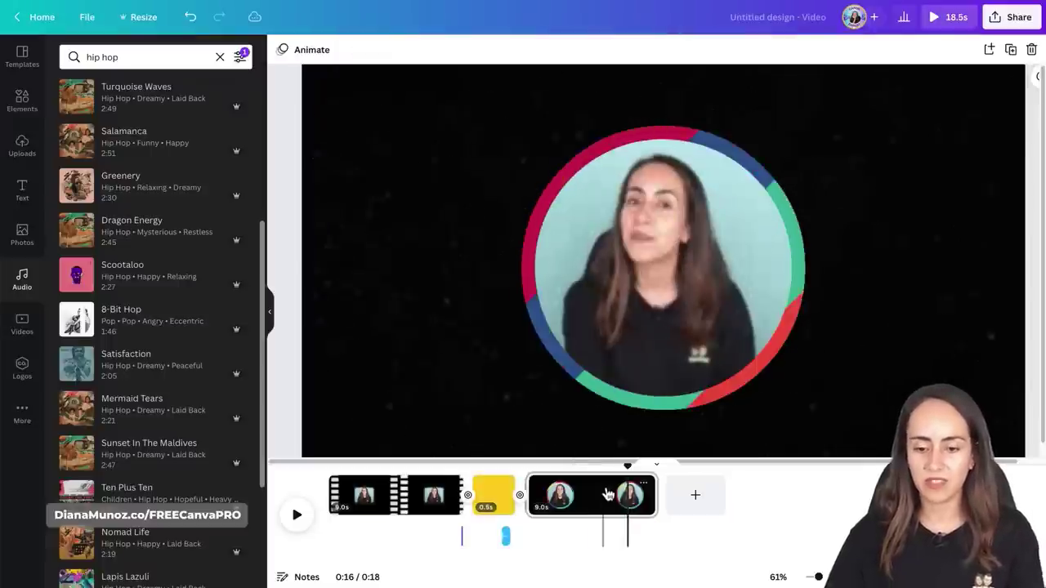
Add the Satisfaction track from 0 s as background music for the whole video and close the audio library
{"action": "left_click_drag", "start_coordinate": [367, 464], "coordinate": [319, 471]}
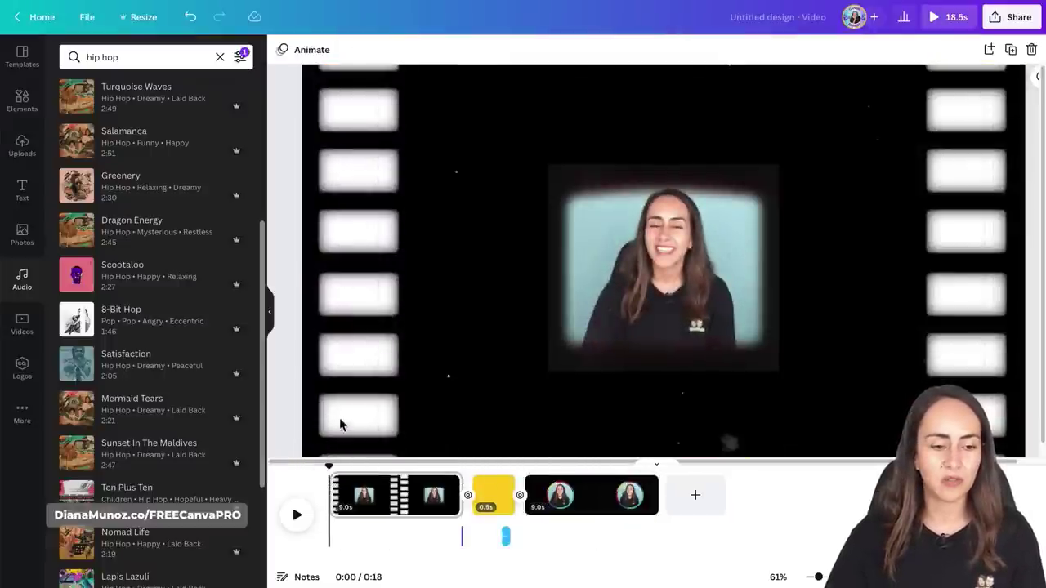
{"action": "left_click", "coordinate": [171, 367]}
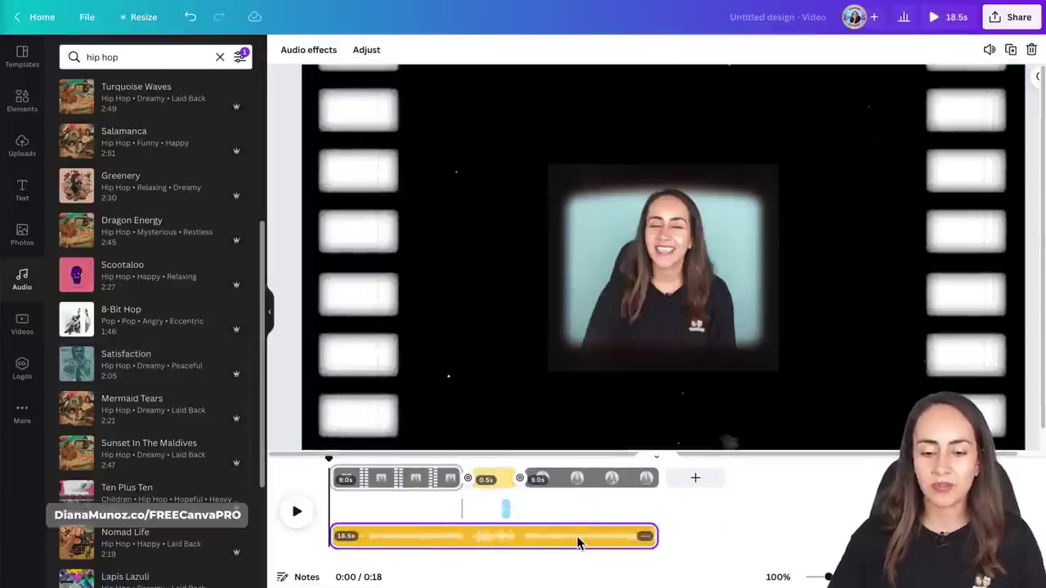
{"action": "left_click", "coordinate": [273, 317]}
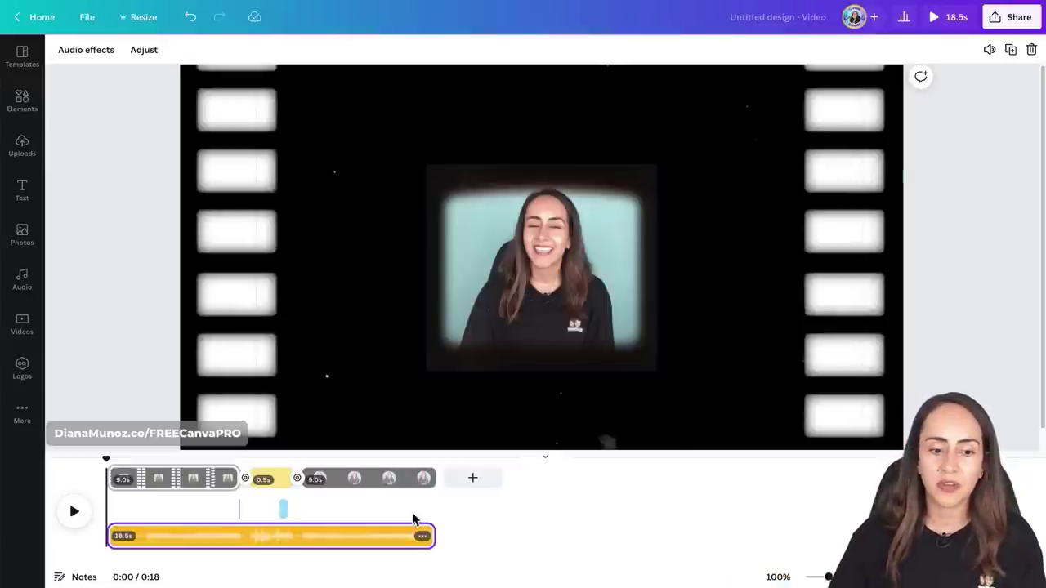
Lower the background music's volume to 15 and return the playhead to the start of the video
{"action": "left_click", "coordinate": [319, 550]}
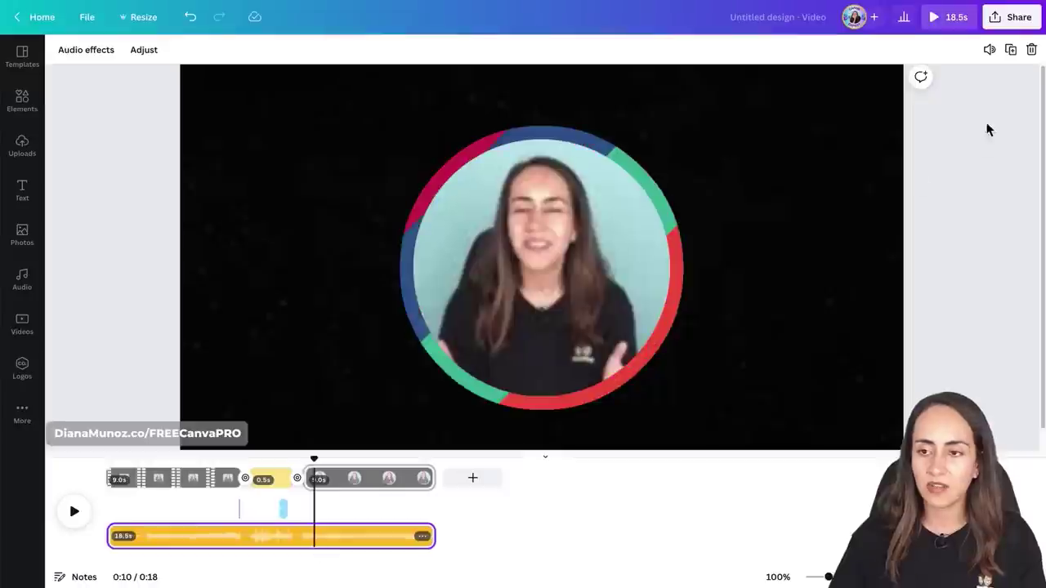
{"action": "left_click", "coordinate": [990, 51]}
{"action": "left_click", "coordinate": [955, 85]}
{"action": "left_click_drag", "start_coordinate": [956, 90], "coordinate": [840, 97]}
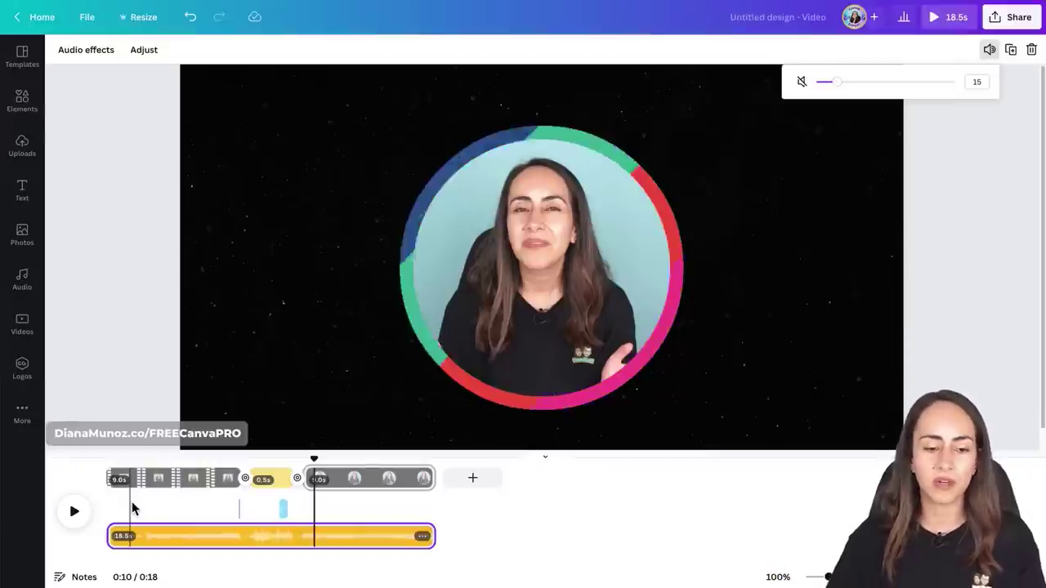
{"action": "left_click", "coordinate": [317, 466]}
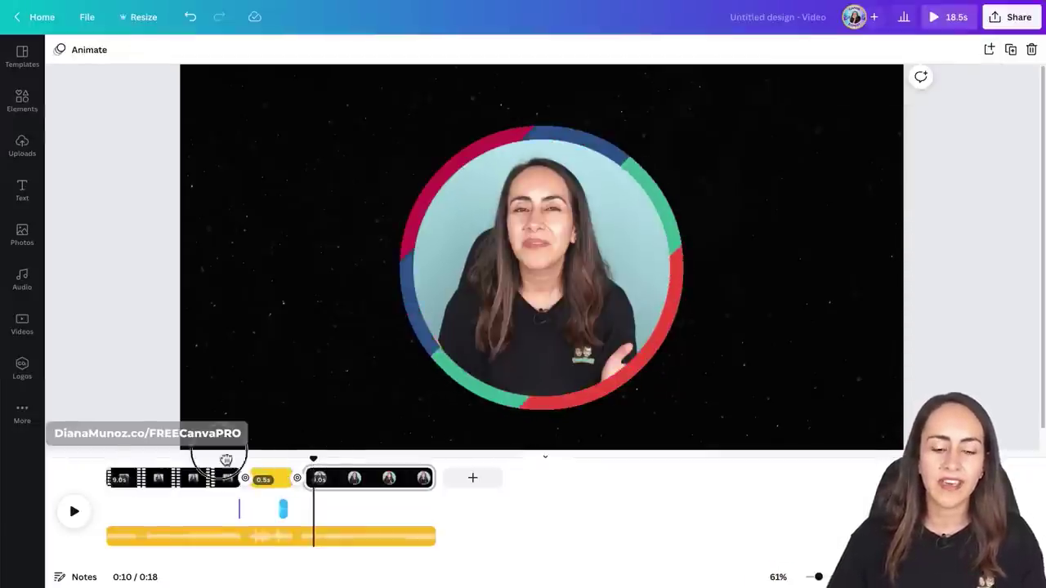
{"action": "left_click", "coordinate": [101, 474]}
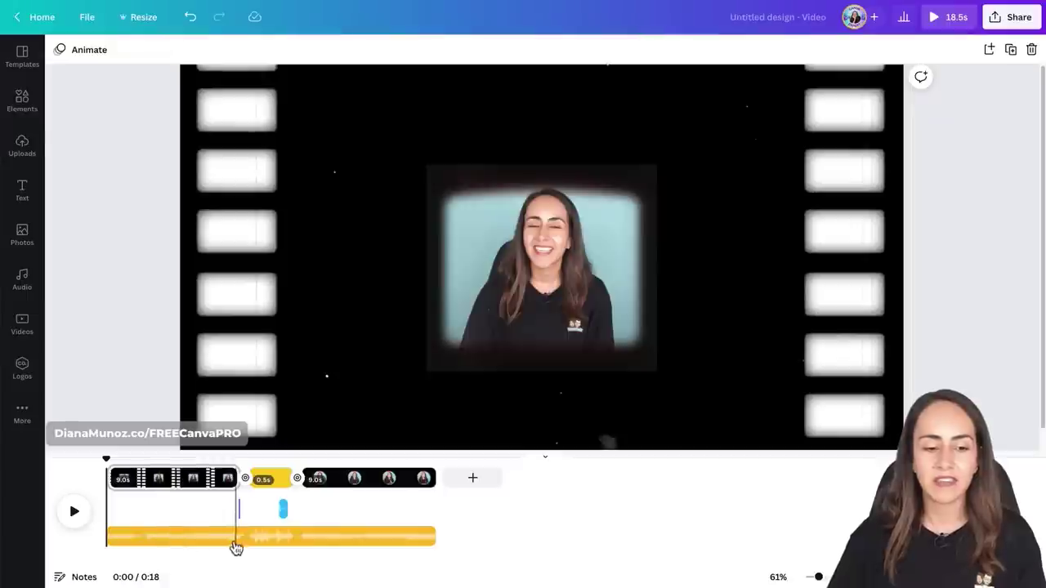
Set the background music's fade in and fade out to 1.0 s each and close the audio effects
{"action": "left_click", "coordinate": [273, 548]}
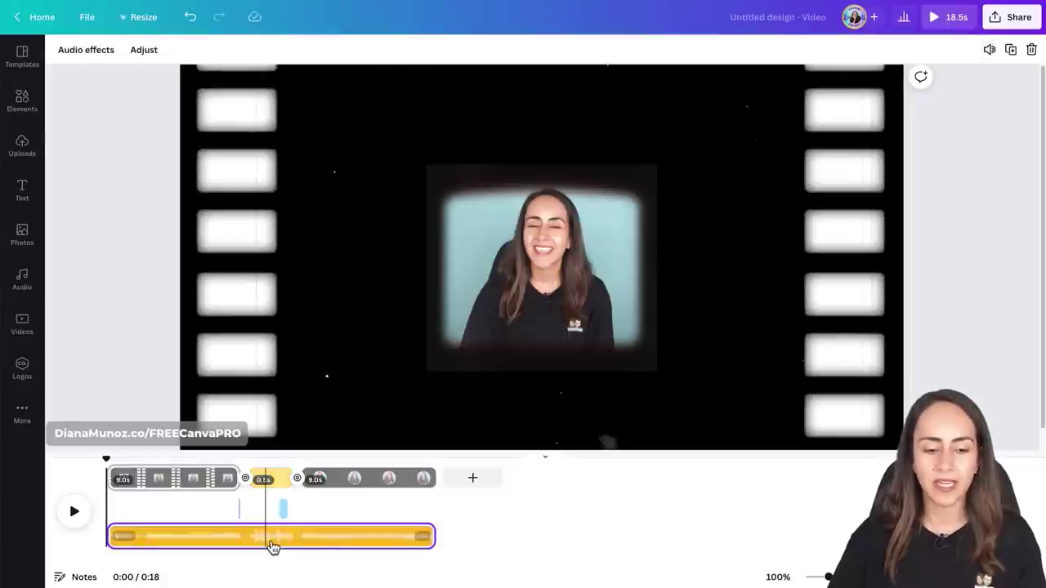
{"action": "left_click", "coordinate": [86, 51]}
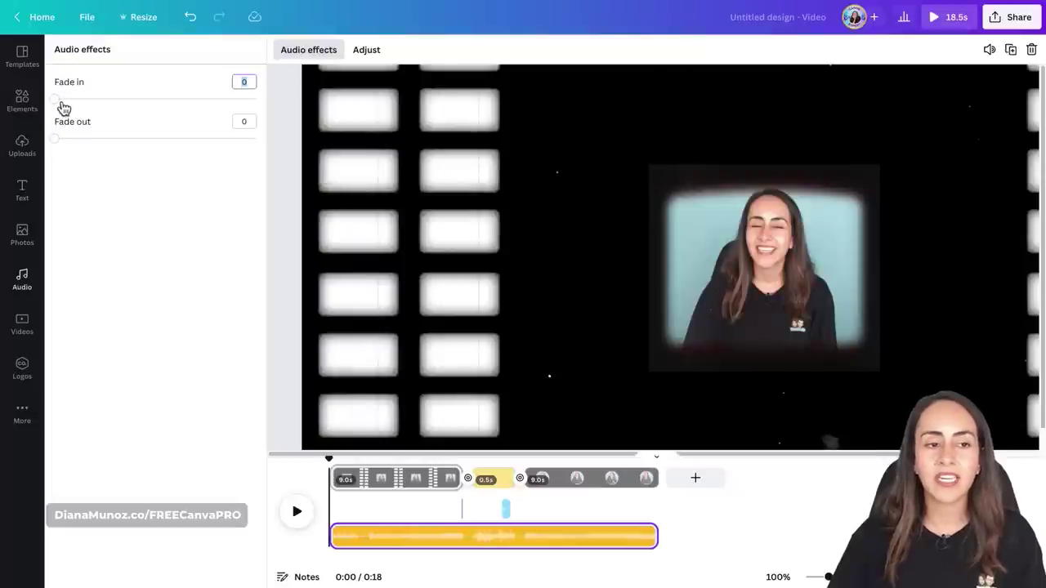
{"action": "left_click_drag", "start_coordinate": [59, 101], "coordinate": [90, 111]}
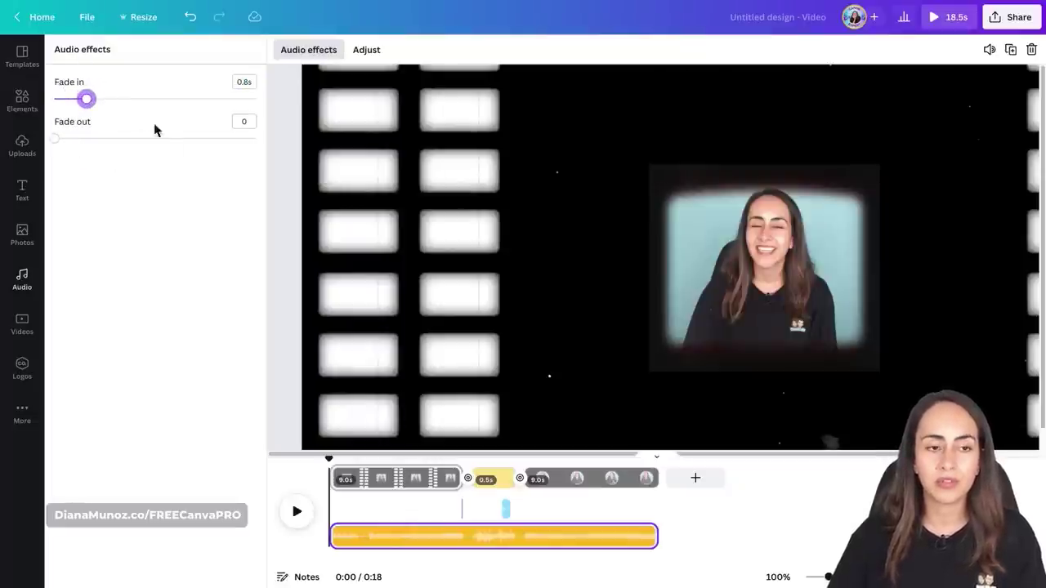
{"action": "left_click_drag", "start_coordinate": [86, 98], "coordinate": [102, 111]}
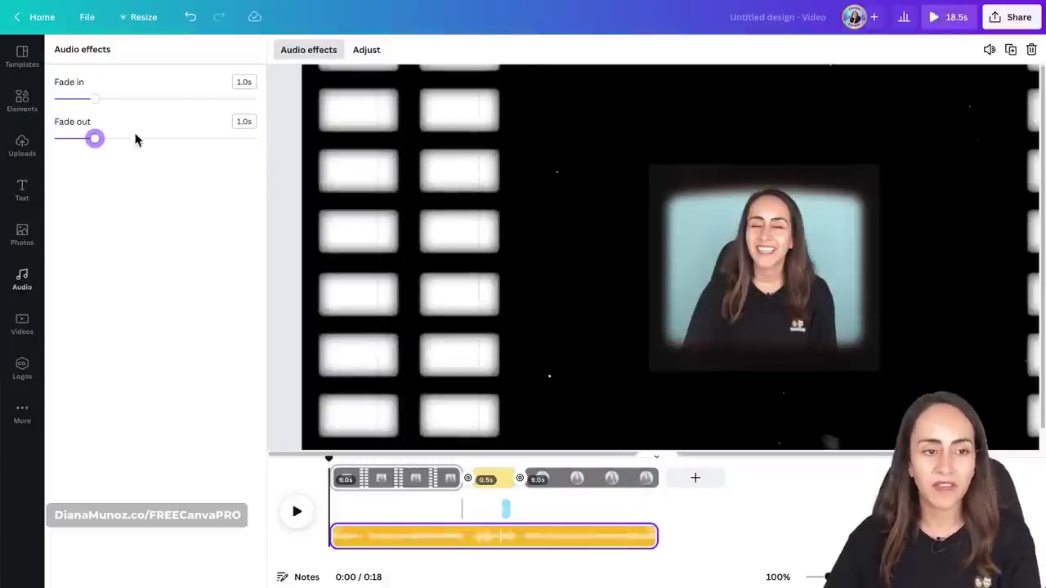
{"action": "left_click", "coordinate": [282, 364]}
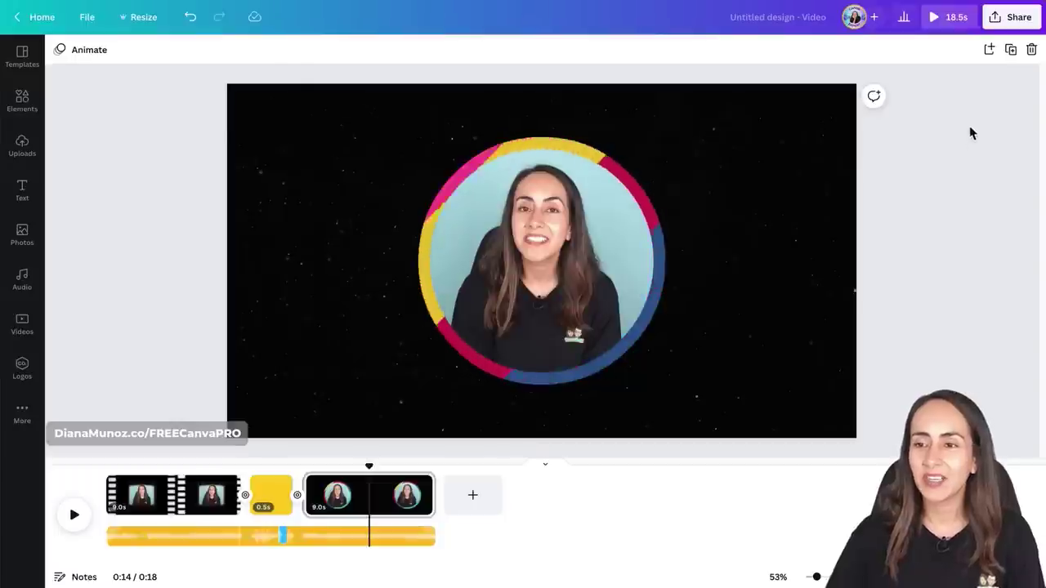
Set up the download as an MP4 video with all three pages included
{"action": "left_click", "coordinate": [1028, 25]}
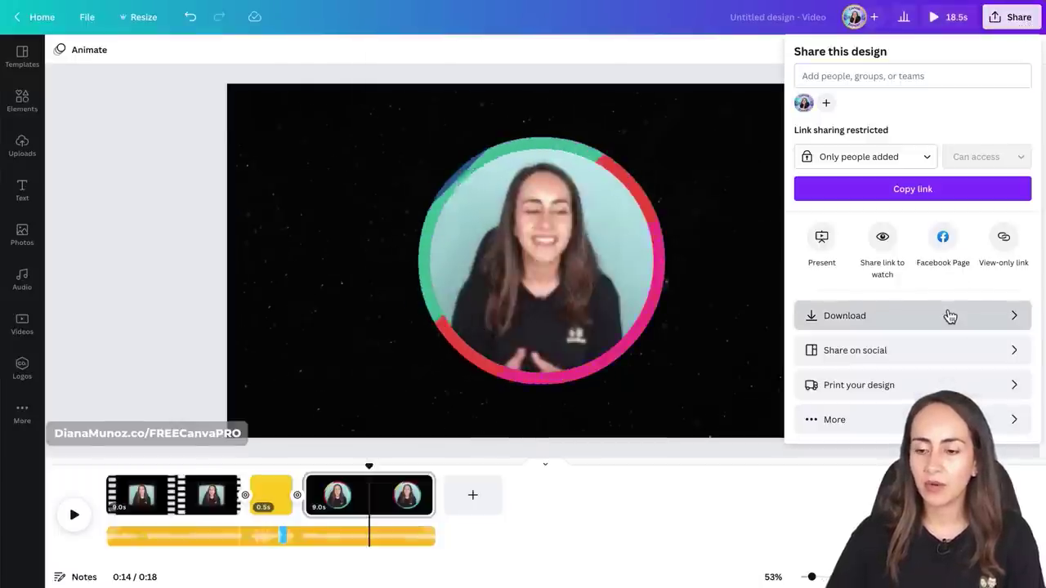
{"action": "left_click", "coordinate": [947, 316]}
{"action": "left_click", "coordinate": [1019, 152]}
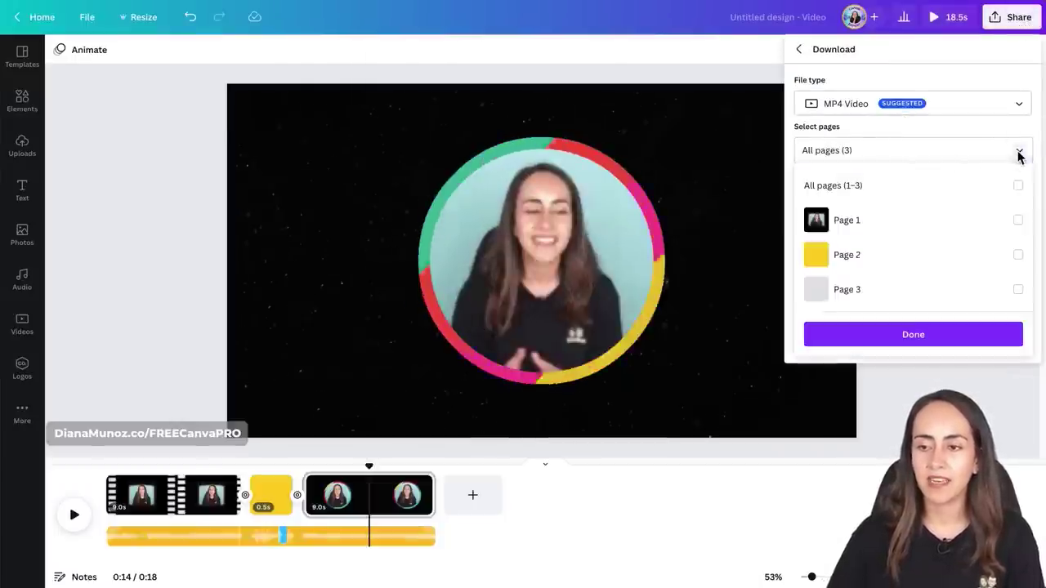
{"action": "left_click", "coordinate": [1019, 186]}
{"action": "left_click", "coordinate": [934, 347]}
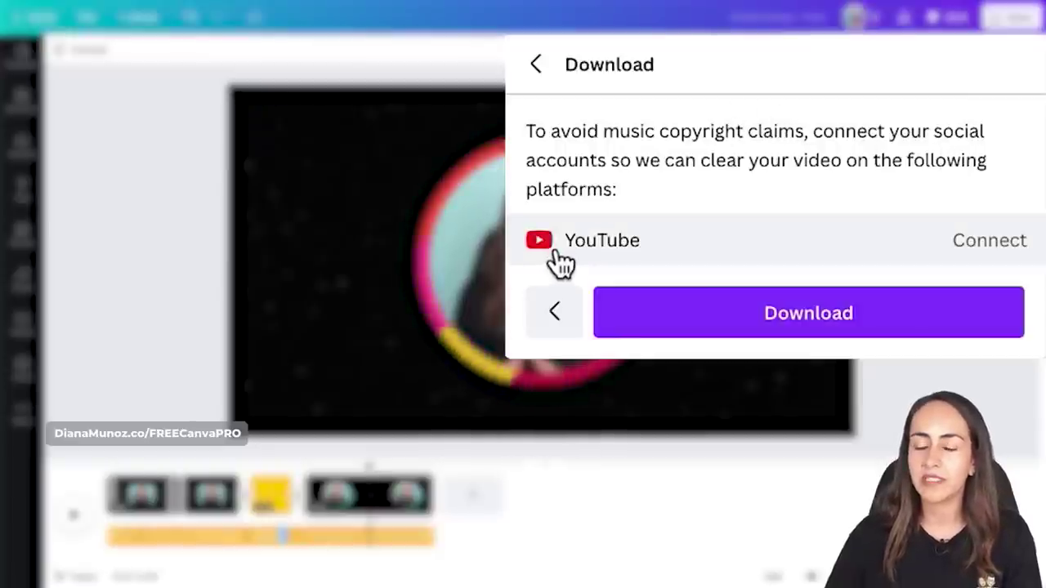
Connect the Design with Canva YouTube channel for music copyright clearance, allowing Canva access, and download the video
{"action": "left_click", "coordinate": [1016, 250]}
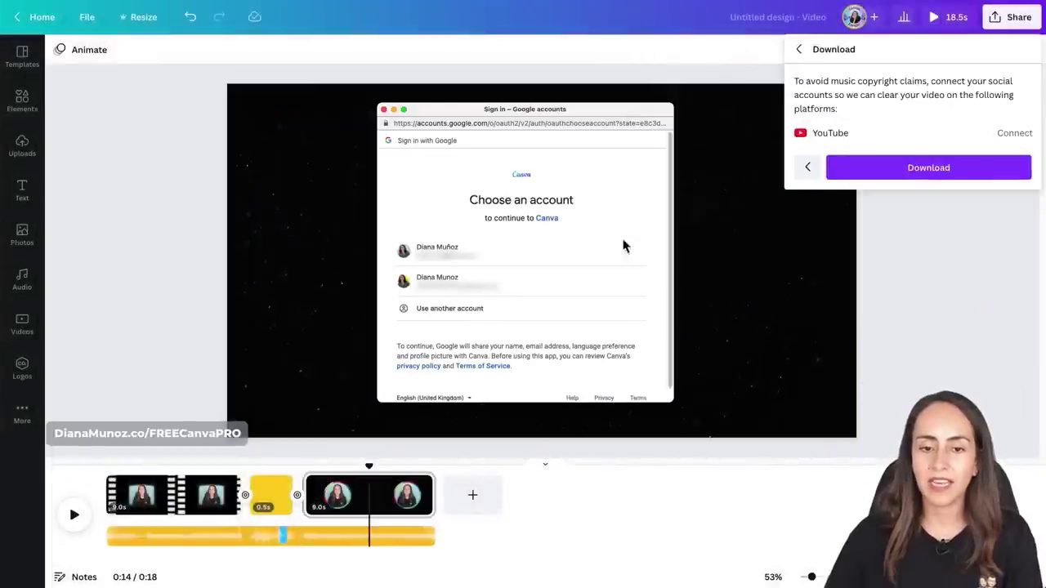
{"action": "left_click", "coordinate": [523, 257]}
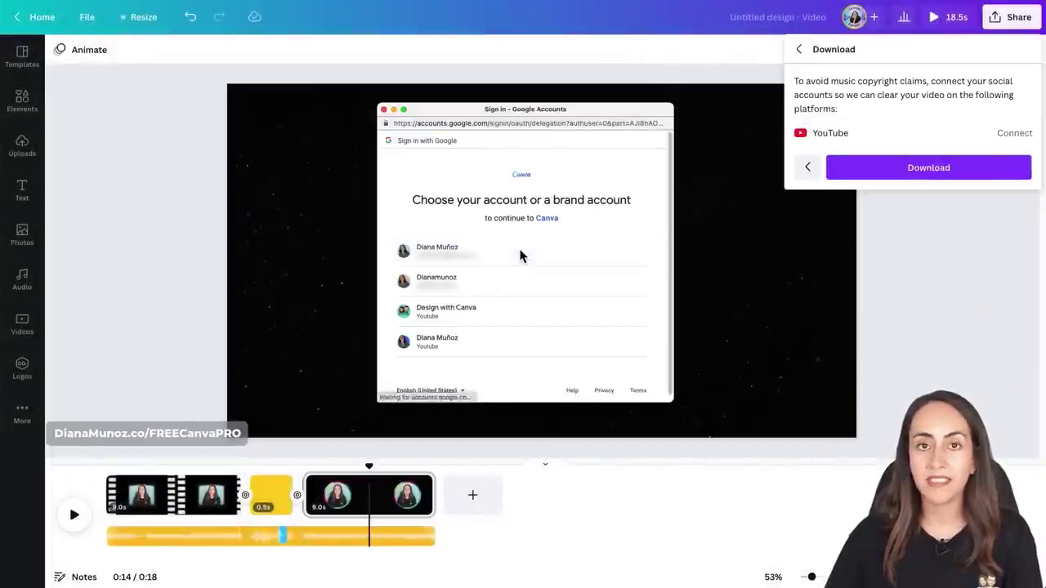
{"action": "left_click", "coordinate": [596, 324]}
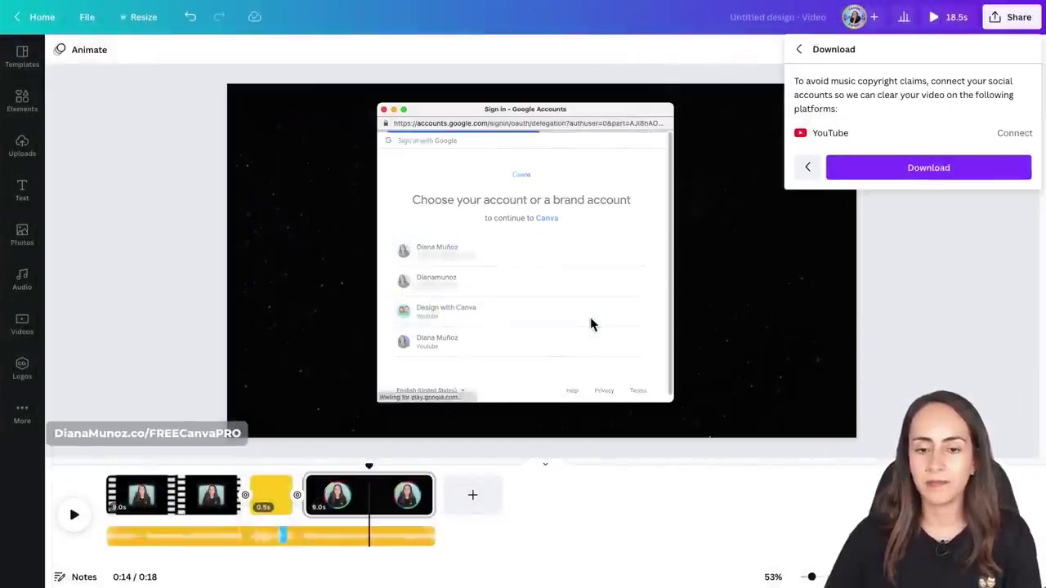
{"action": "scroll", "coordinate": [645, 301], "scroll_direction": "down", "scroll_amount": 2}
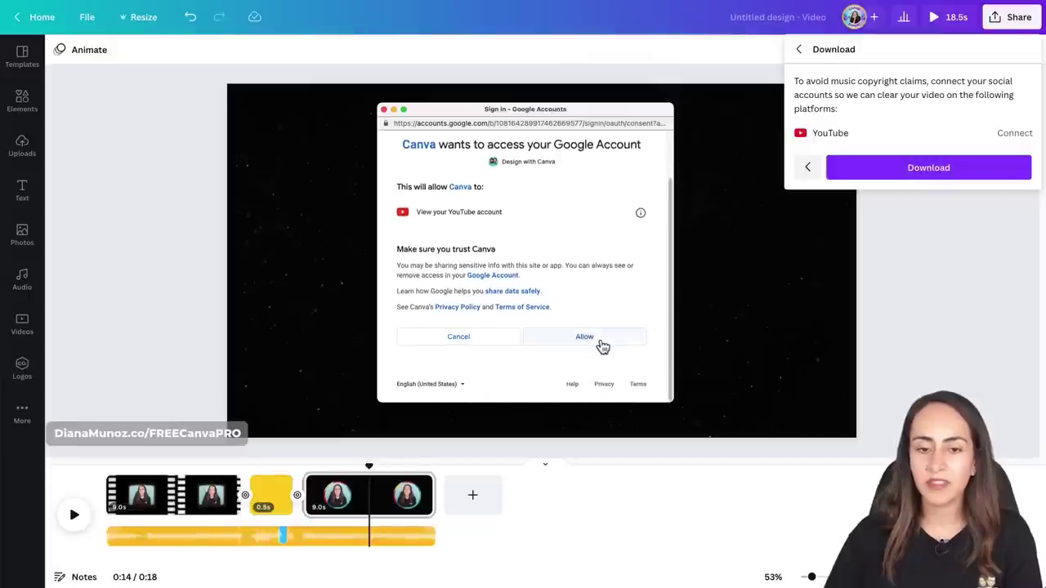
{"action": "left_click", "coordinate": [605, 337]}
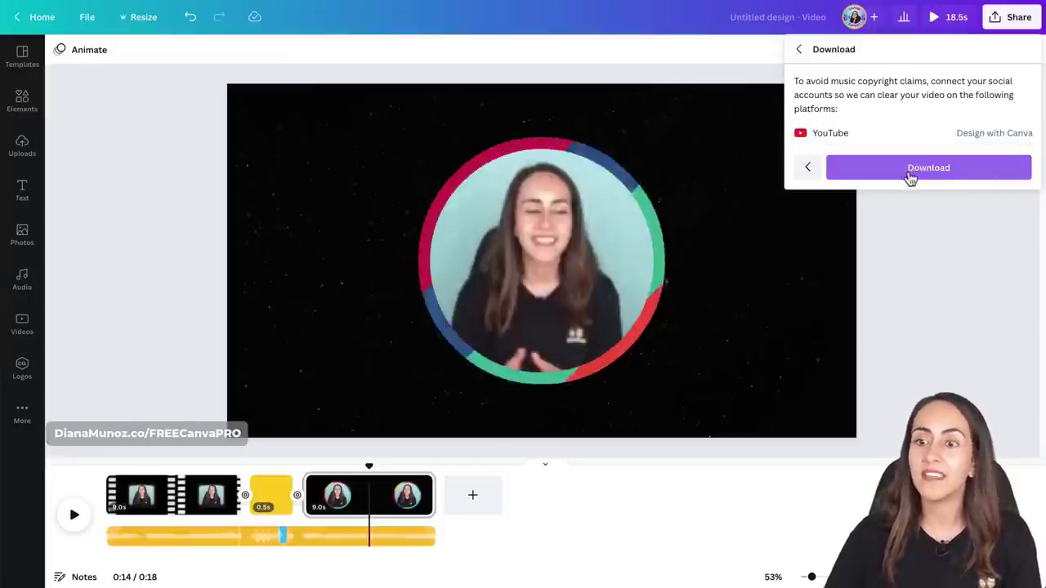
{"action": "left_click", "coordinate": [950, 178]}
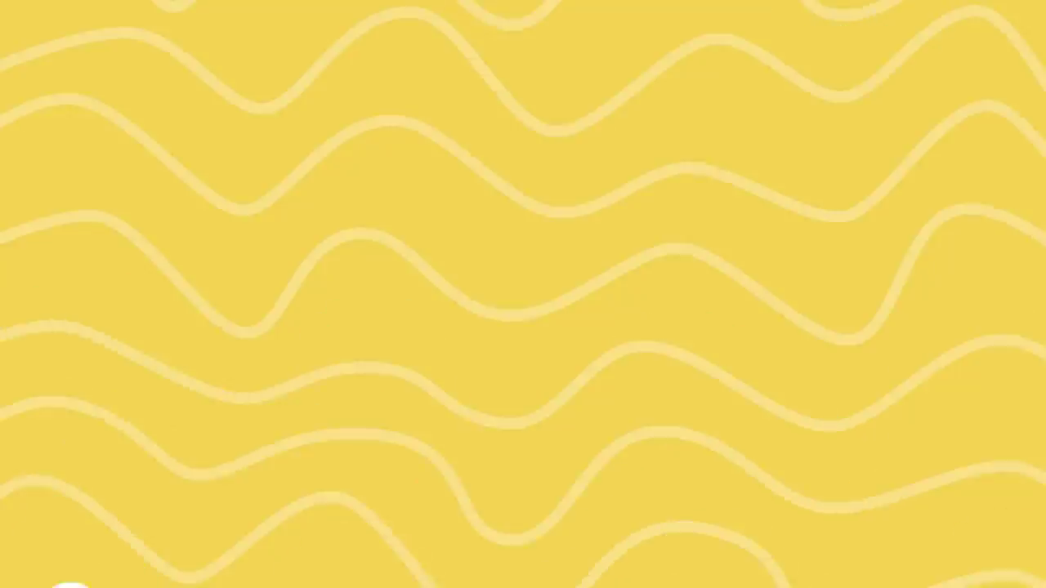